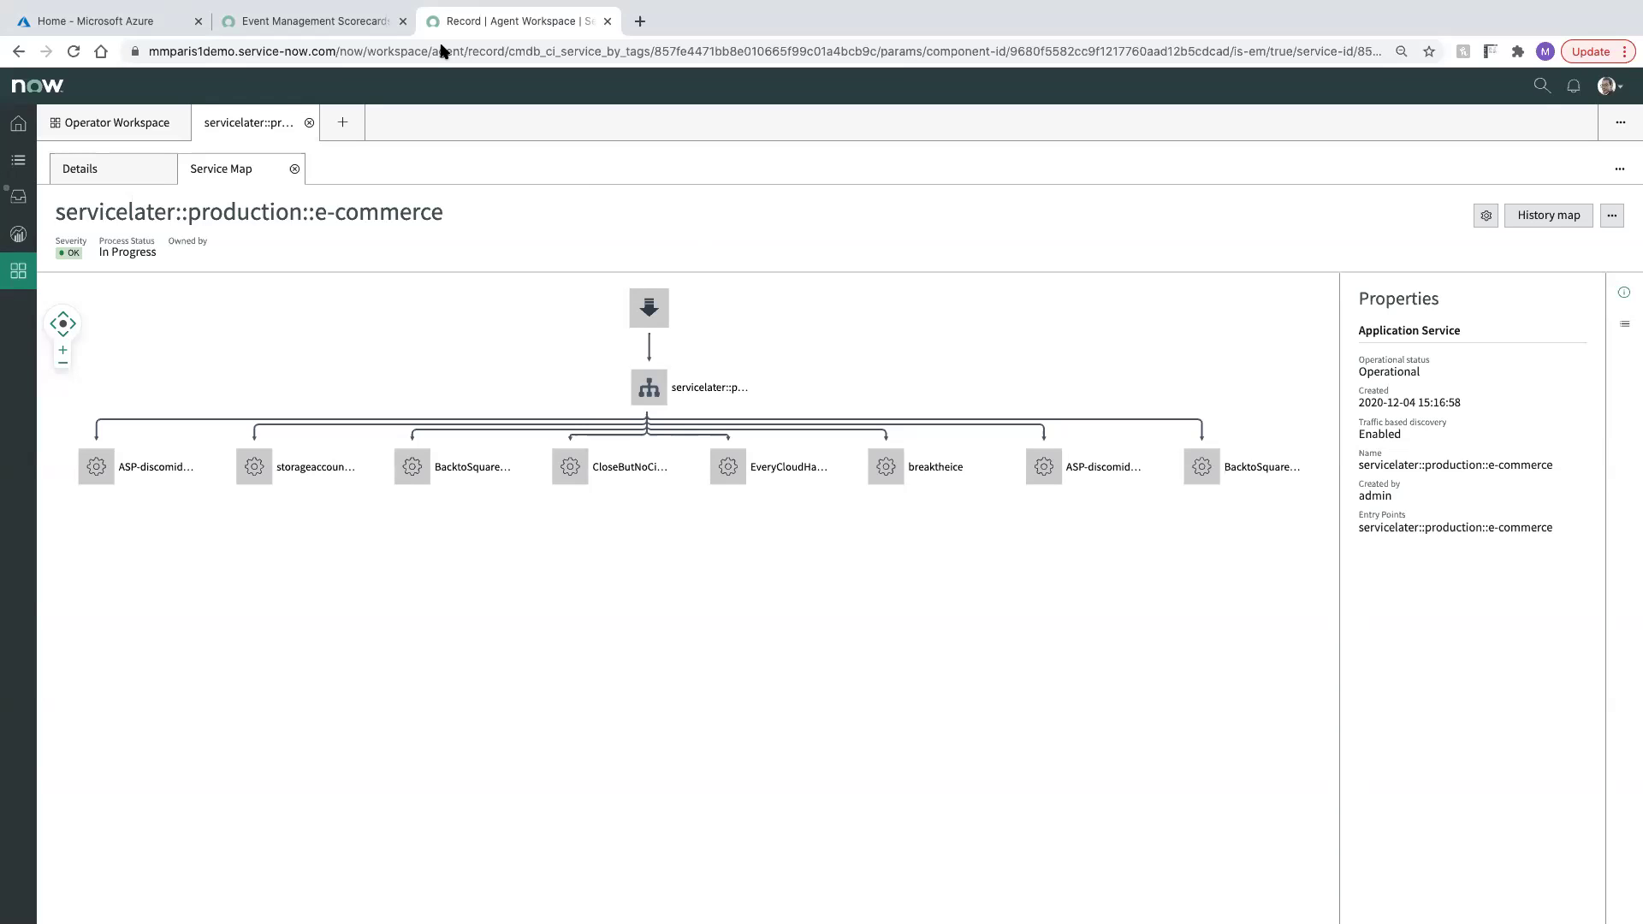
Check the azuremonitor URL parameter on the Azure Monitor Push Connector
{"action": "left_click", "coordinate": [310, 22]}
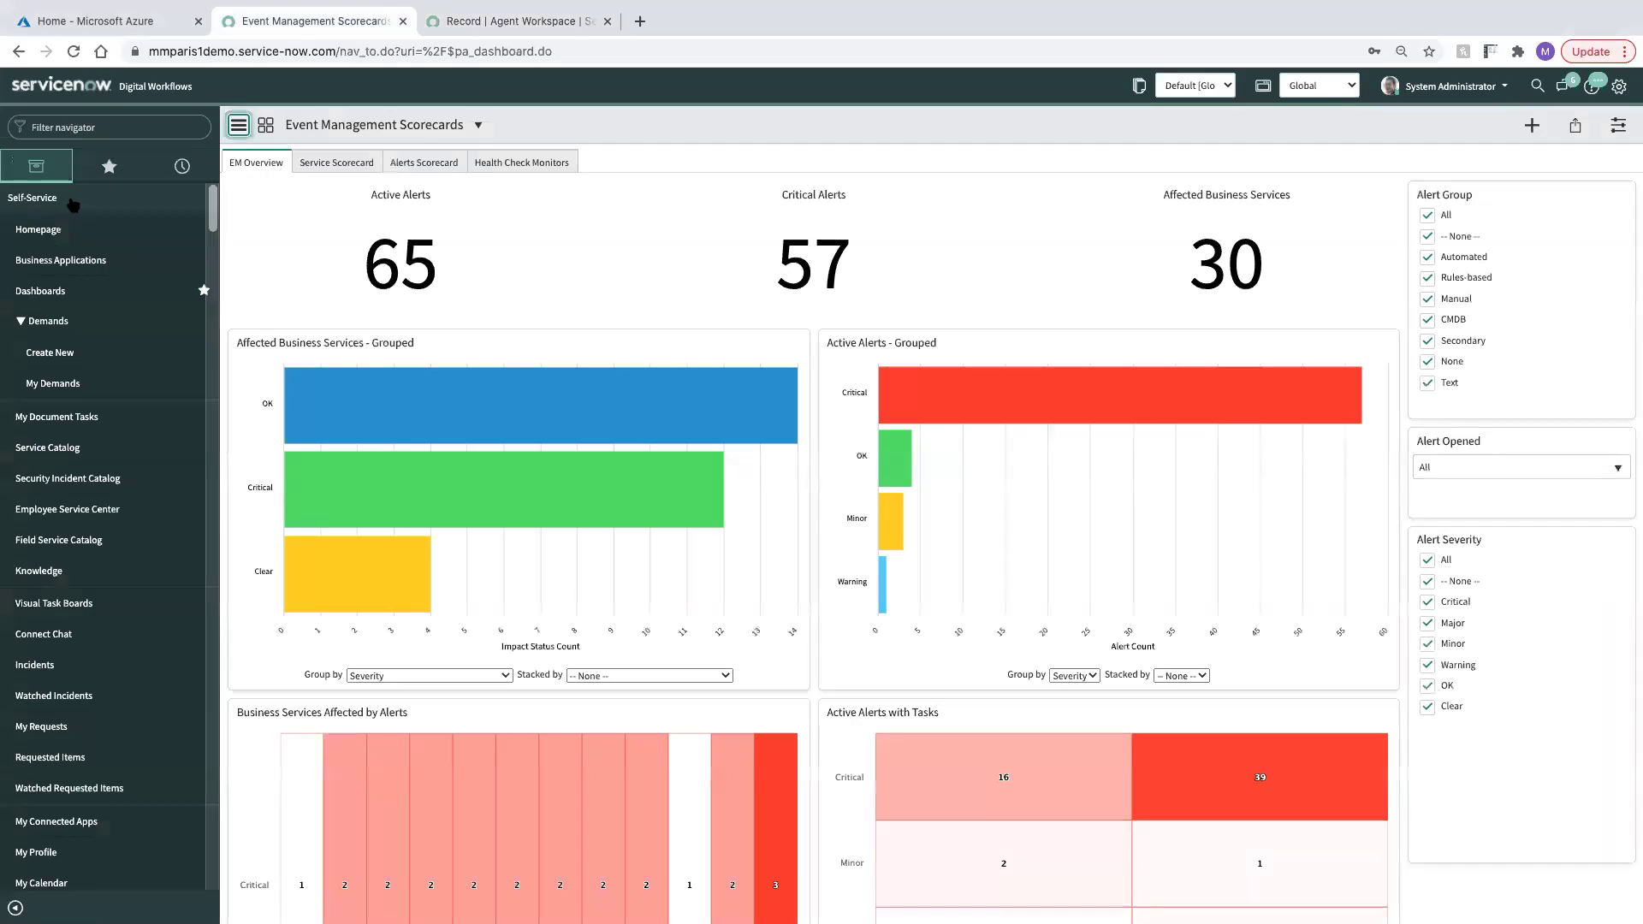
{"action": "left_click", "coordinate": [110, 126]}
{"action": "type", "text": "push conn"}
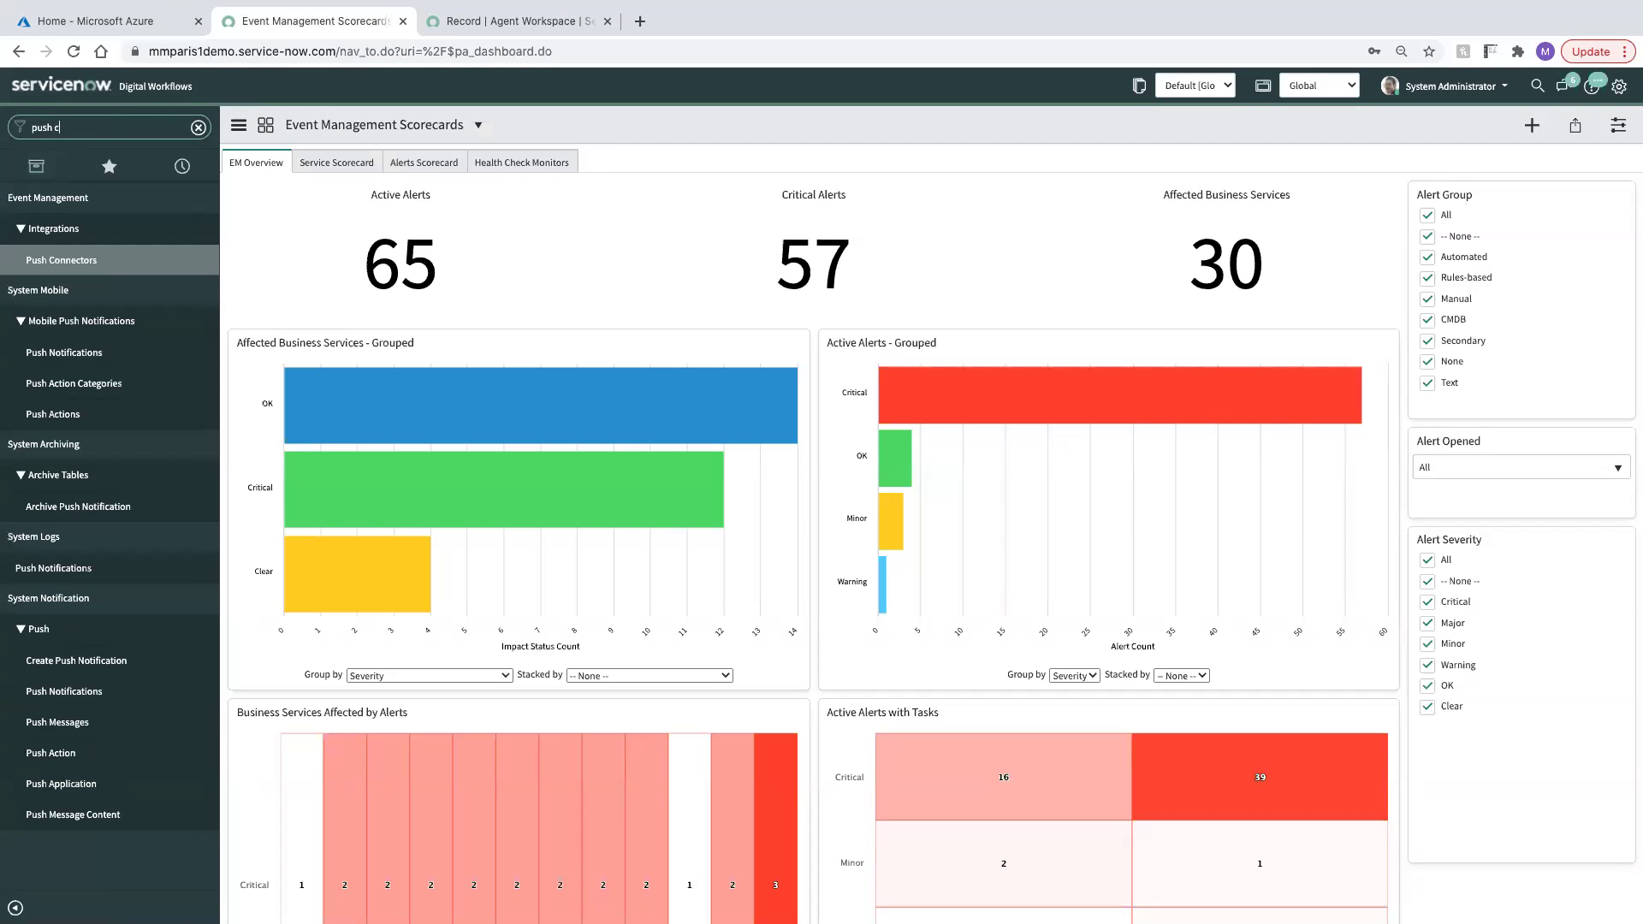
{"action": "left_click", "coordinate": [68, 261]}
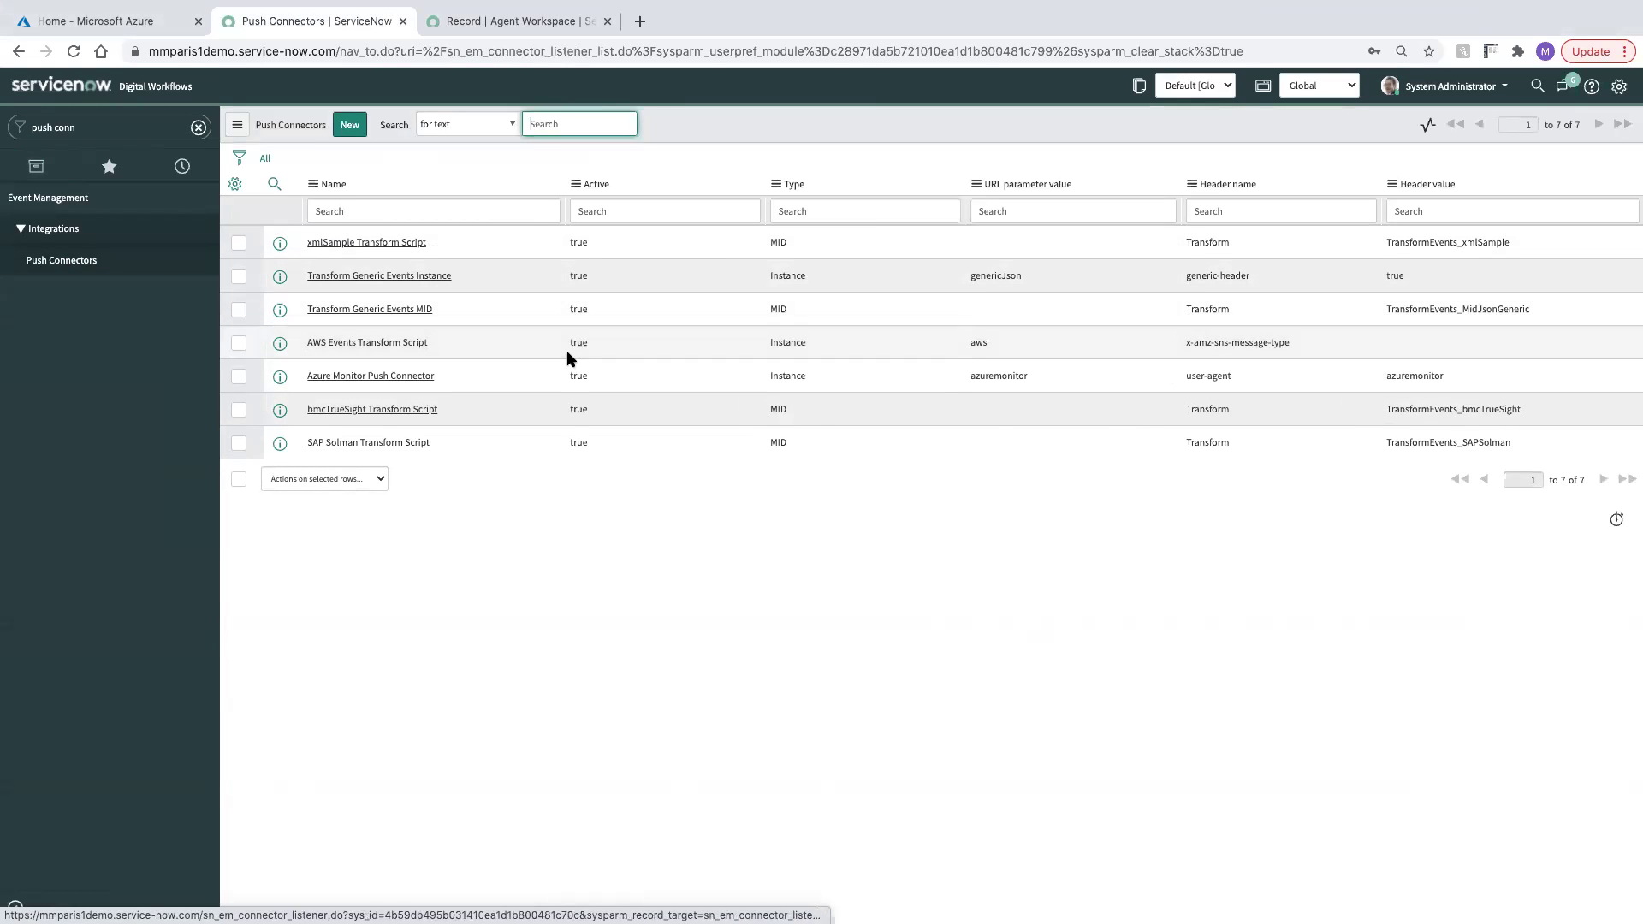
{"action": "left_click_drag", "start_coordinate": [1041, 377], "coordinate": [958, 379]}
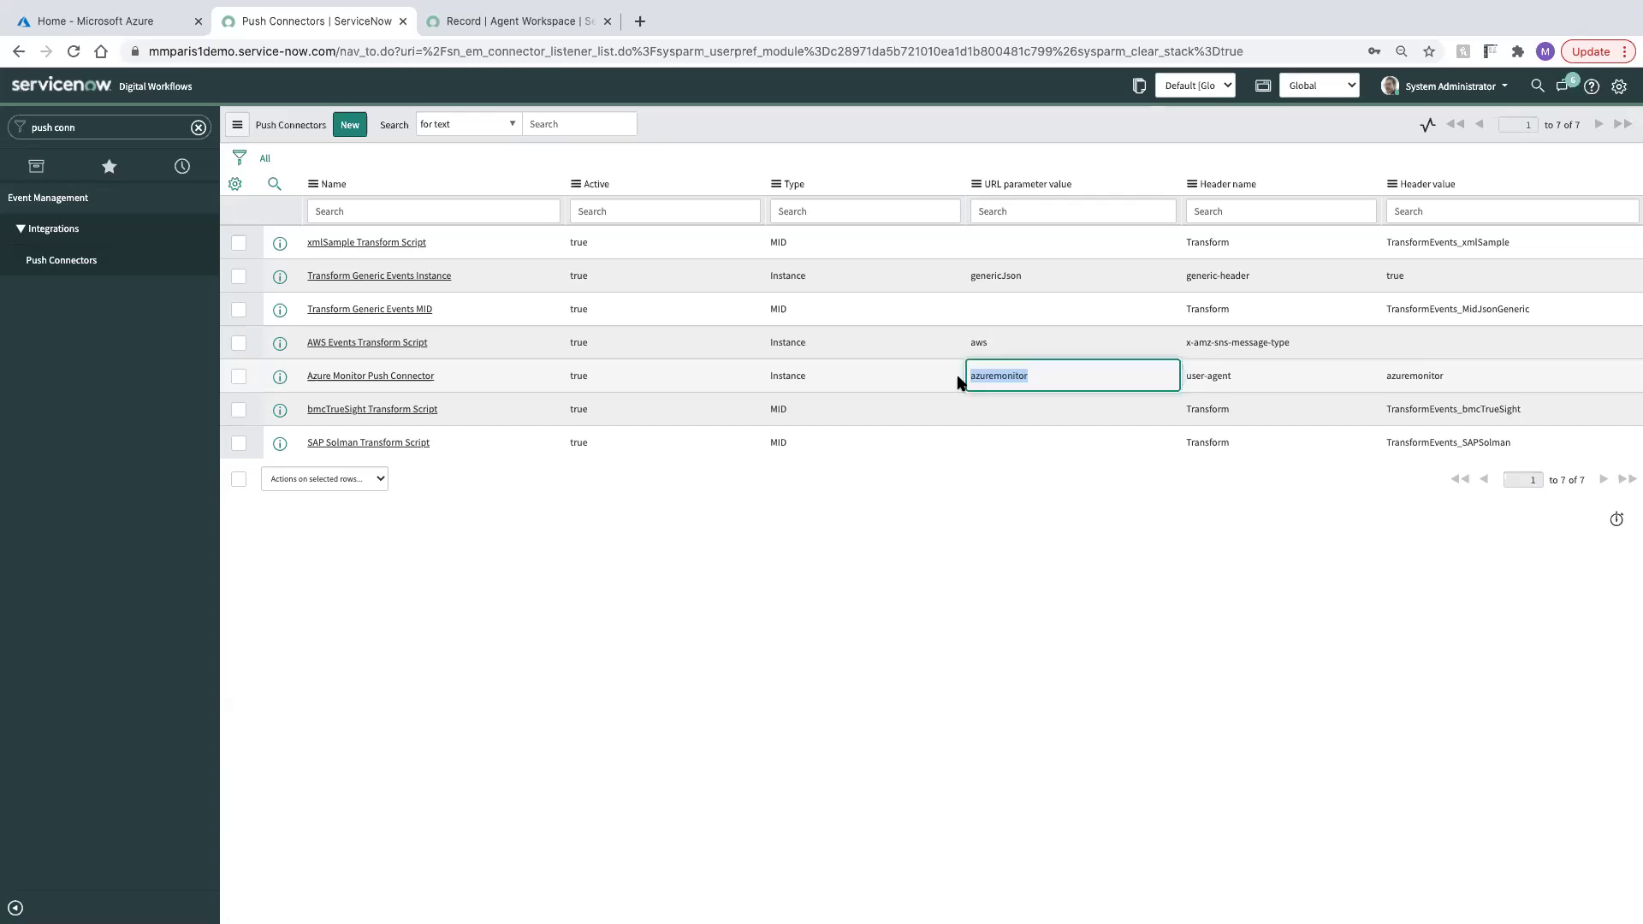
{"action": "left_click", "coordinate": [727, 561]}
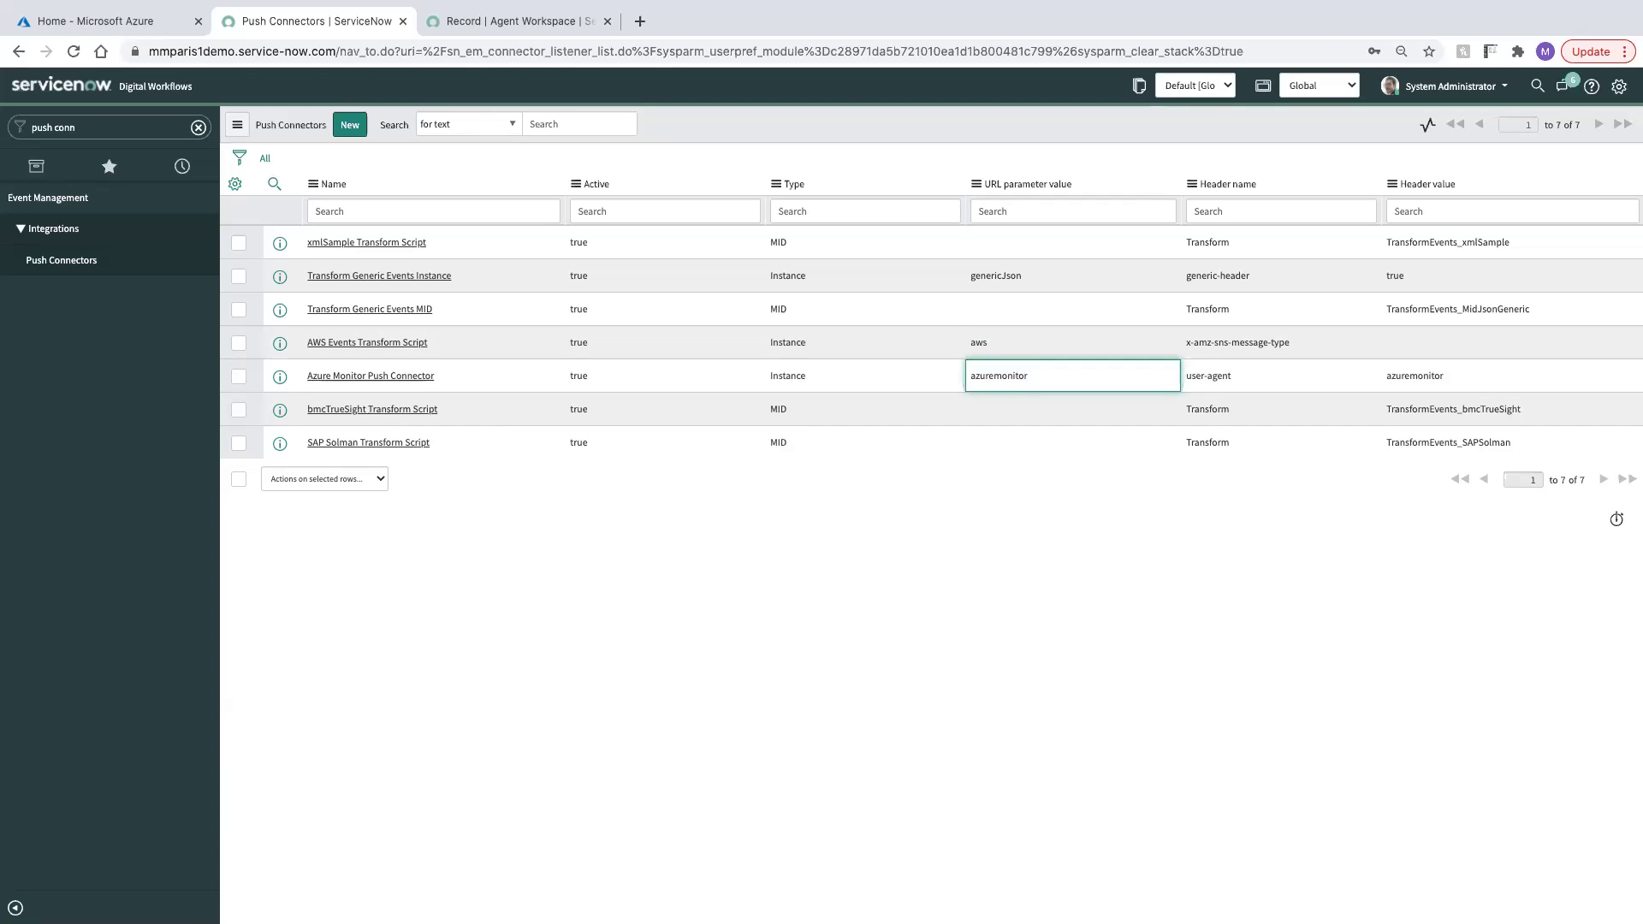
Open the Event Rules list using the 'nt ru' navigator filter
{"action": "left_click", "coordinate": [155, 129]}
{"action": "type", "text": "nt ru"}
{"action": "left_click", "coordinate": [158, 270]}
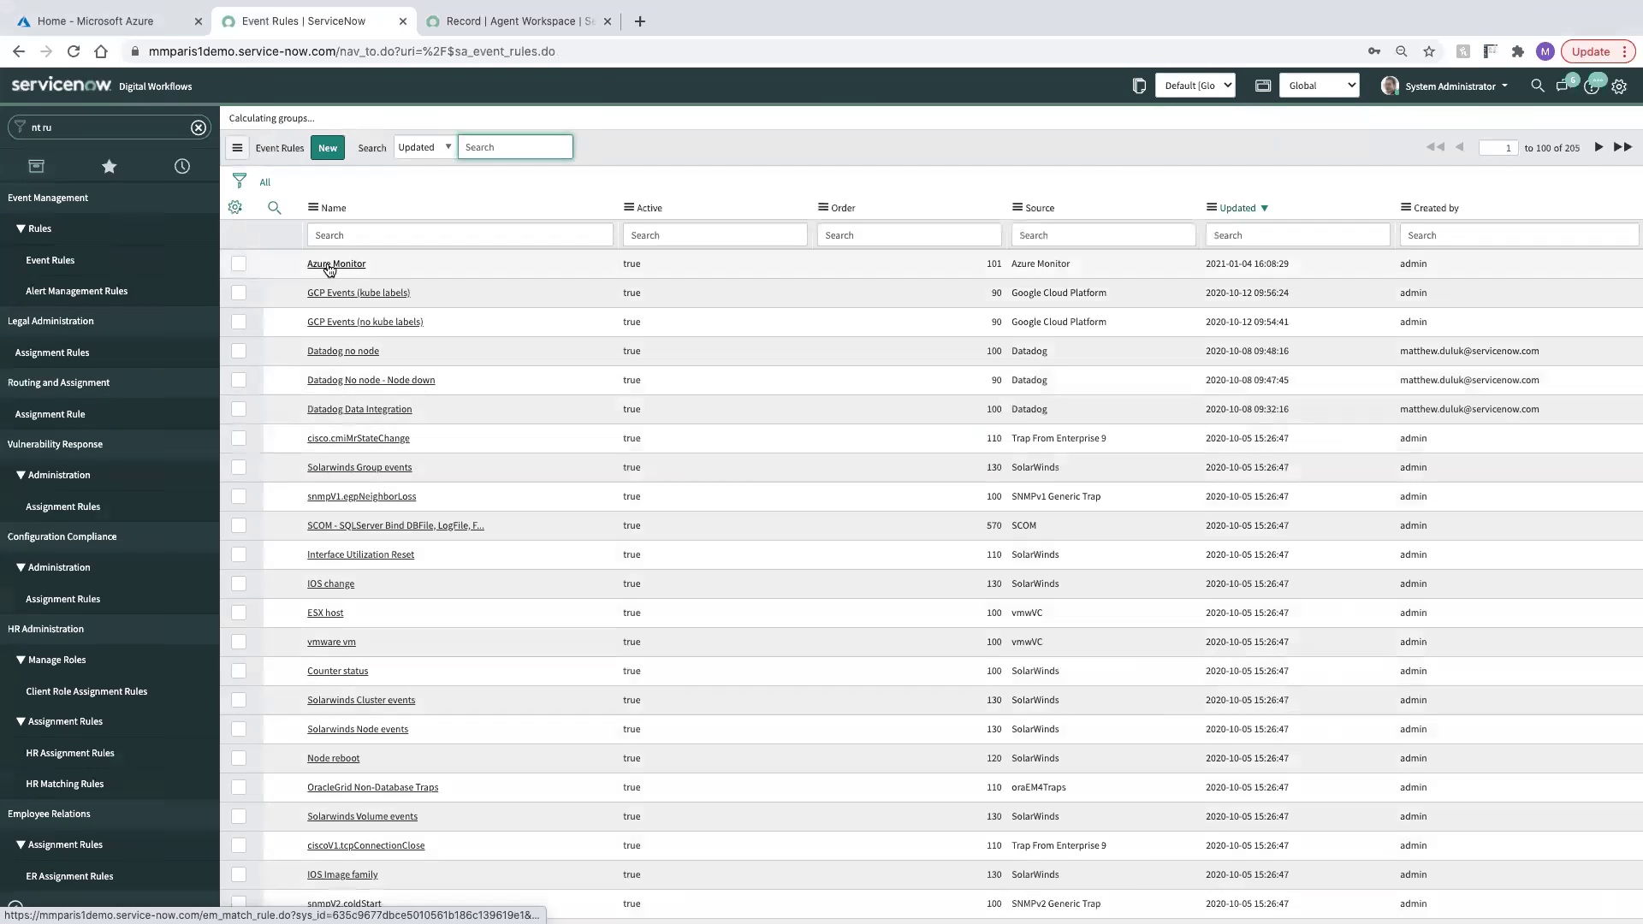
Open the Azure Monitor event rule and clear its Node value in Compose Alert Output
{"action": "left_click", "coordinate": [326, 266]}
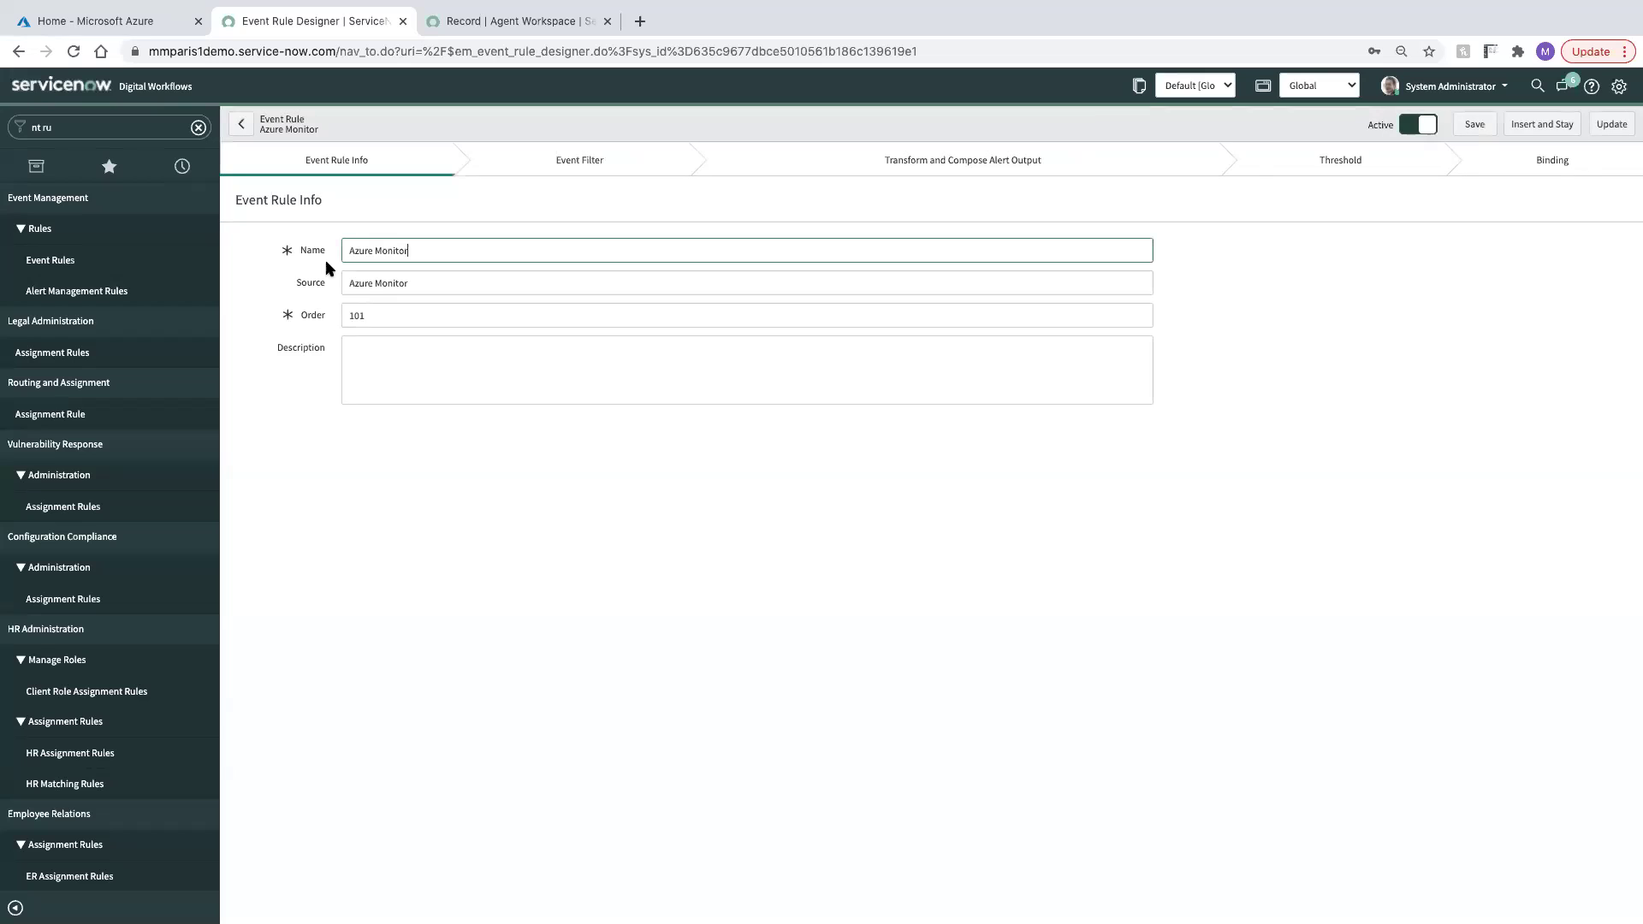
{"action": "left_click", "coordinate": [573, 168]}
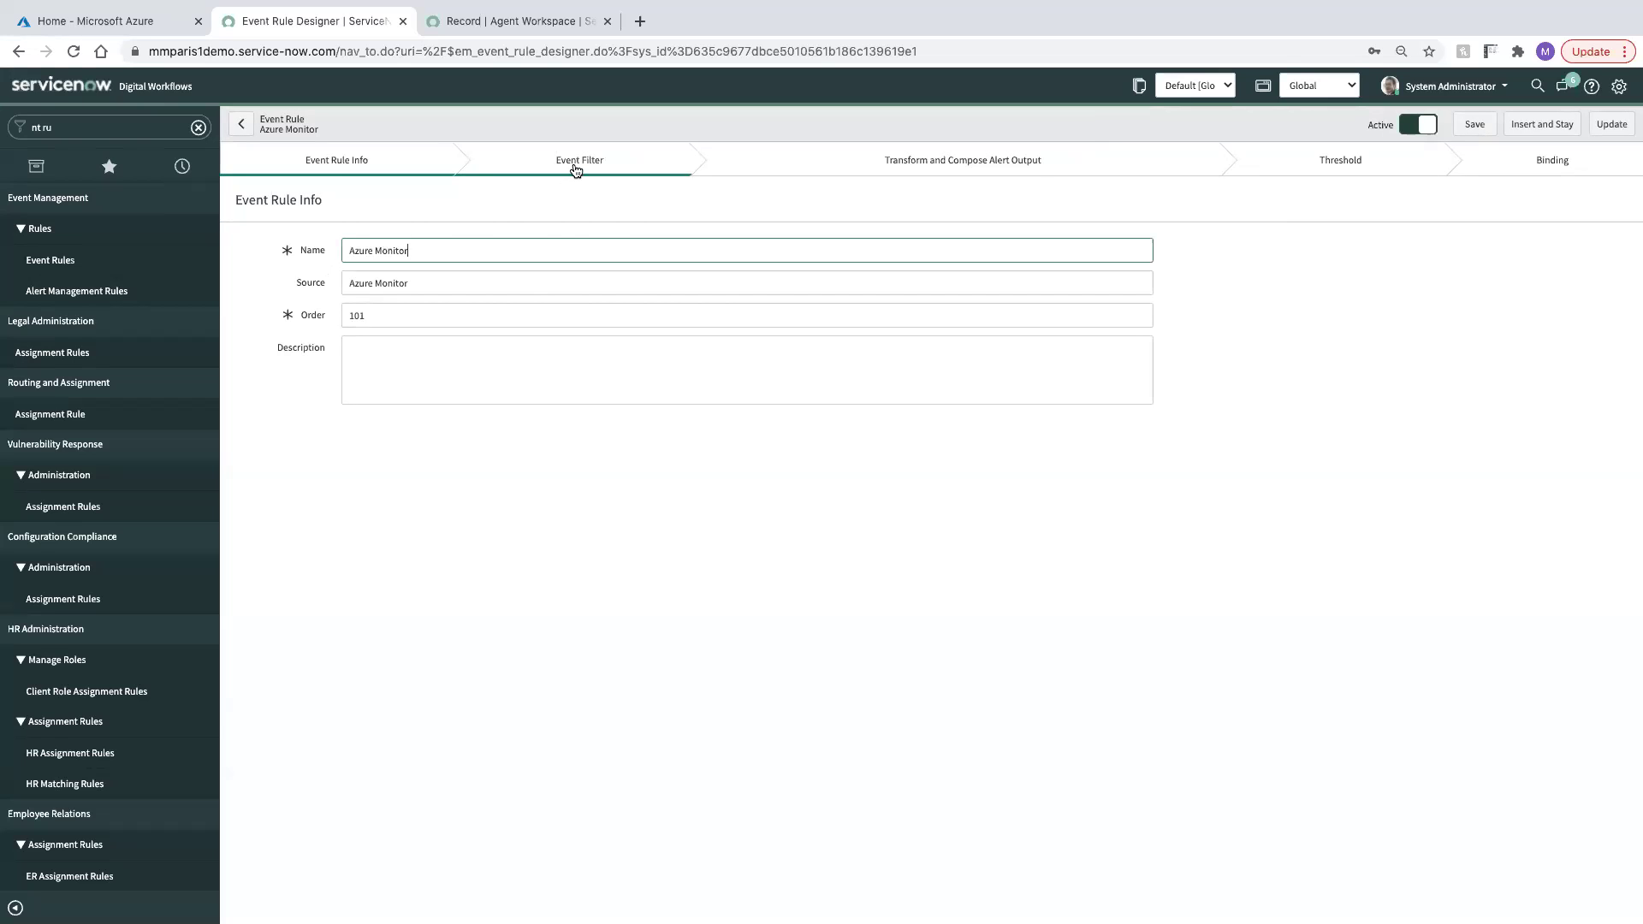
{"action": "left_click", "coordinate": [946, 162]}
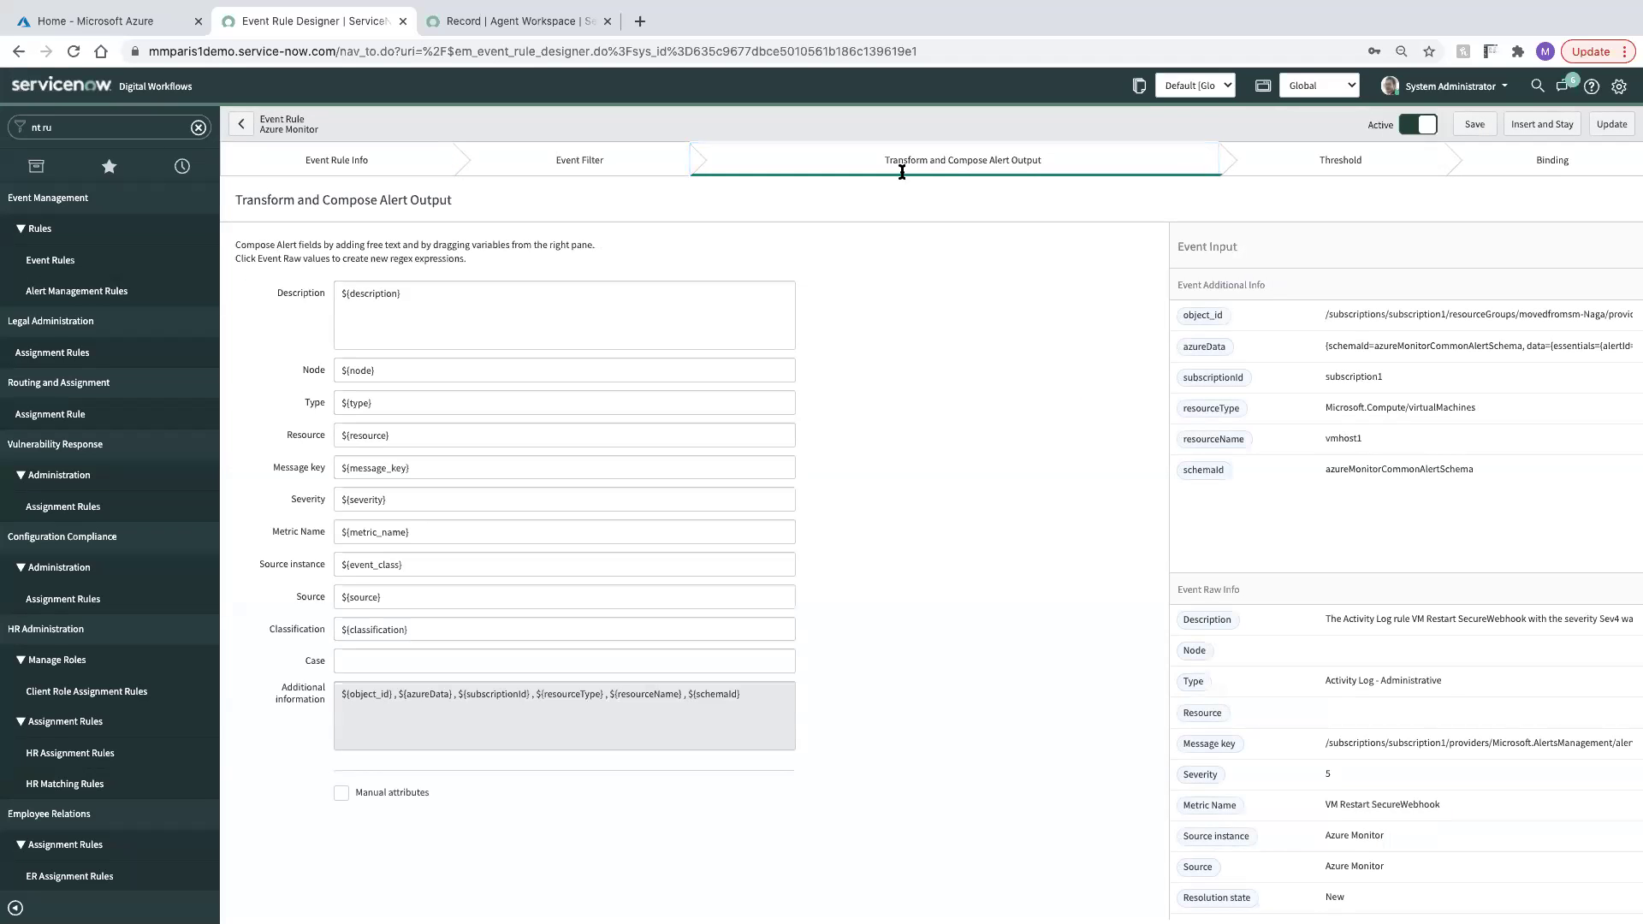
{"action": "triple_click", "coordinate": [385, 371]}
{"action": "key", "text": "BackSpace"}
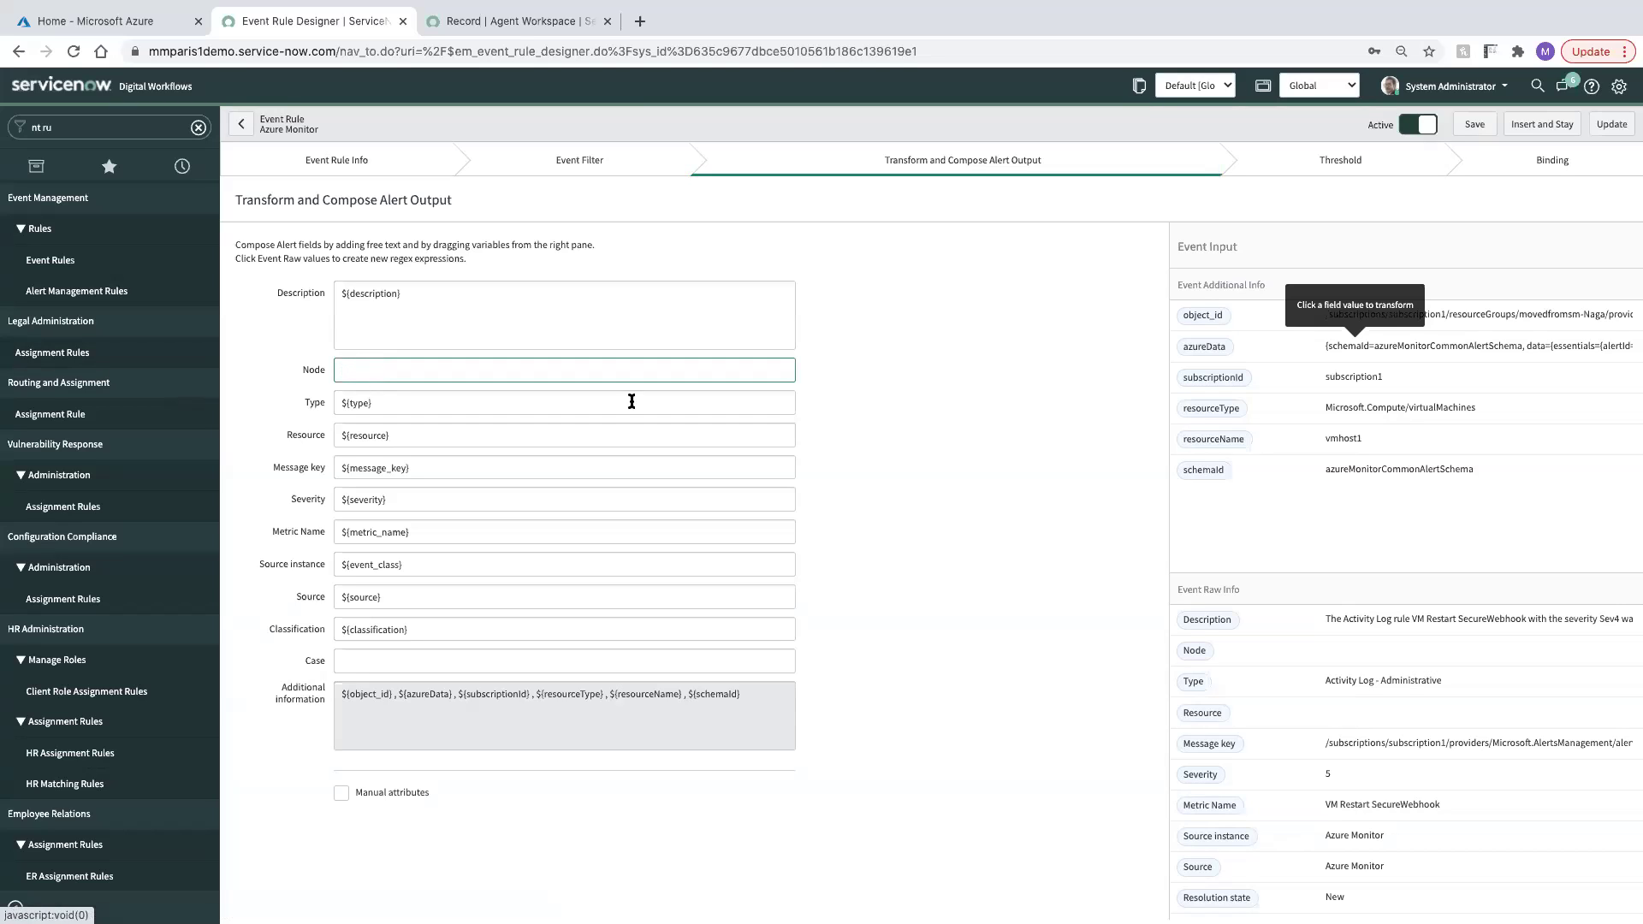
{"action": "left_click", "coordinate": [974, 457]}
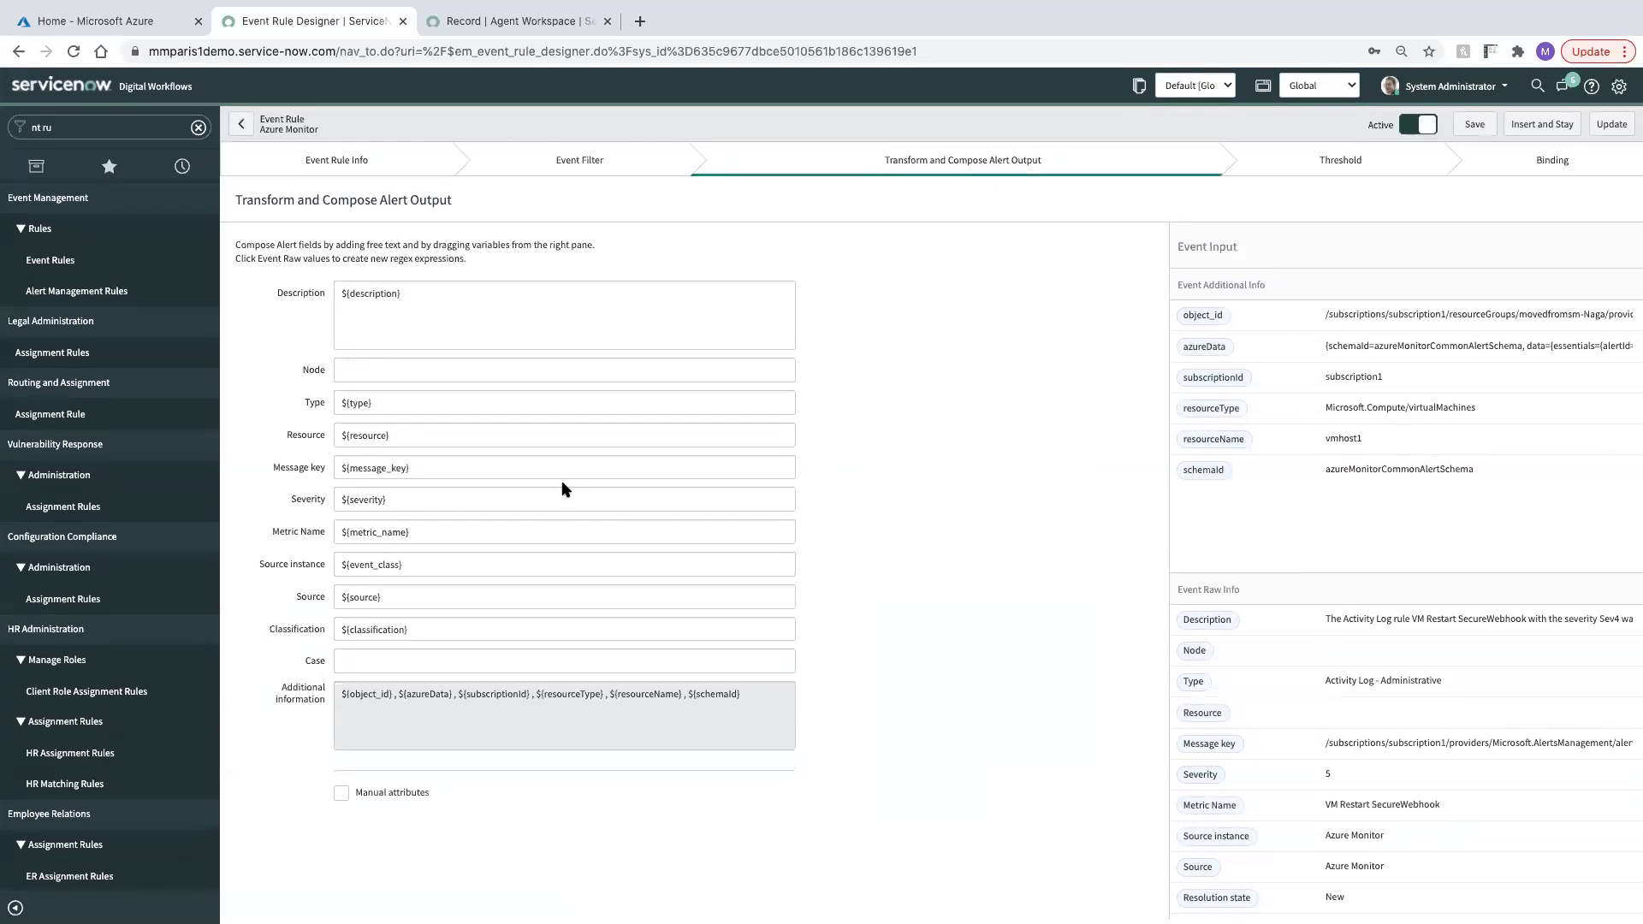
Set Severity to 1 and add manual attribute name = ${resourceName}
{"action": "triple_click", "coordinate": [414, 499]}
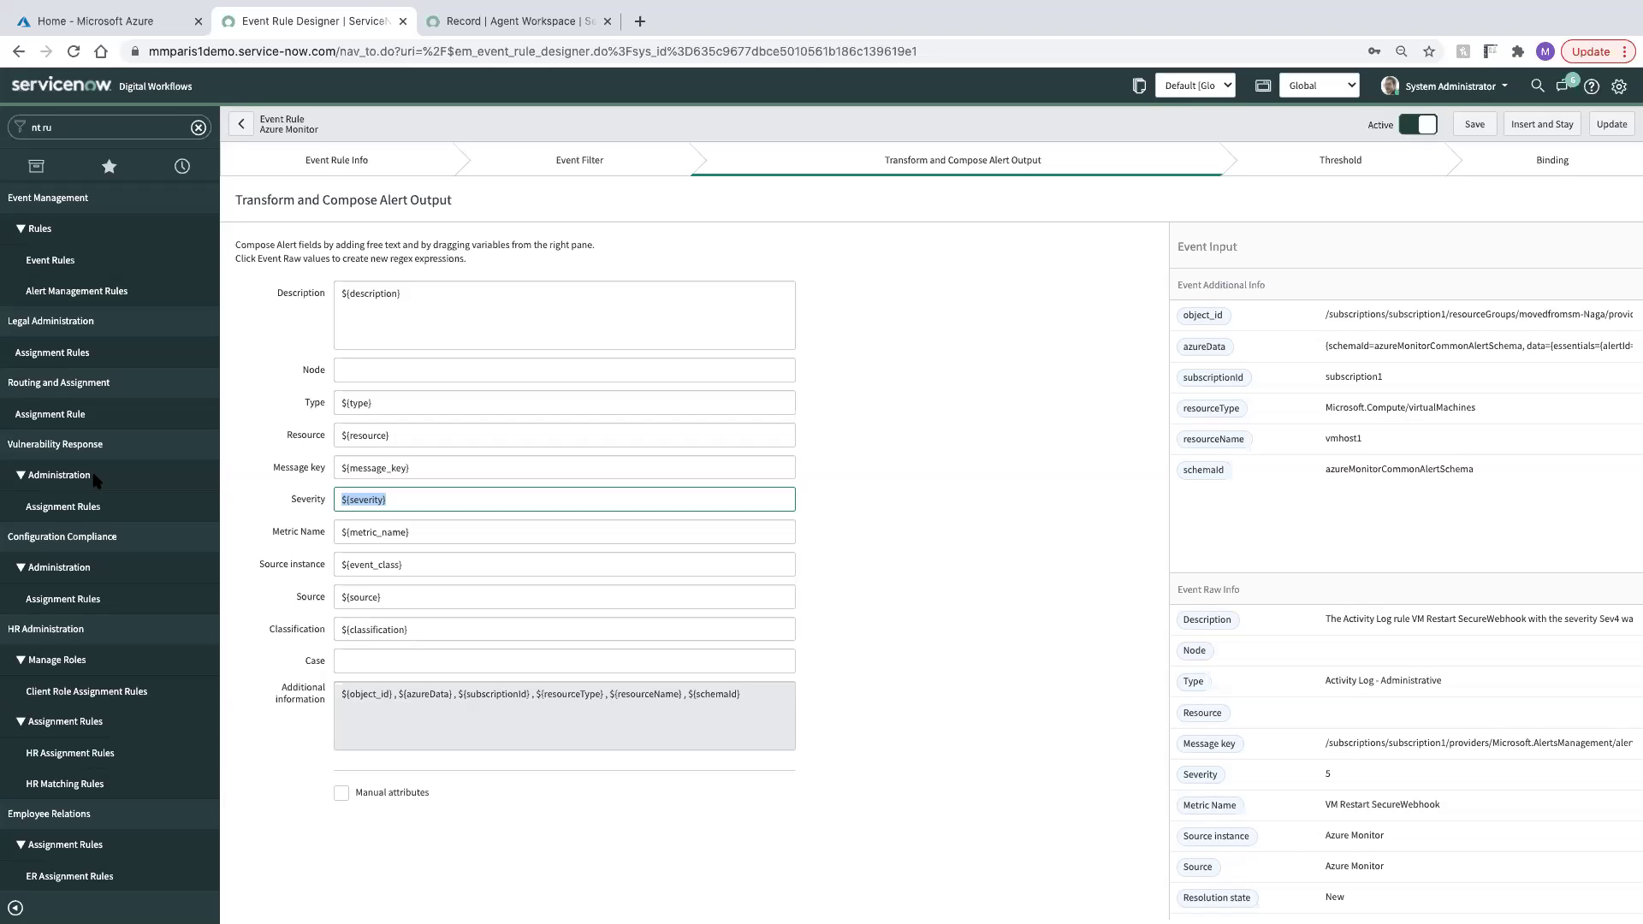
{"action": "type", "text": "1"}
{"action": "left_click", "coordinate": [921, 584]}
{"action": "left_click", "coordinate": [341, 793]}
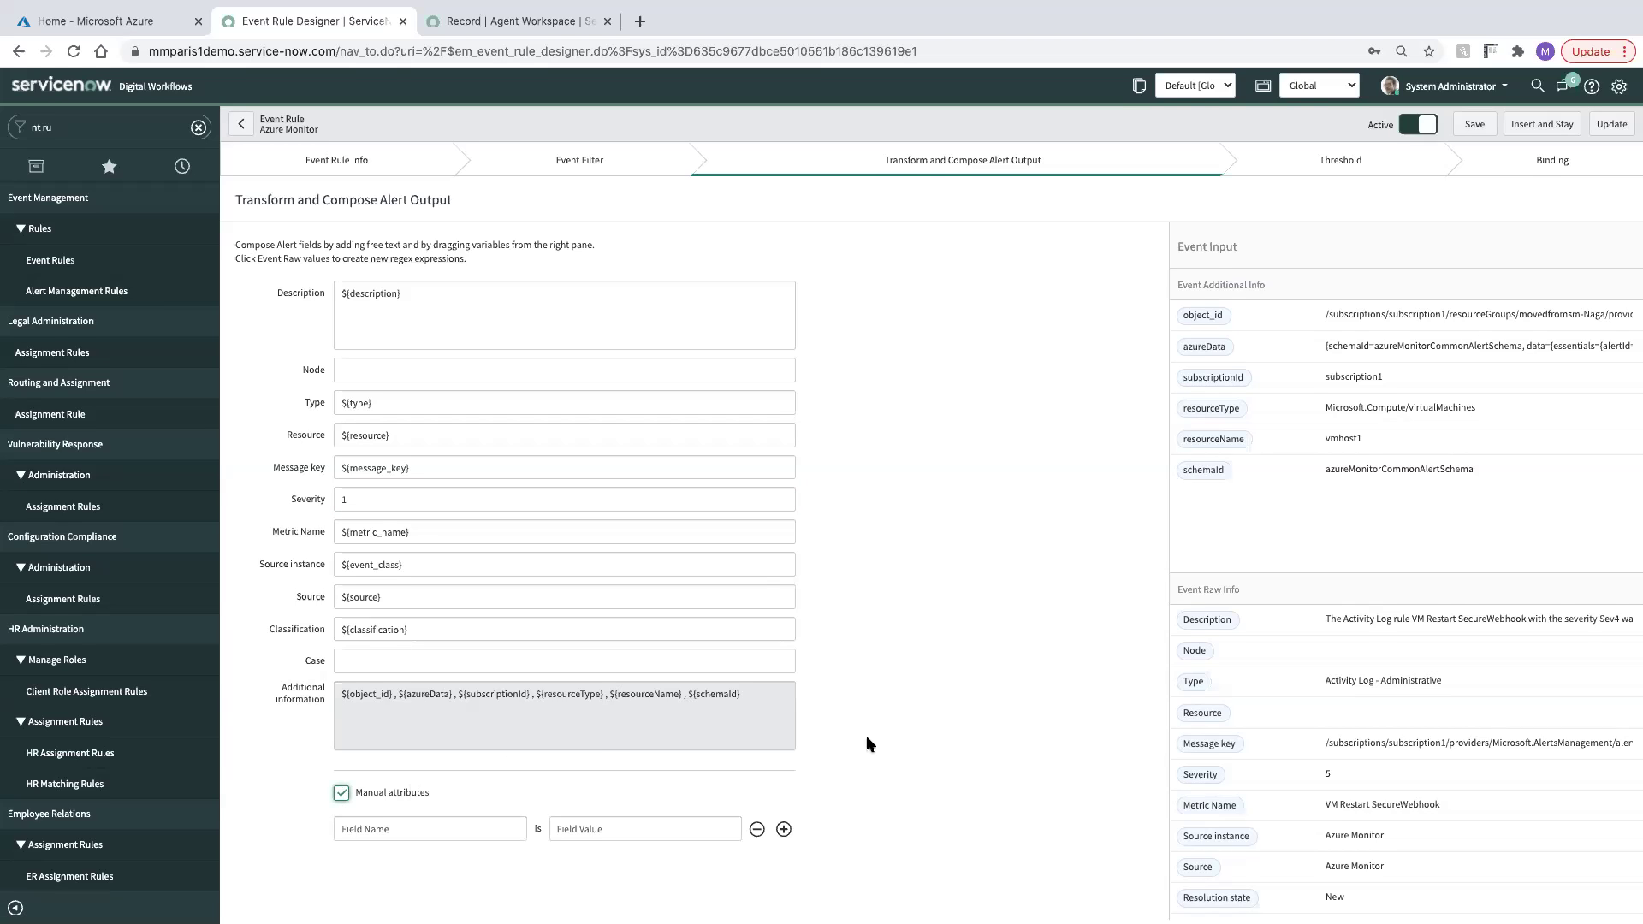
{"action": "left_click", "coordinate": [428, 830]}
{"action": "type", "text": "name"}
{"action": "key", "text": "Tab"}
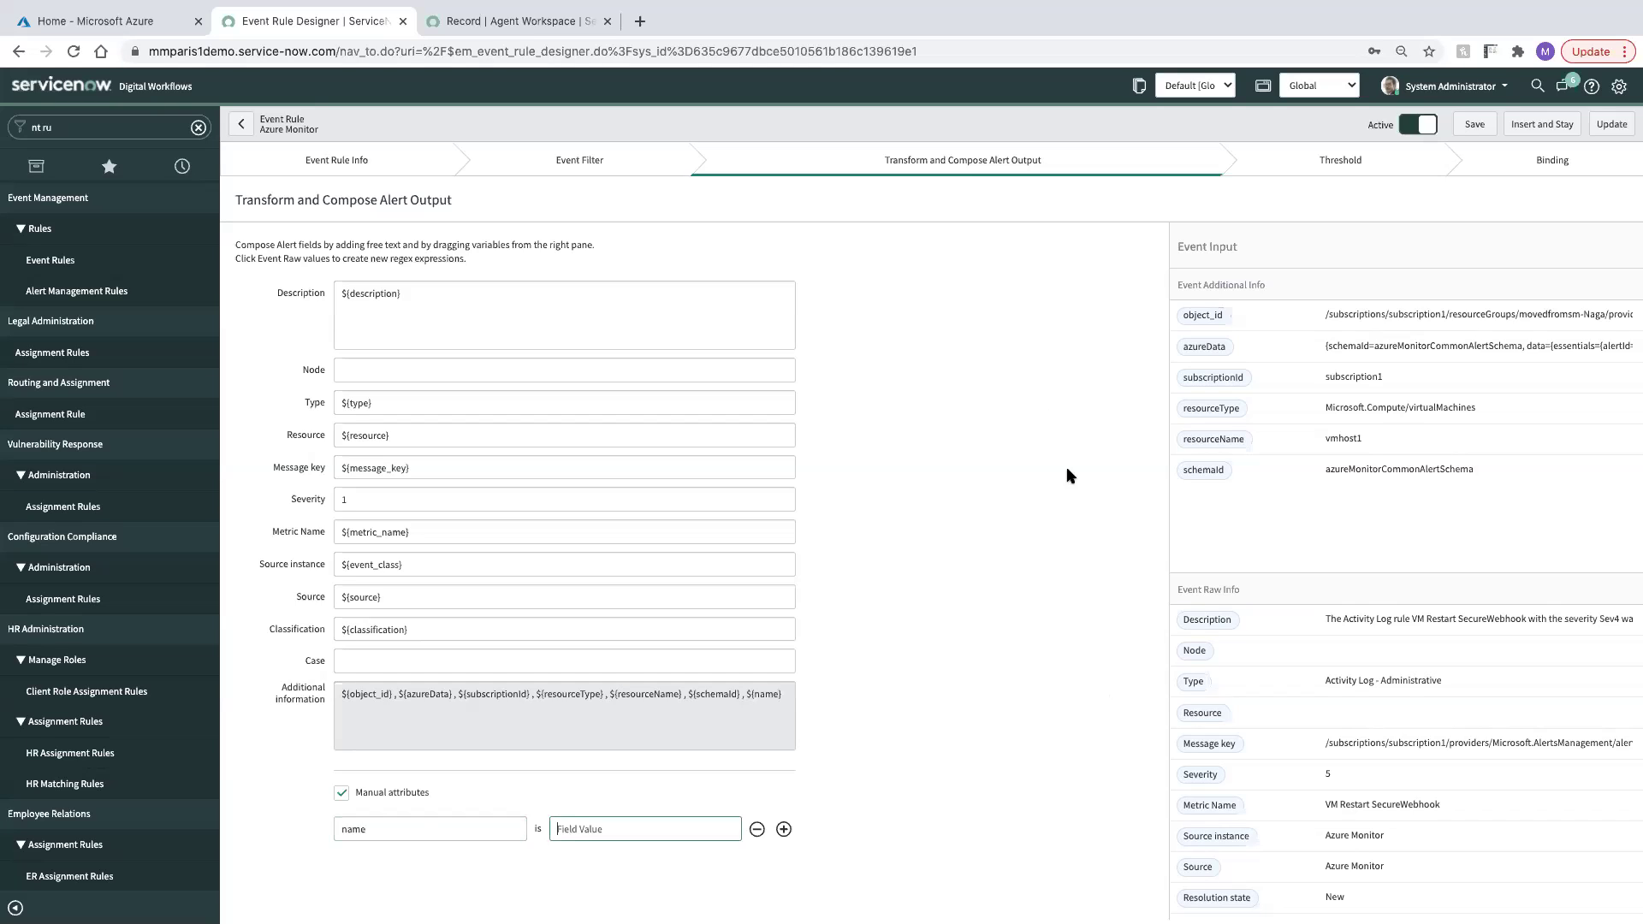
{"action": "left_click_drag", "start_coordinate": [1197, 443], "coordinate": [650, 841]}
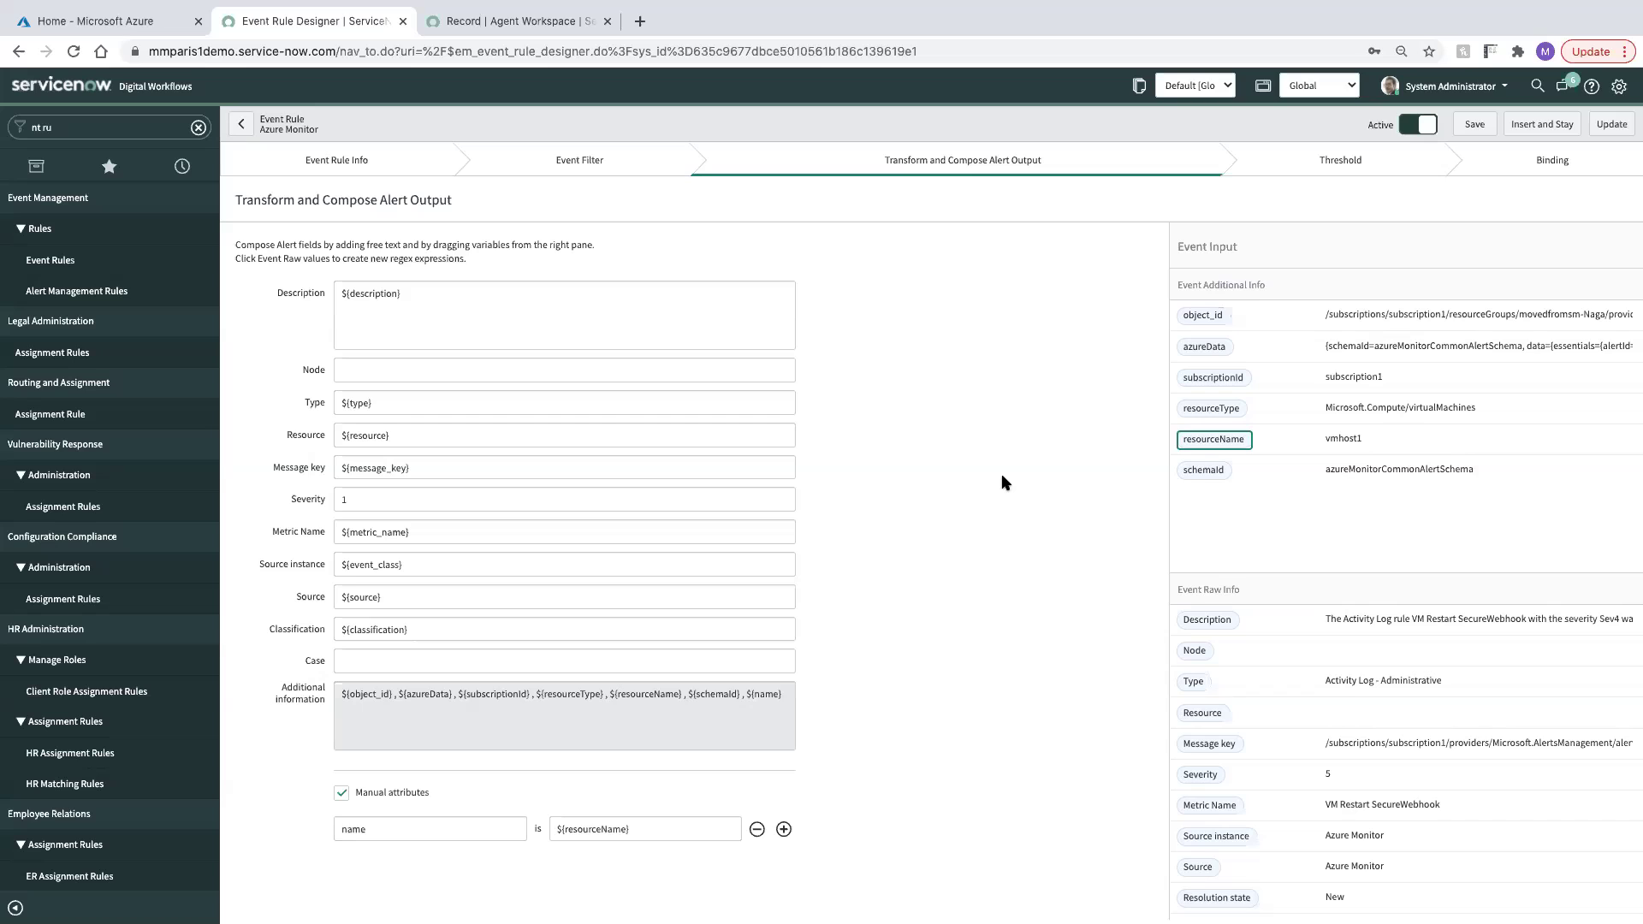
{"action": "left_click", "coordinate": [1523, 161]}
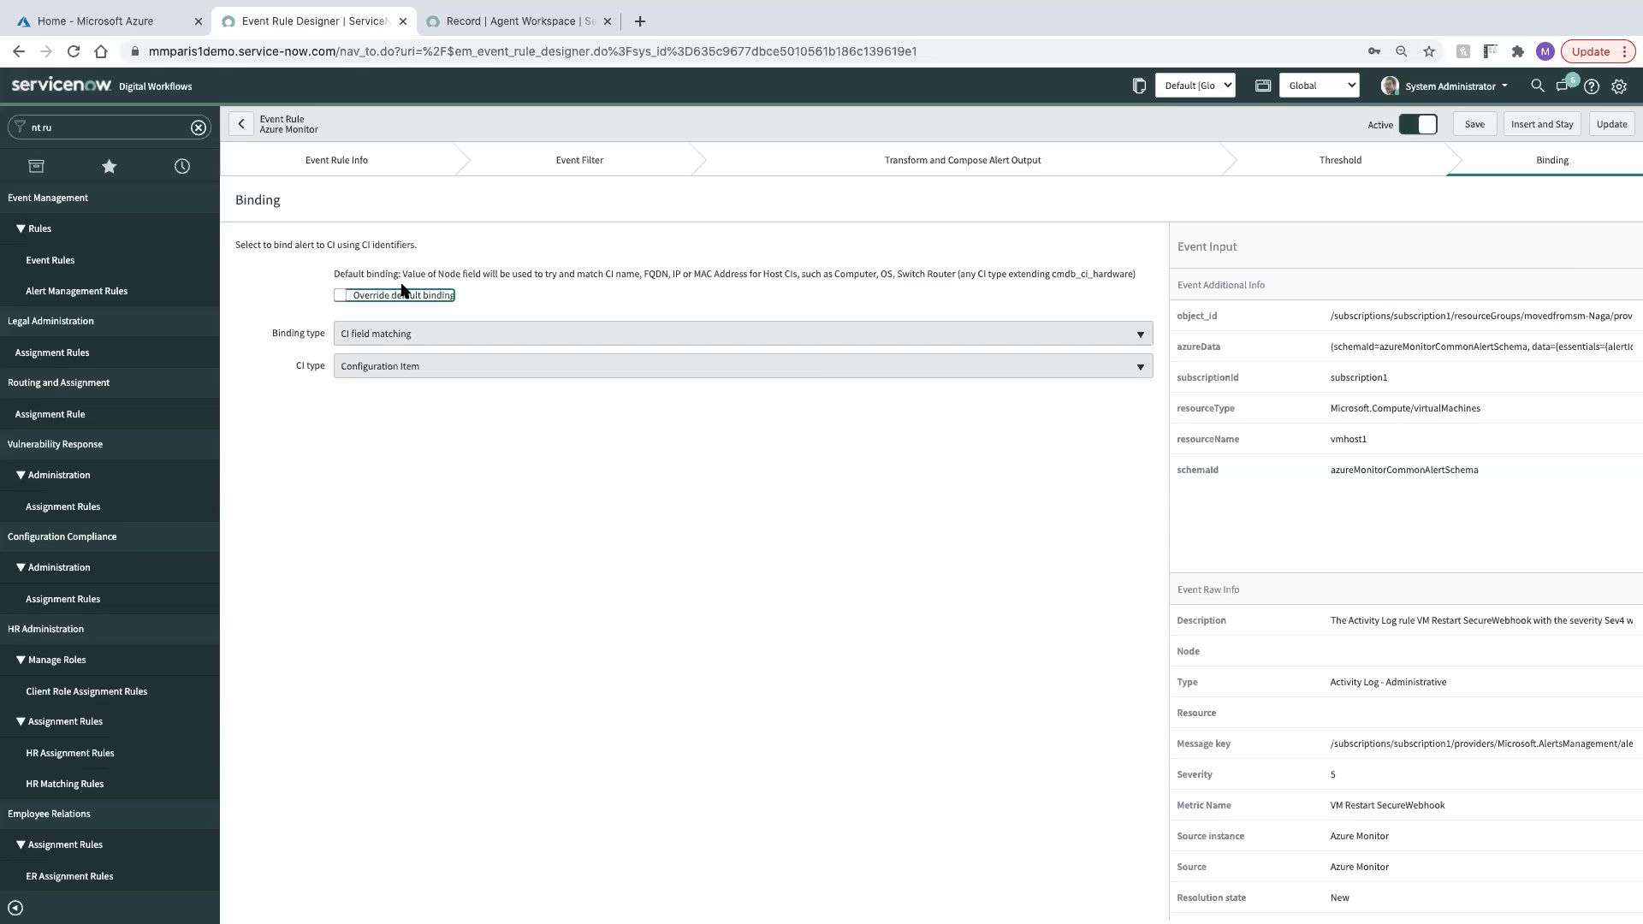
Check Override default binding on the Binding step and save the Azure Monitor rule
{"action": "left_click", "coordinate": [340, 295]}
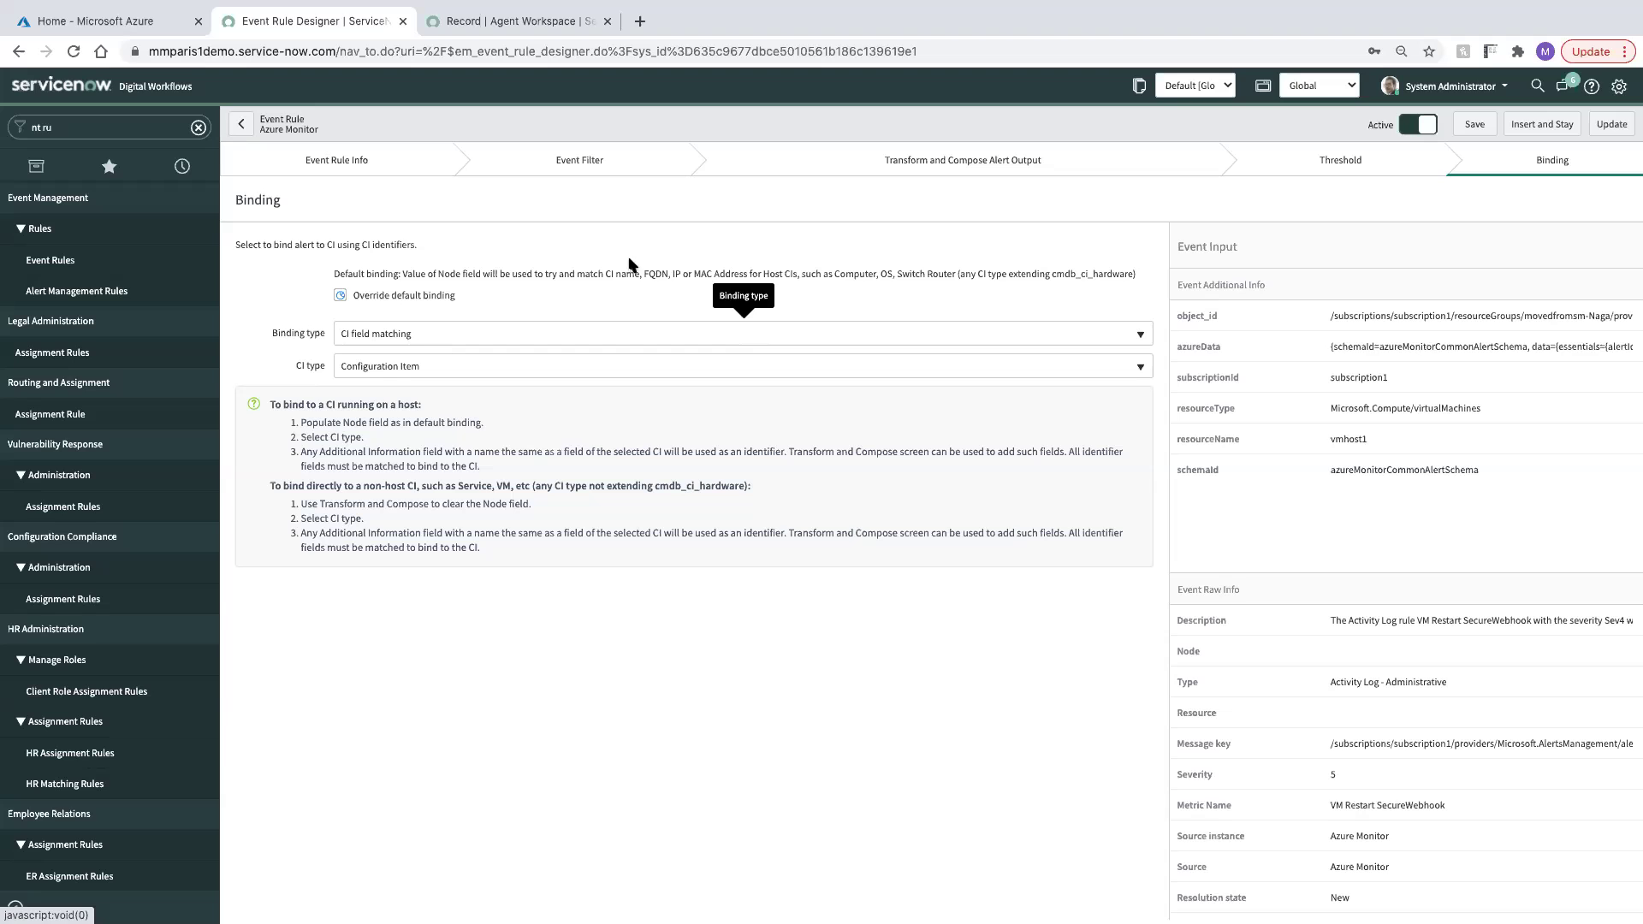
{"action": "left_click", "coordinate": [874, 177]}
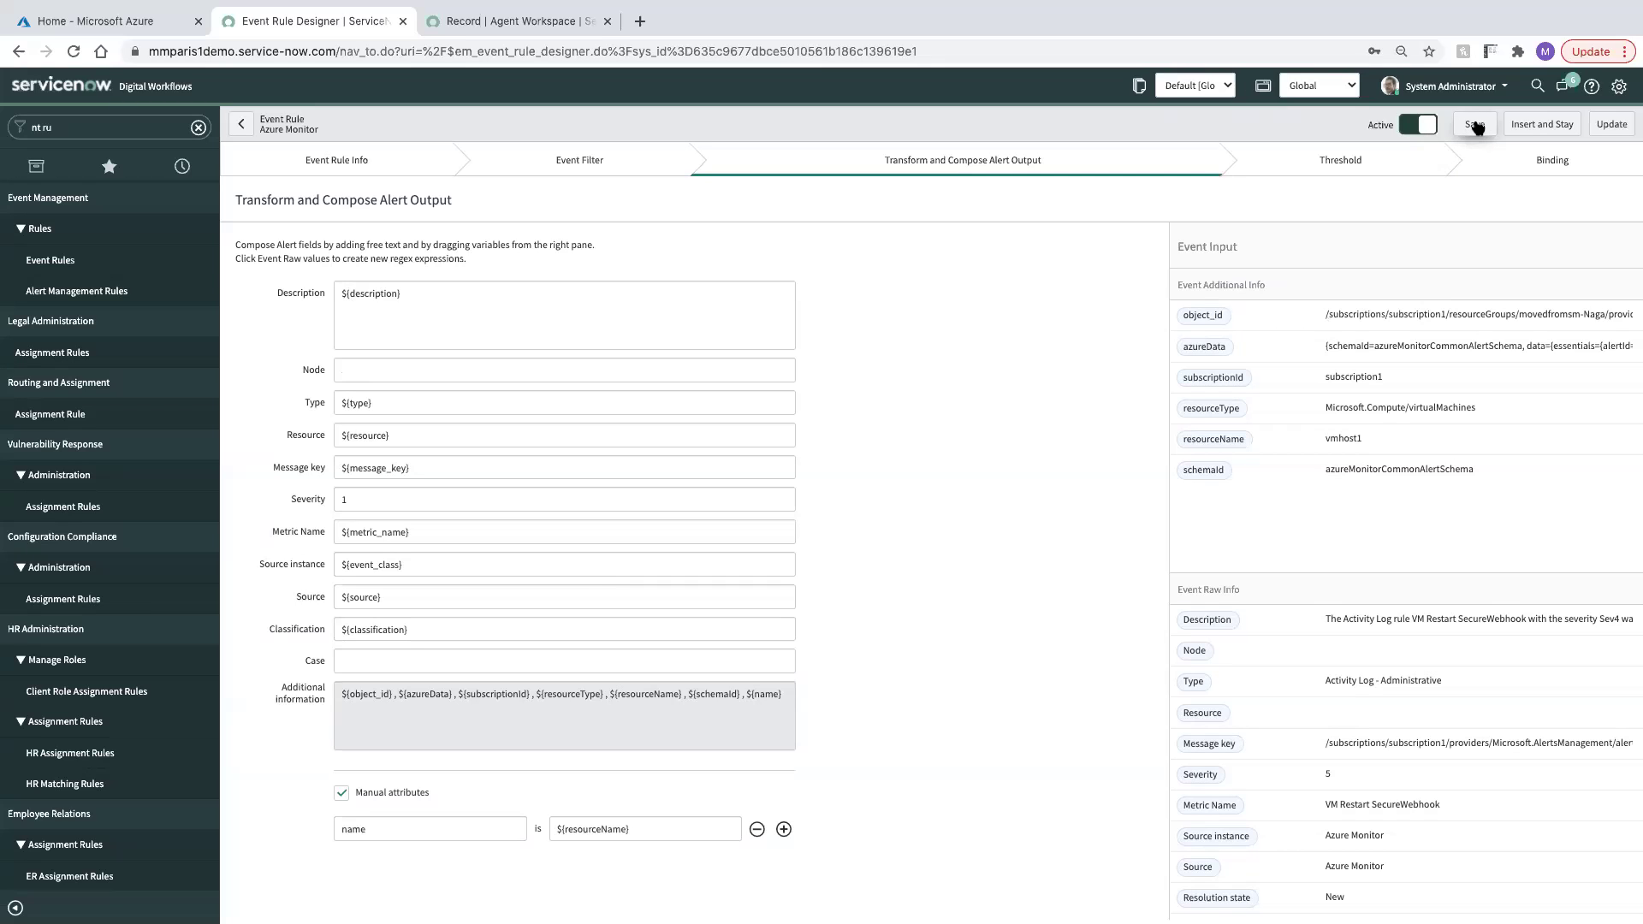
{"action": "left_click", "coordinate": [1474, 126]}
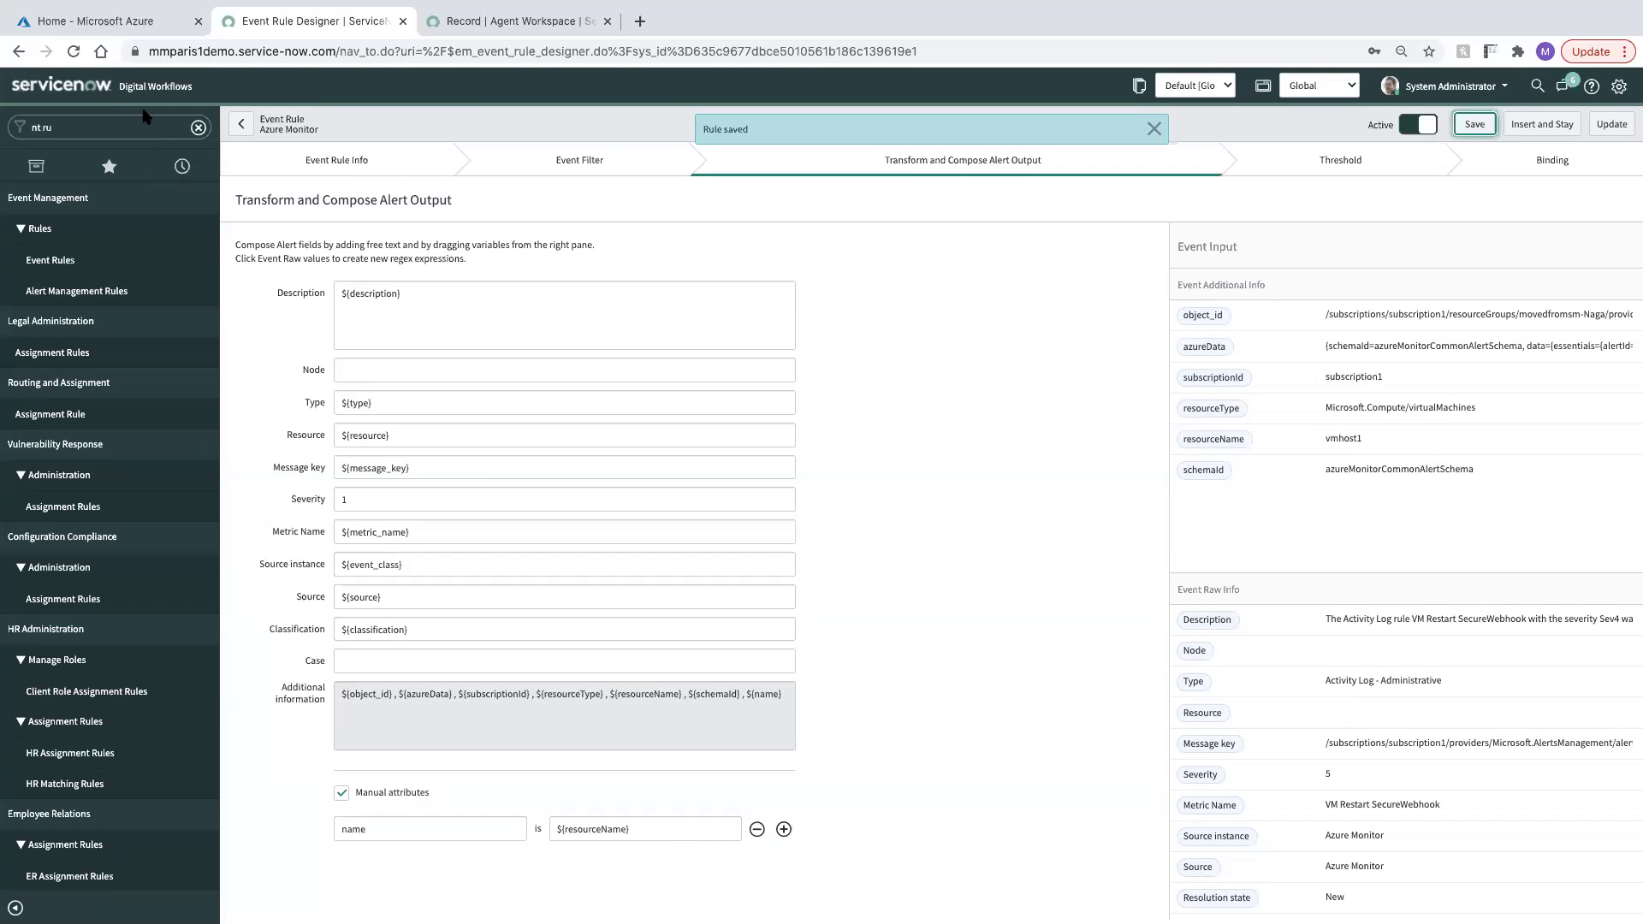
Open a new user record from the sys_user table
{"action": "left_click", "coordinate": [131, 122]}
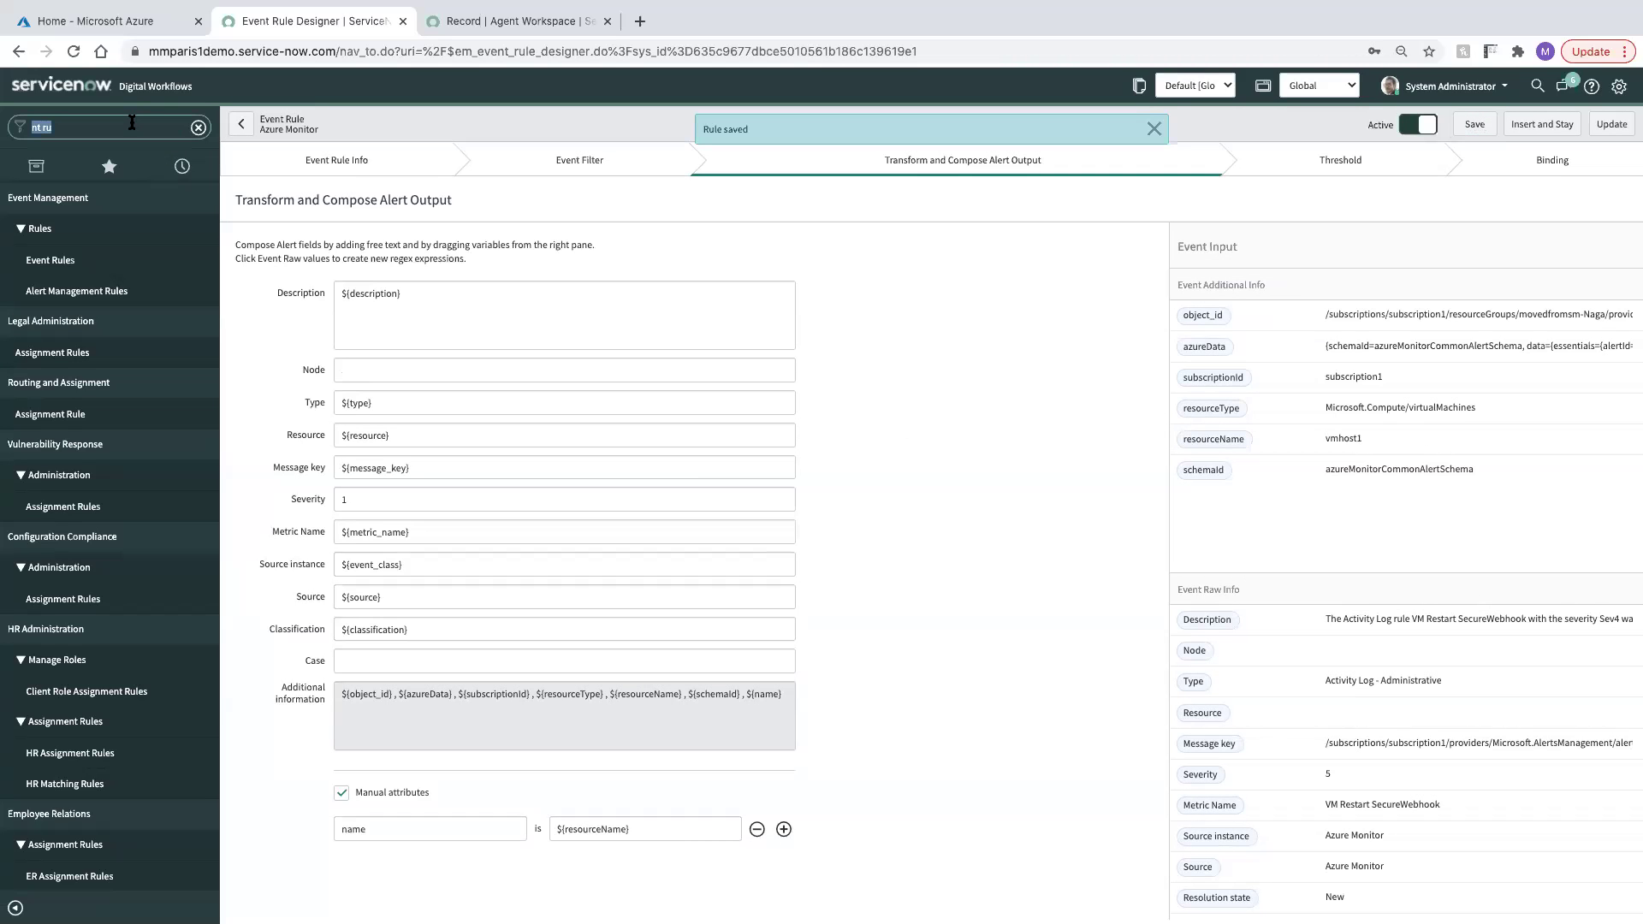
{"action": "type", "text": "s"}
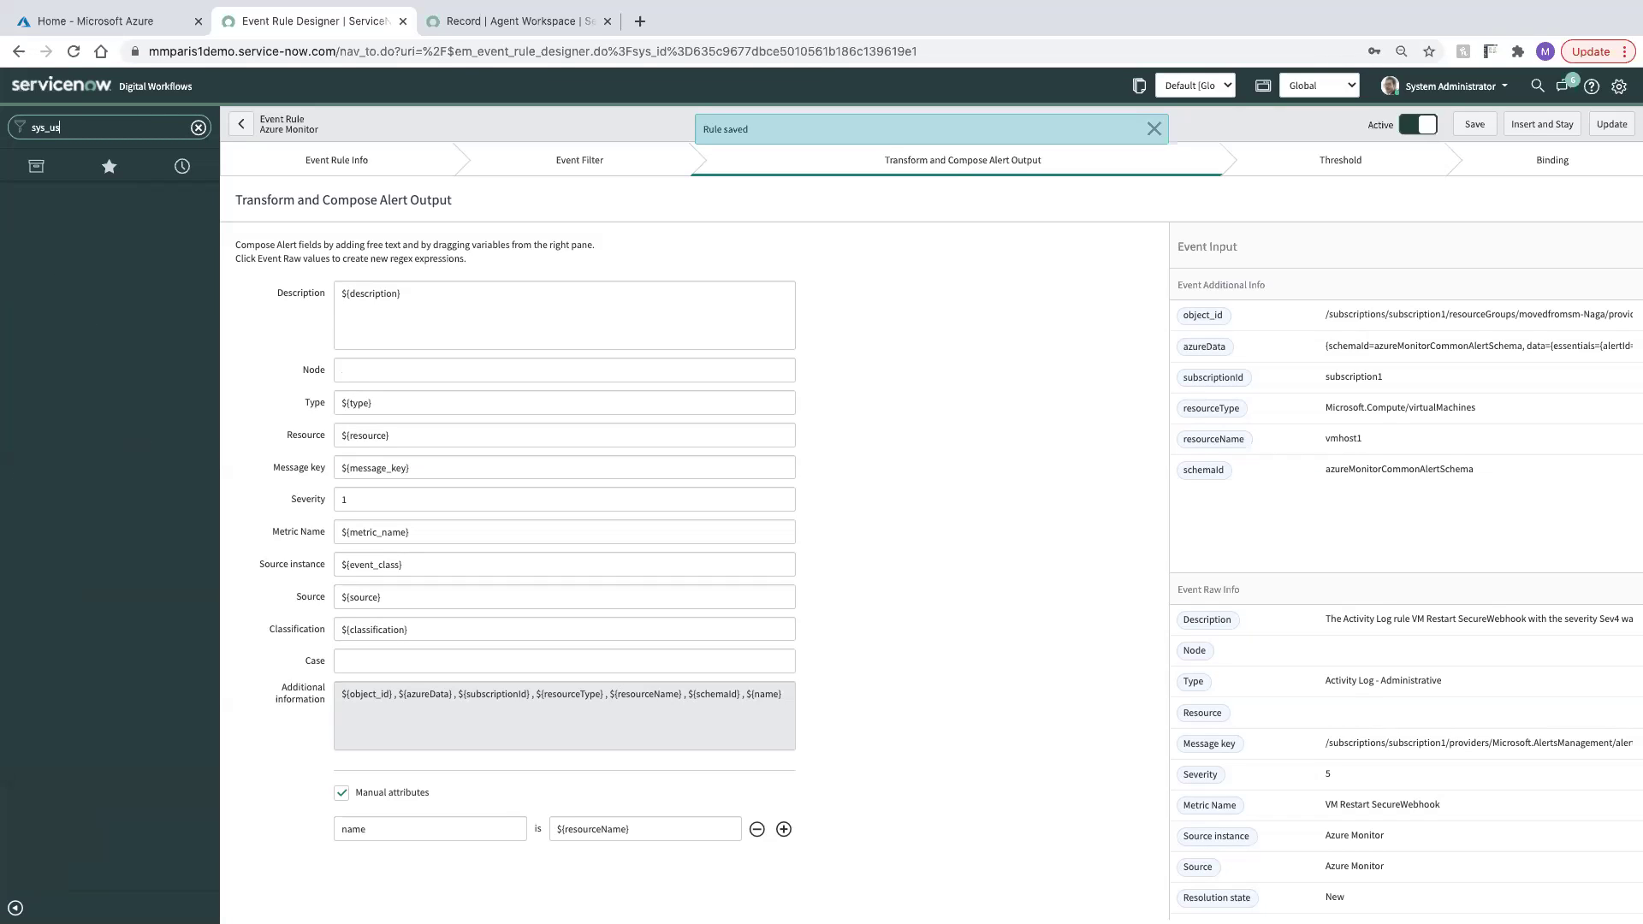
{"action": "type", "text": "ys_uyserer.do"}
{"action": "key", "text": "super+a"}
{"action": "key", "text": "BackSpace"}
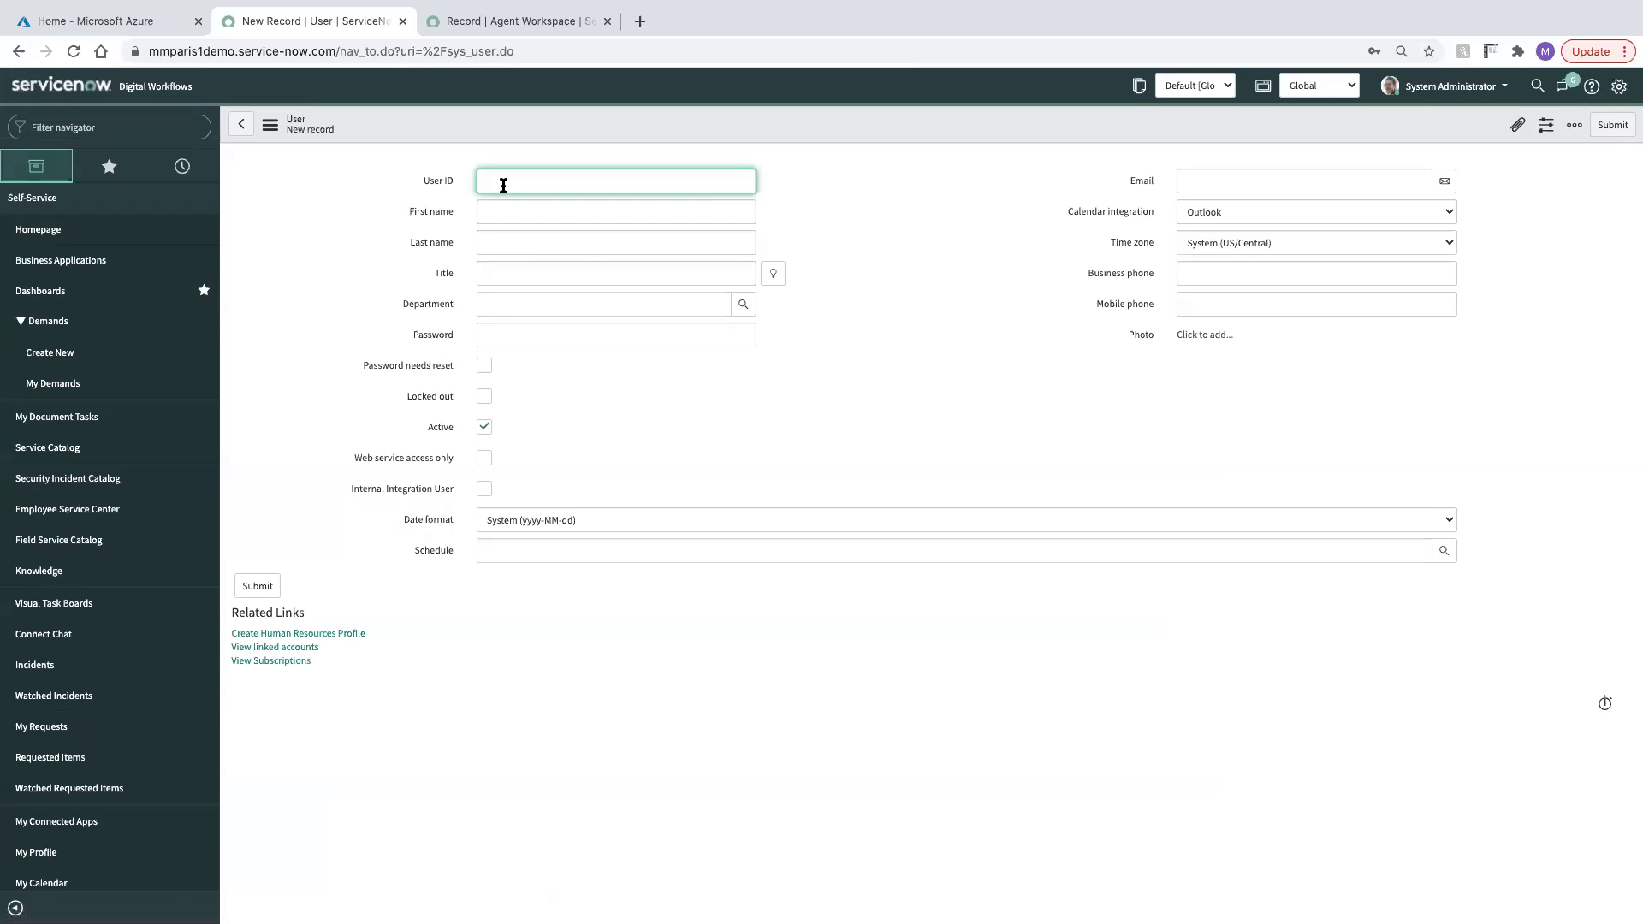
Create user 'azuremonitor events' (Azure Monitor Events) with a password and save it
{"action": "left_click", "coordinate": [504, 183]}
{"action": "type", "text": "azure"}
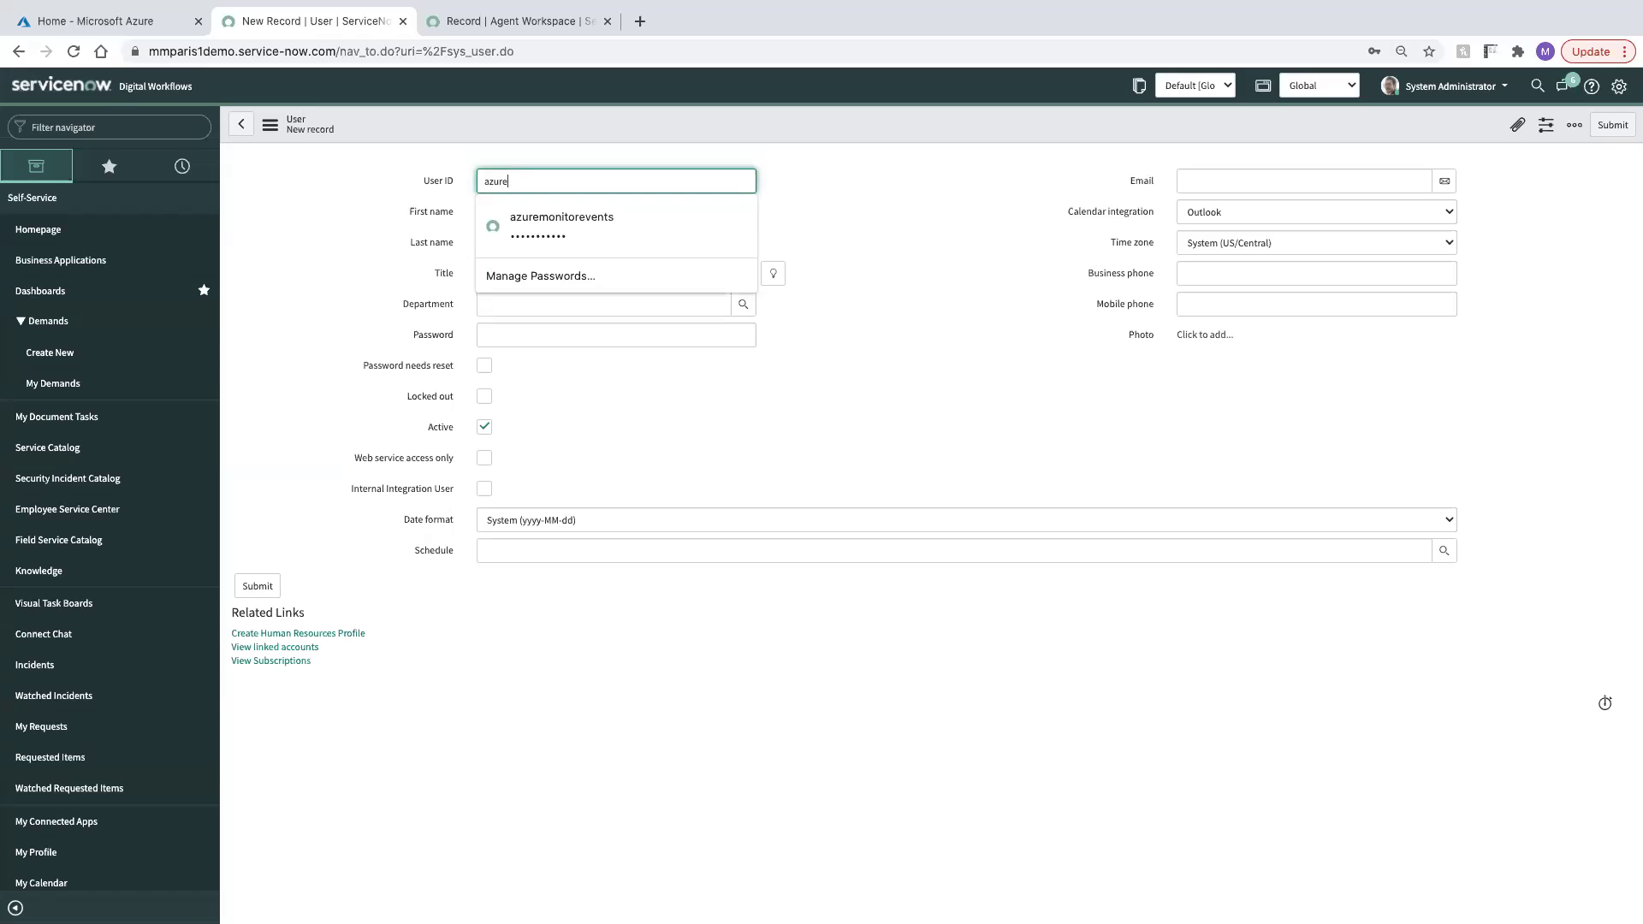
{"action": "type", "text": "monitor events"}
{"action": "key", "text": "Tab"}
{"action": "type", "text": "Azure Monitor"}
{"action": "key", "text": "Tab"}
{"action": "type", "text": "Events"}
{"action": "key", "text": "Tab"}
{"action": "key", "text": "Tab"}
{"action": "key", "text": "Tab"}
{"action": "type", "text": "••••••••"}
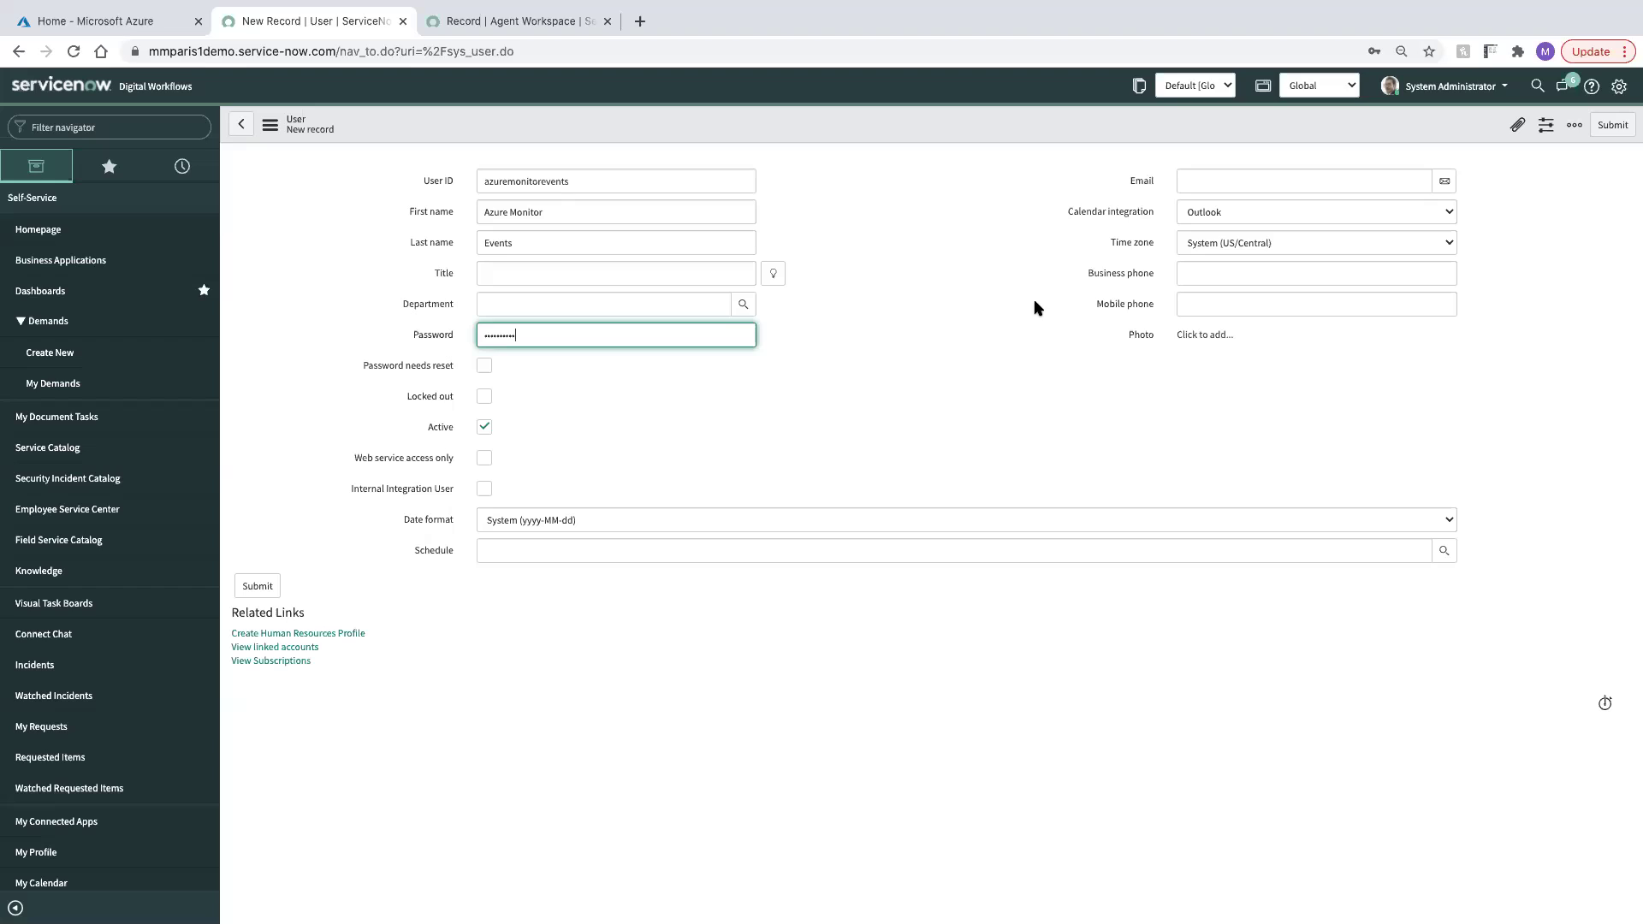
{"action": "key", "text": "ctrl+a"}
{"action": "type", "text": "••••••"}
{"action": "right_click", "coordinate": [1079, 140]}
{"action": "left_click", "coordinate": [1098, 149]}
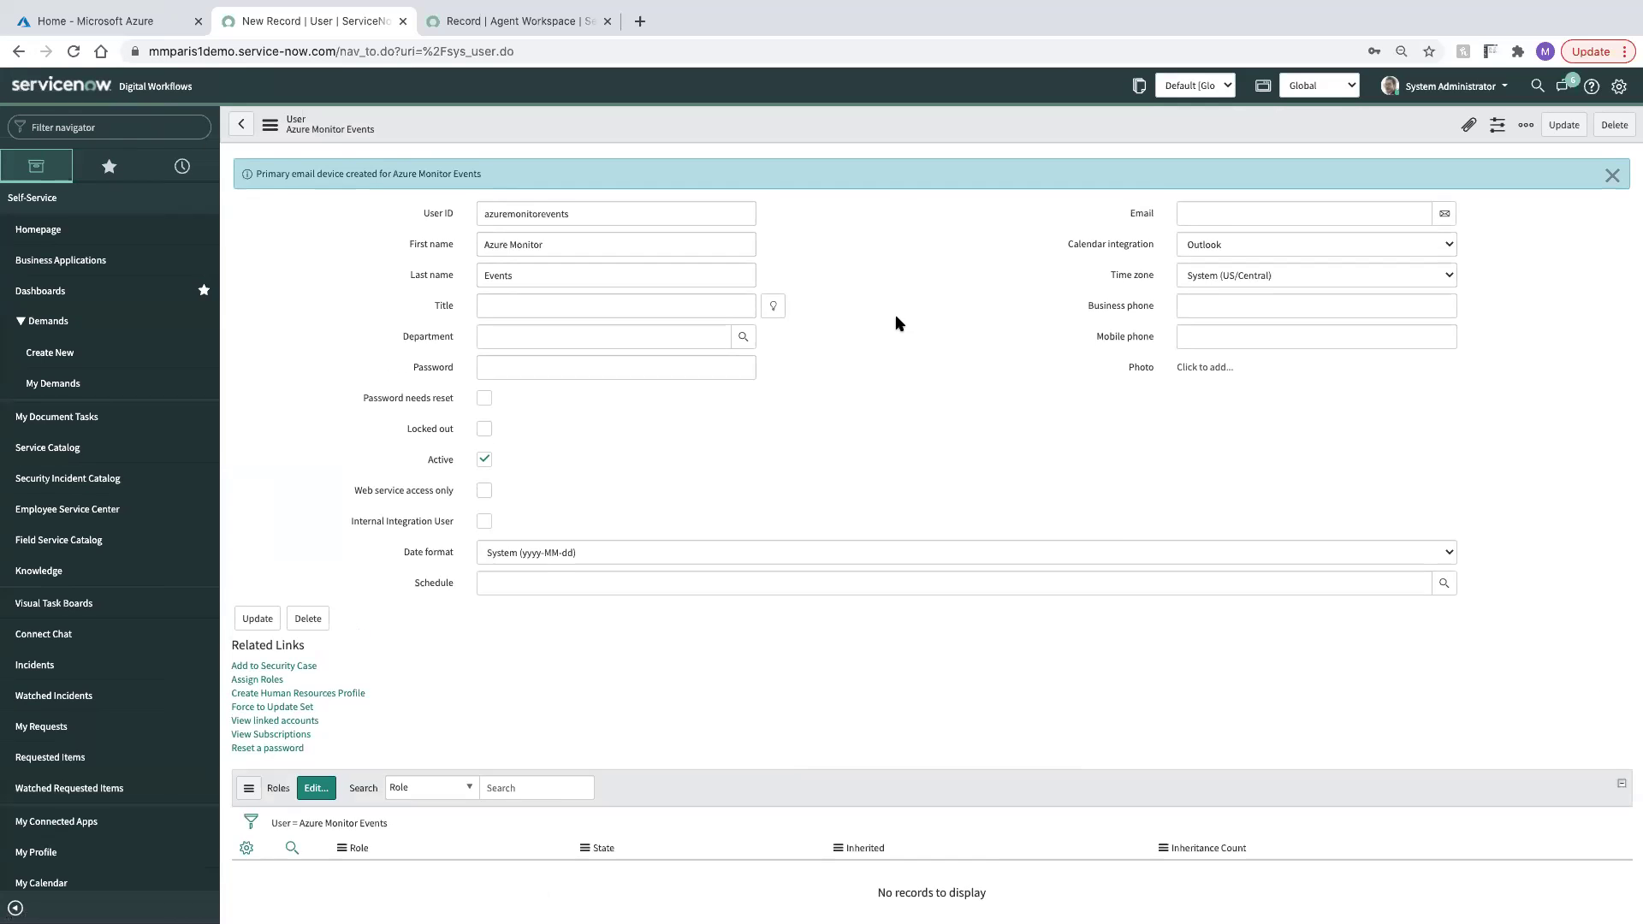
Assign the evt_mgmt_integration role to the user and save
{"action": "left_click", "coordinate": [308, 759]}
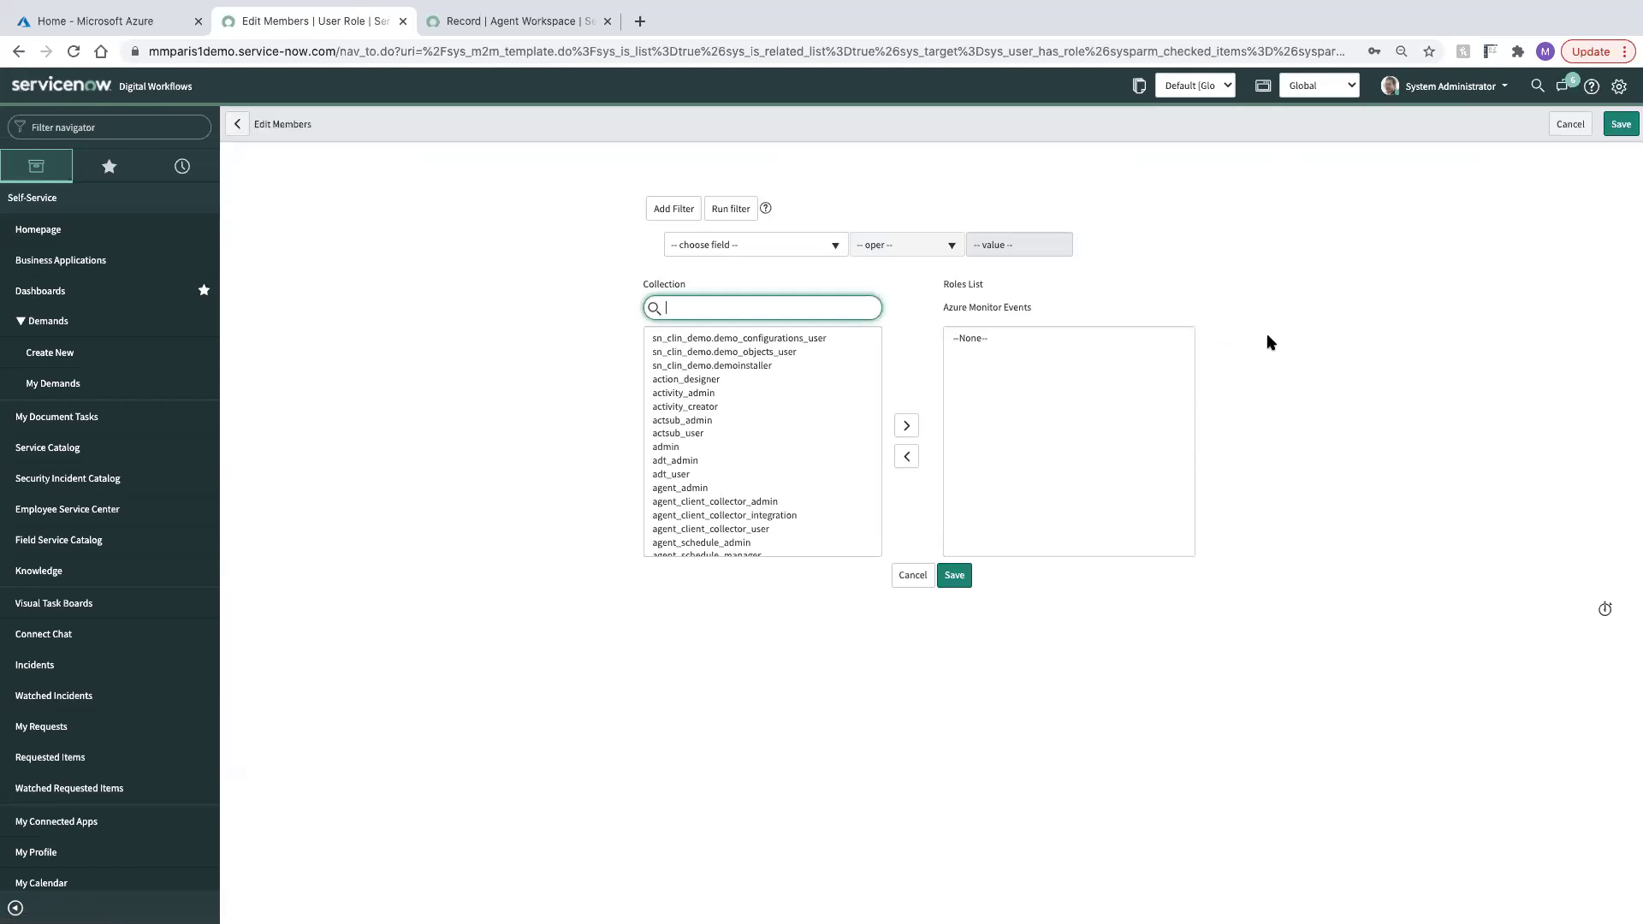
{"action": "type", "text": "evt"}
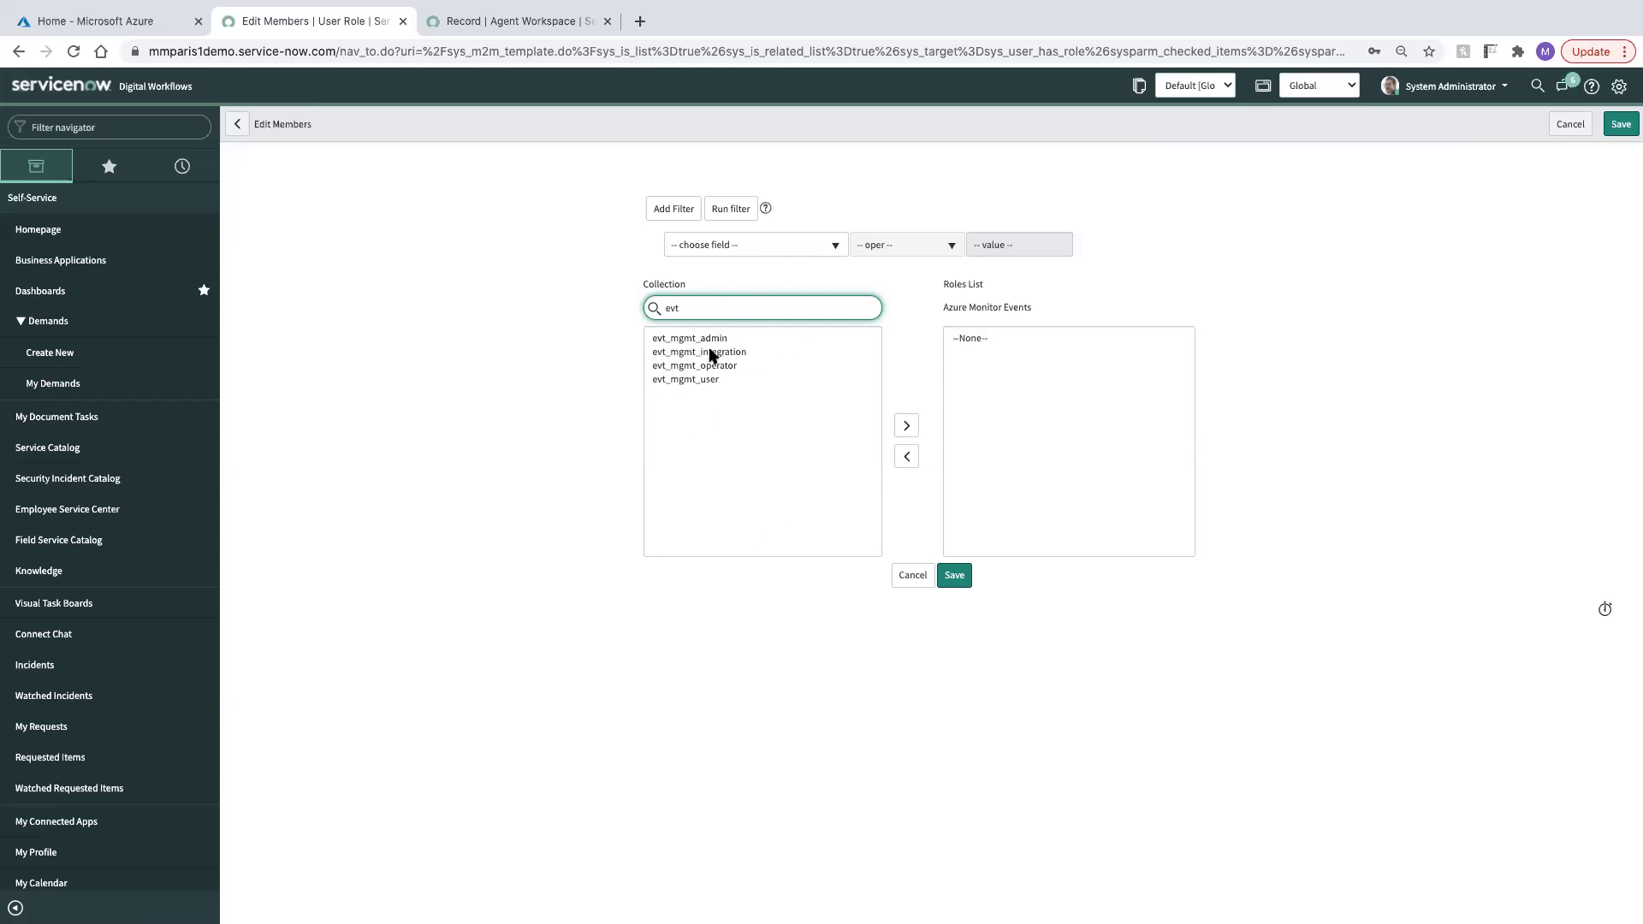
{"action": "double_click", "coordinate": [711, 353]}
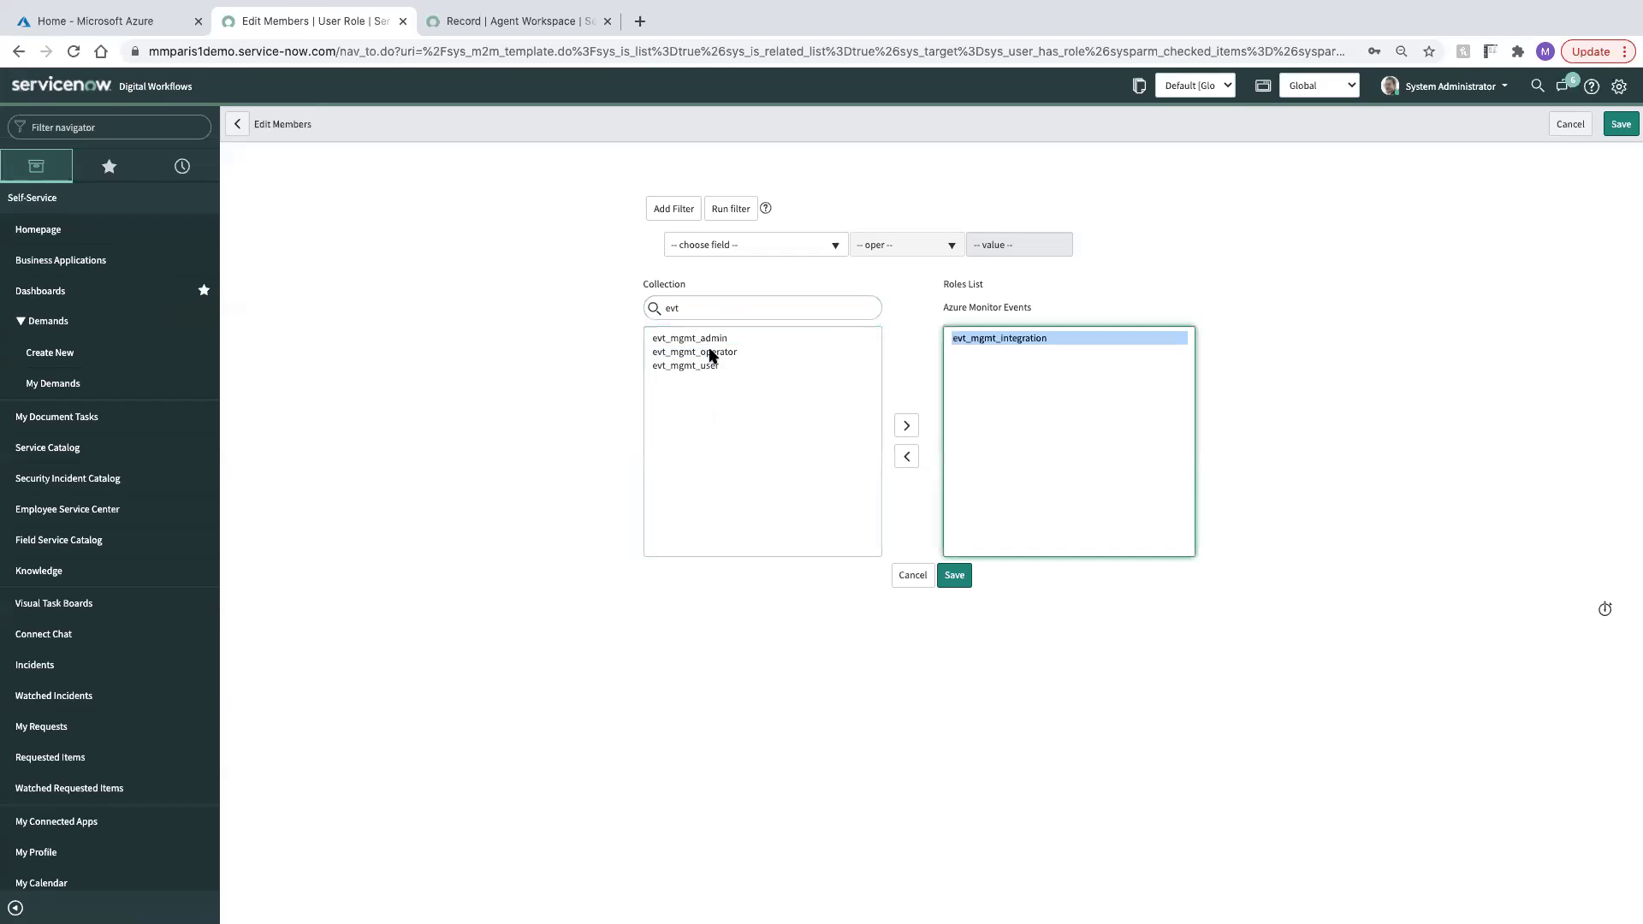
{"action": "left_click", "coordinate": [957, 577]}
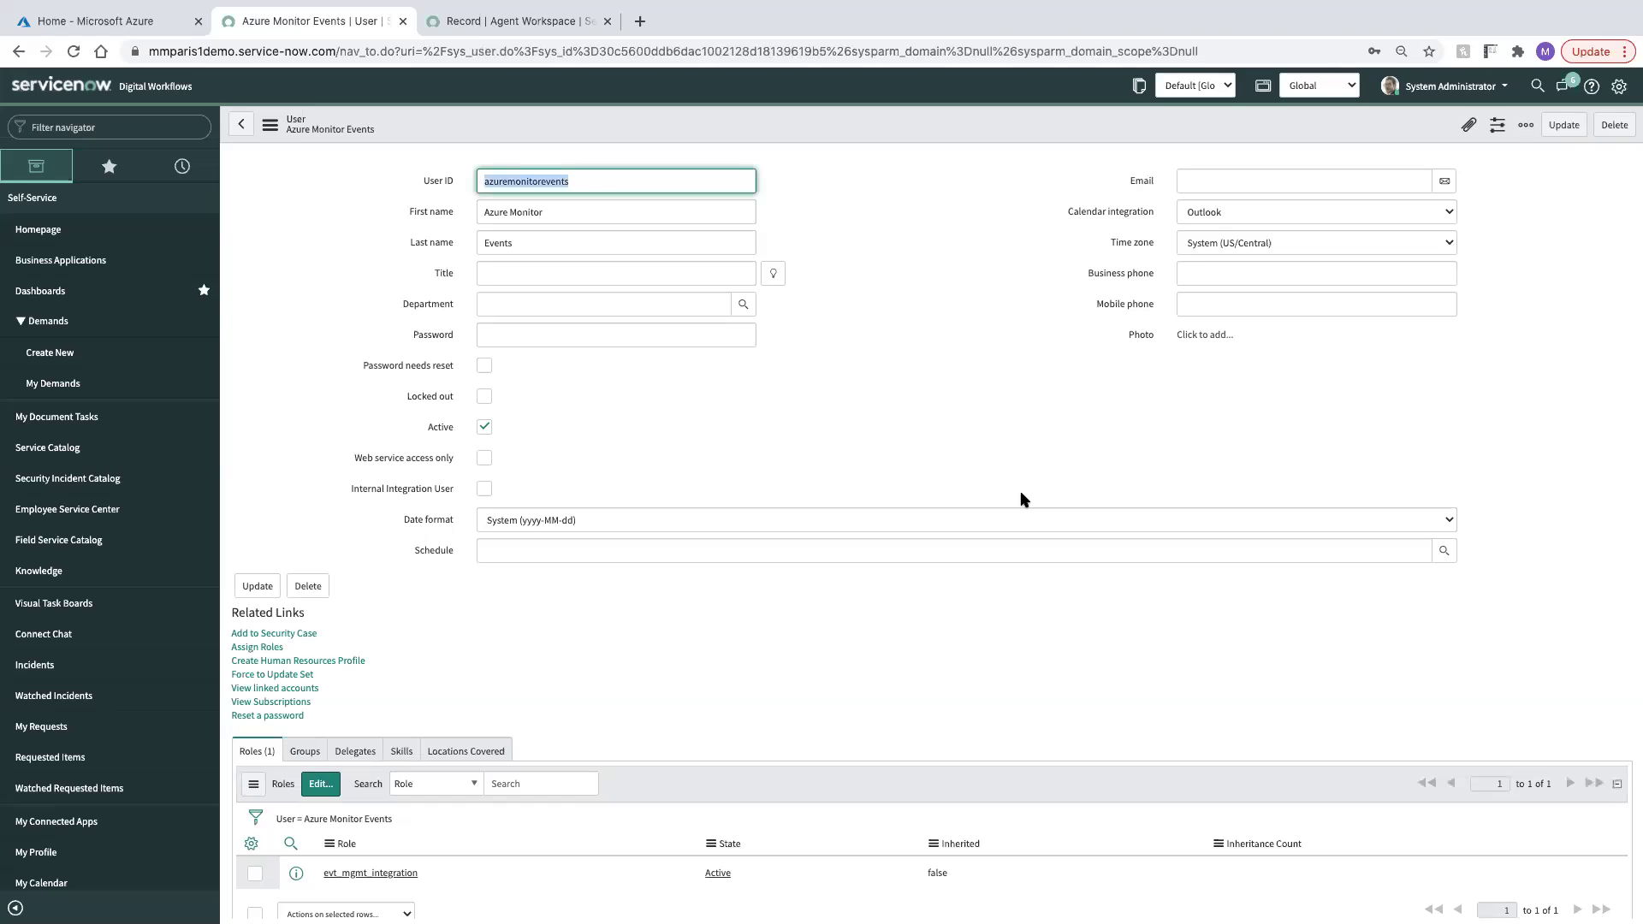
{"action": "scroll", "coordinate": [1317, 301], "scroll_direction": "down", "scroll_amount": 1}
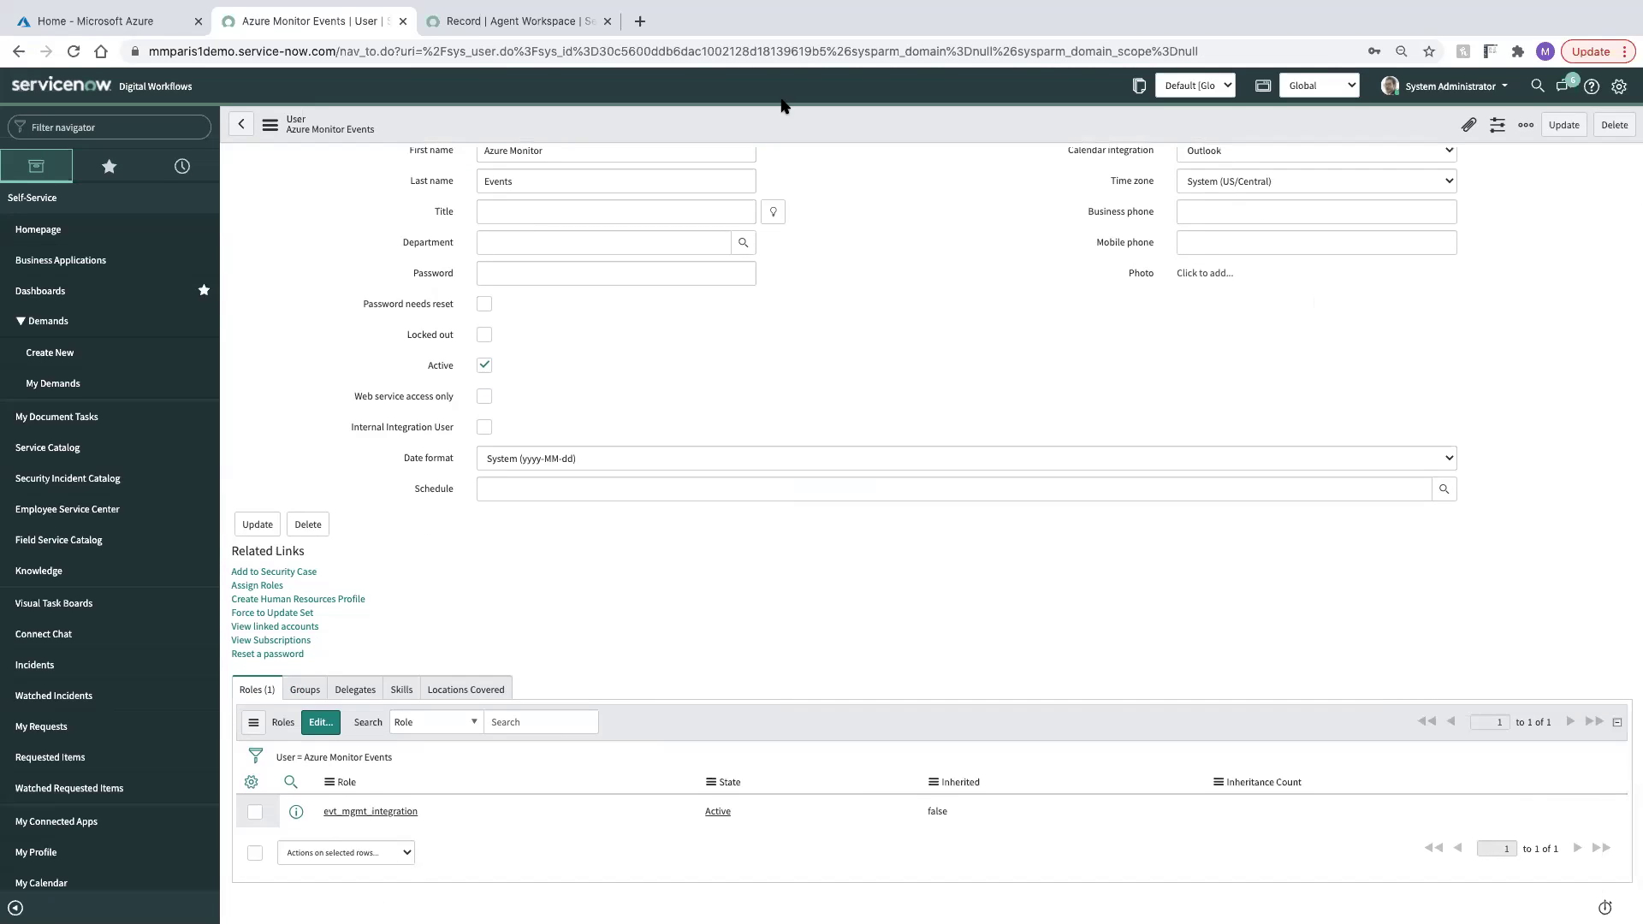
Go through Monitor > Alerts > Manage alert rules > Manage actions and add an action group
{"action": "left_click", "coordinate": [163, 17]}
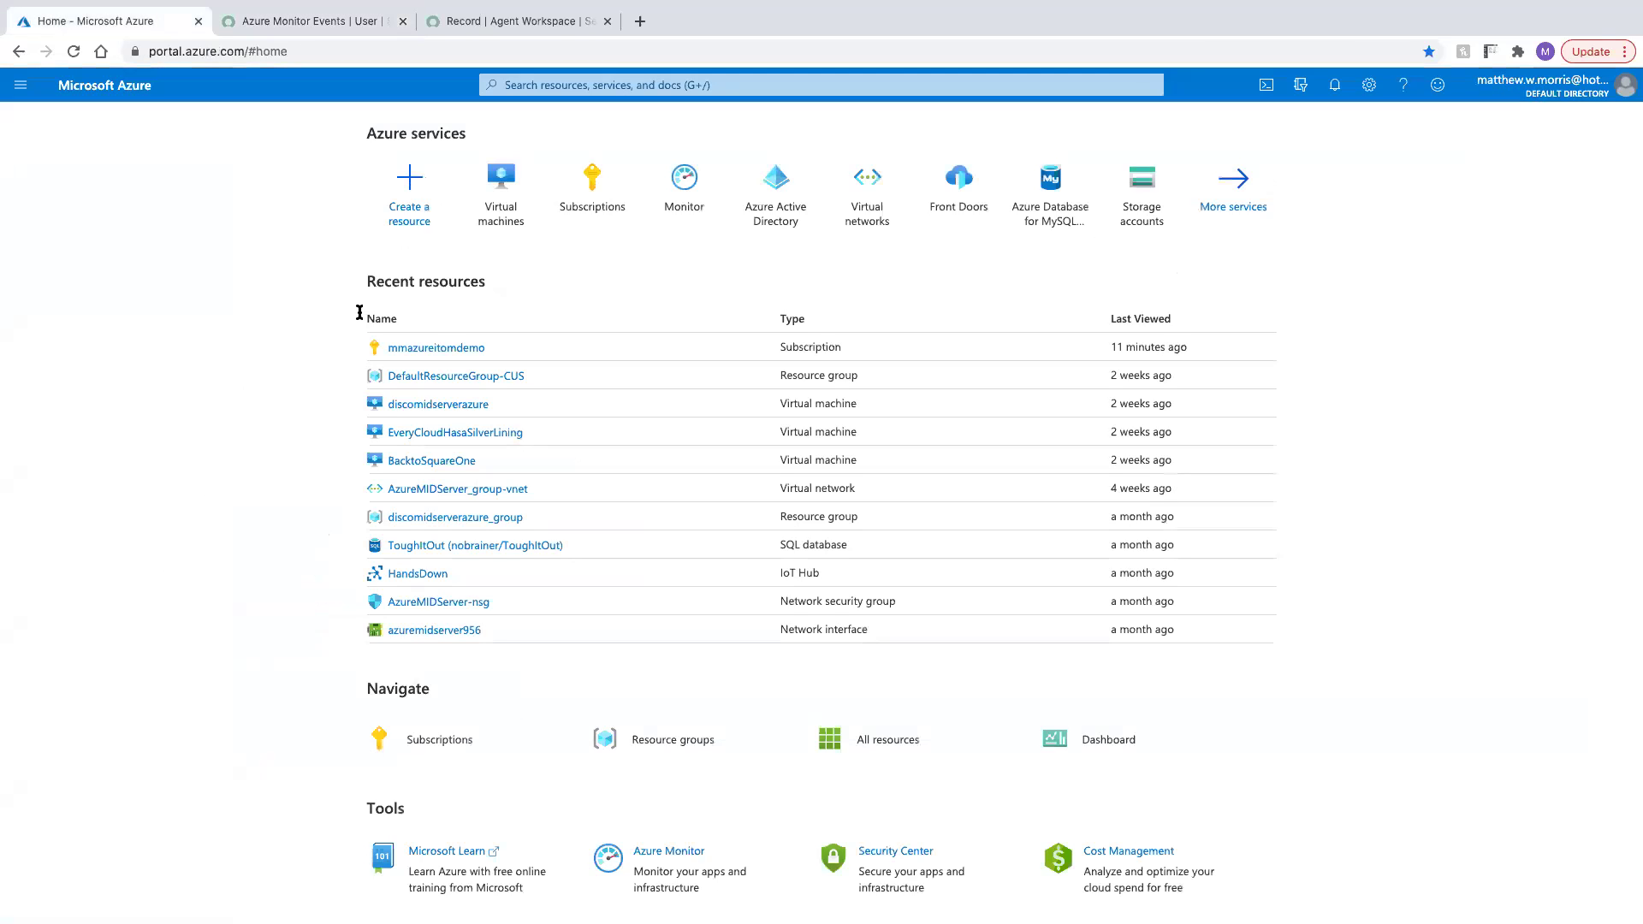
{"action": "left_click", "coordinate": [675, 184]}
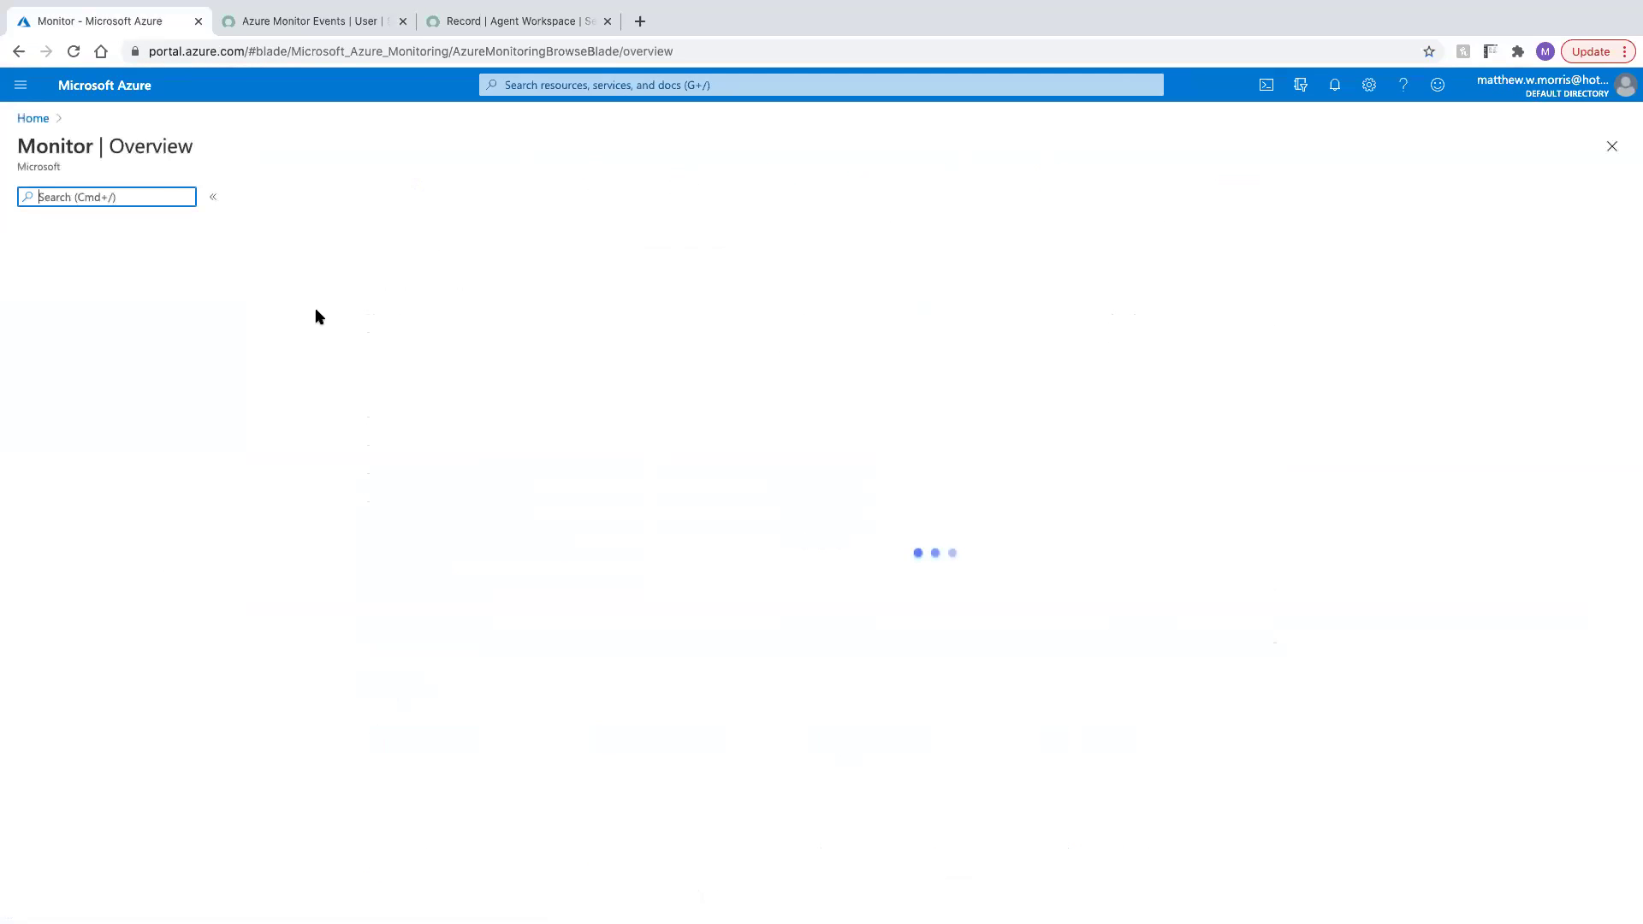
{"action": "left_click", "coordinate": [62, 288]}
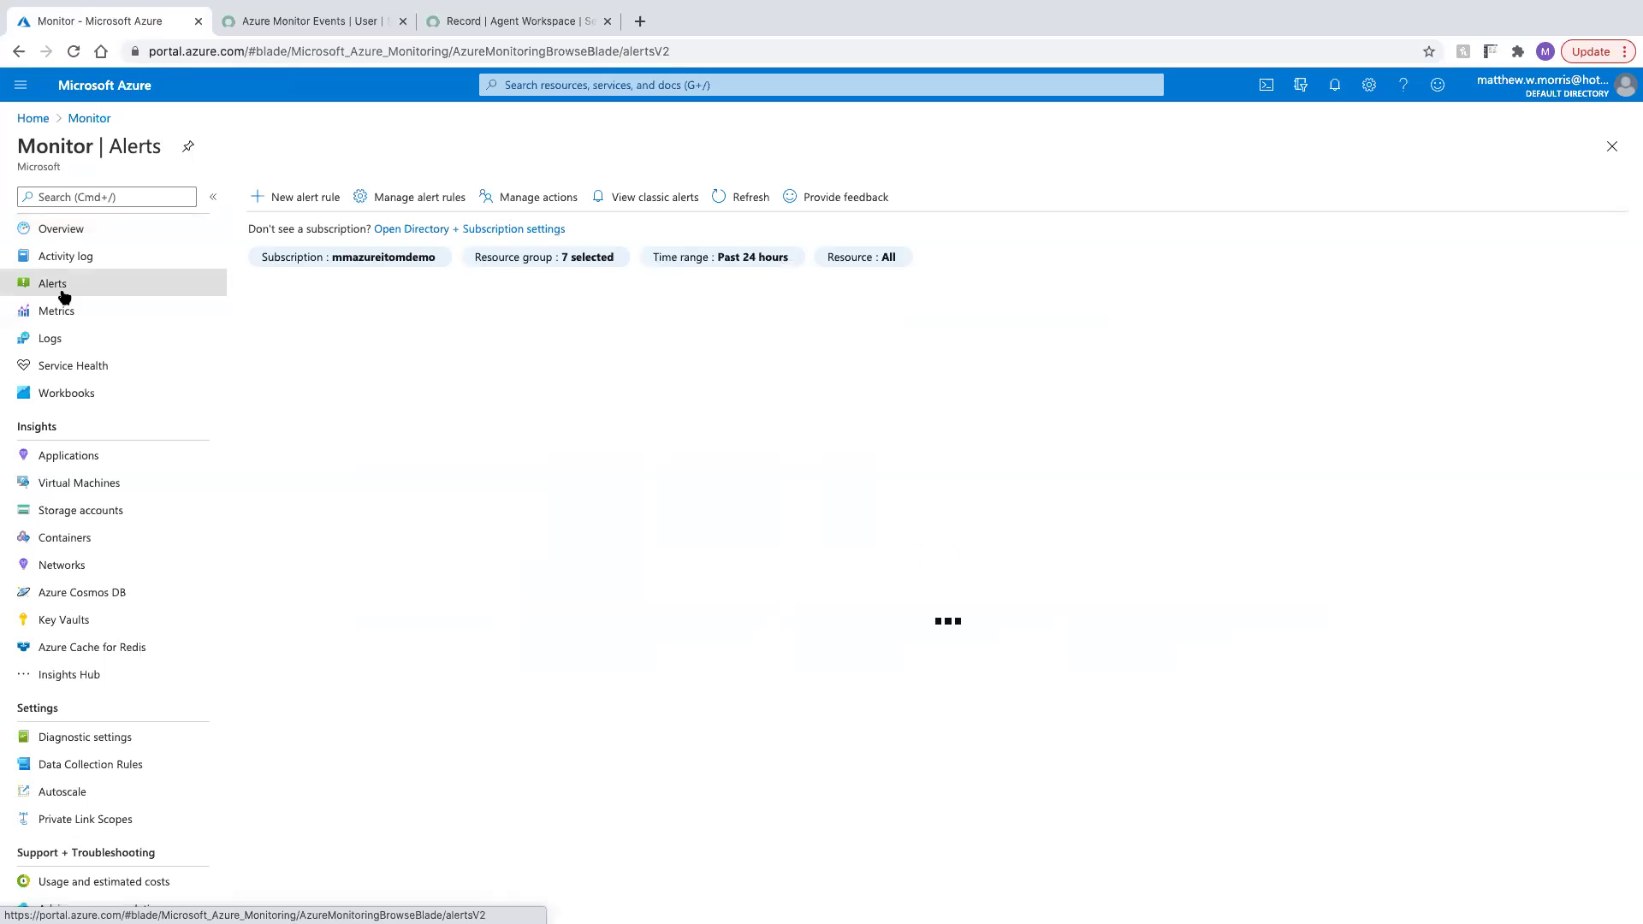
{"action": "left_click", "coordinate": [410, 198]}
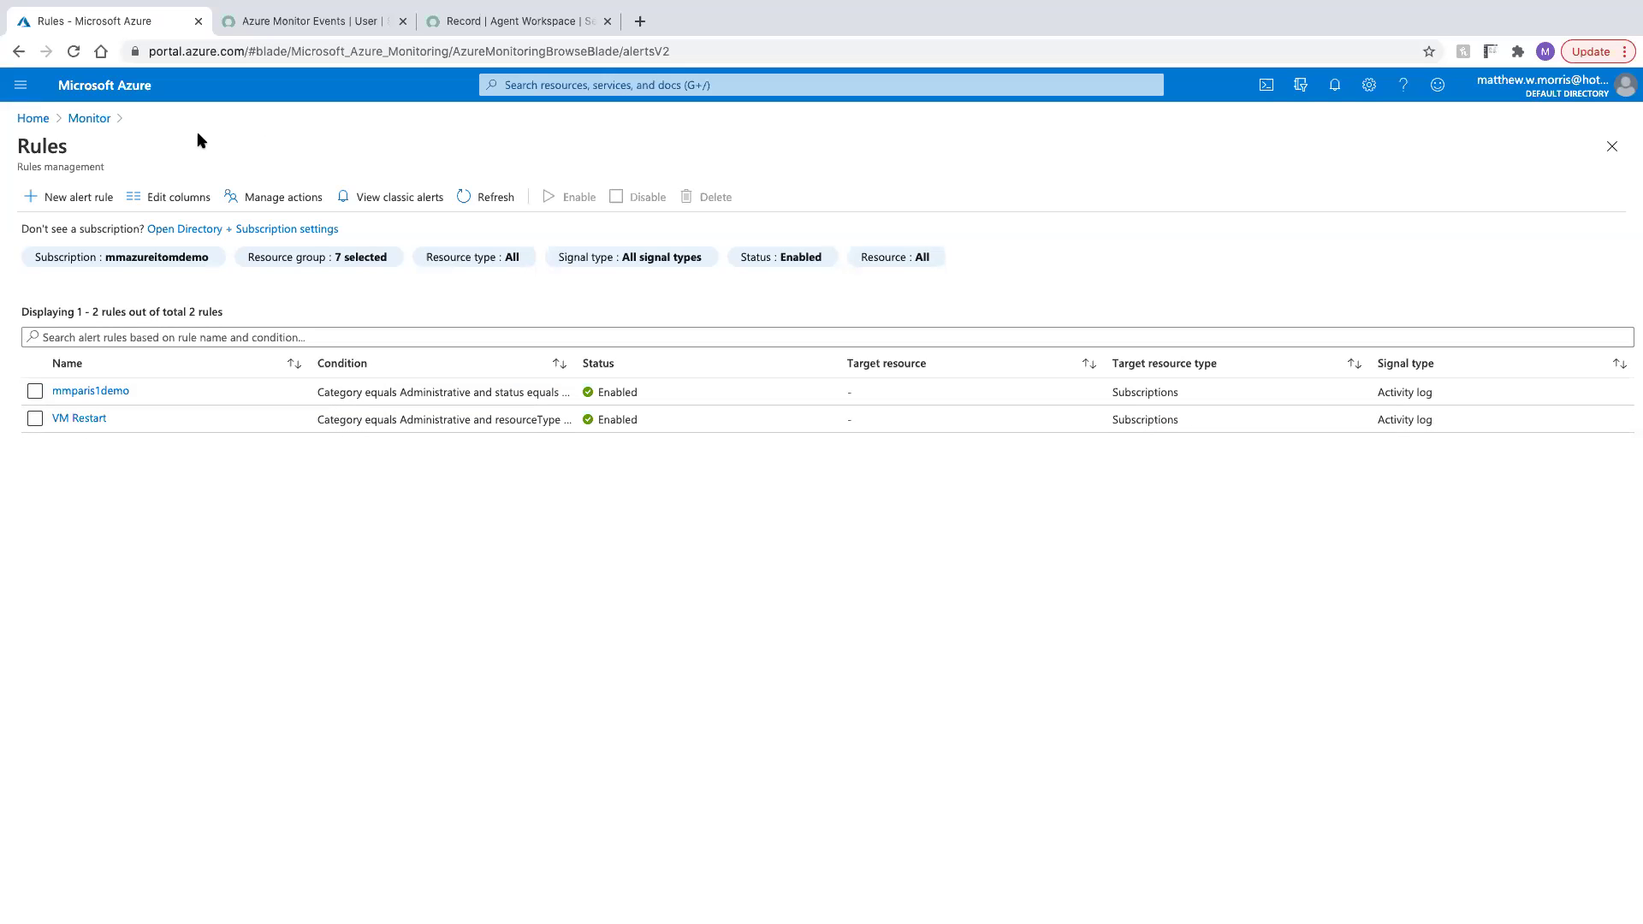
{"action": "left_click", "coordinate": [289, 200]}
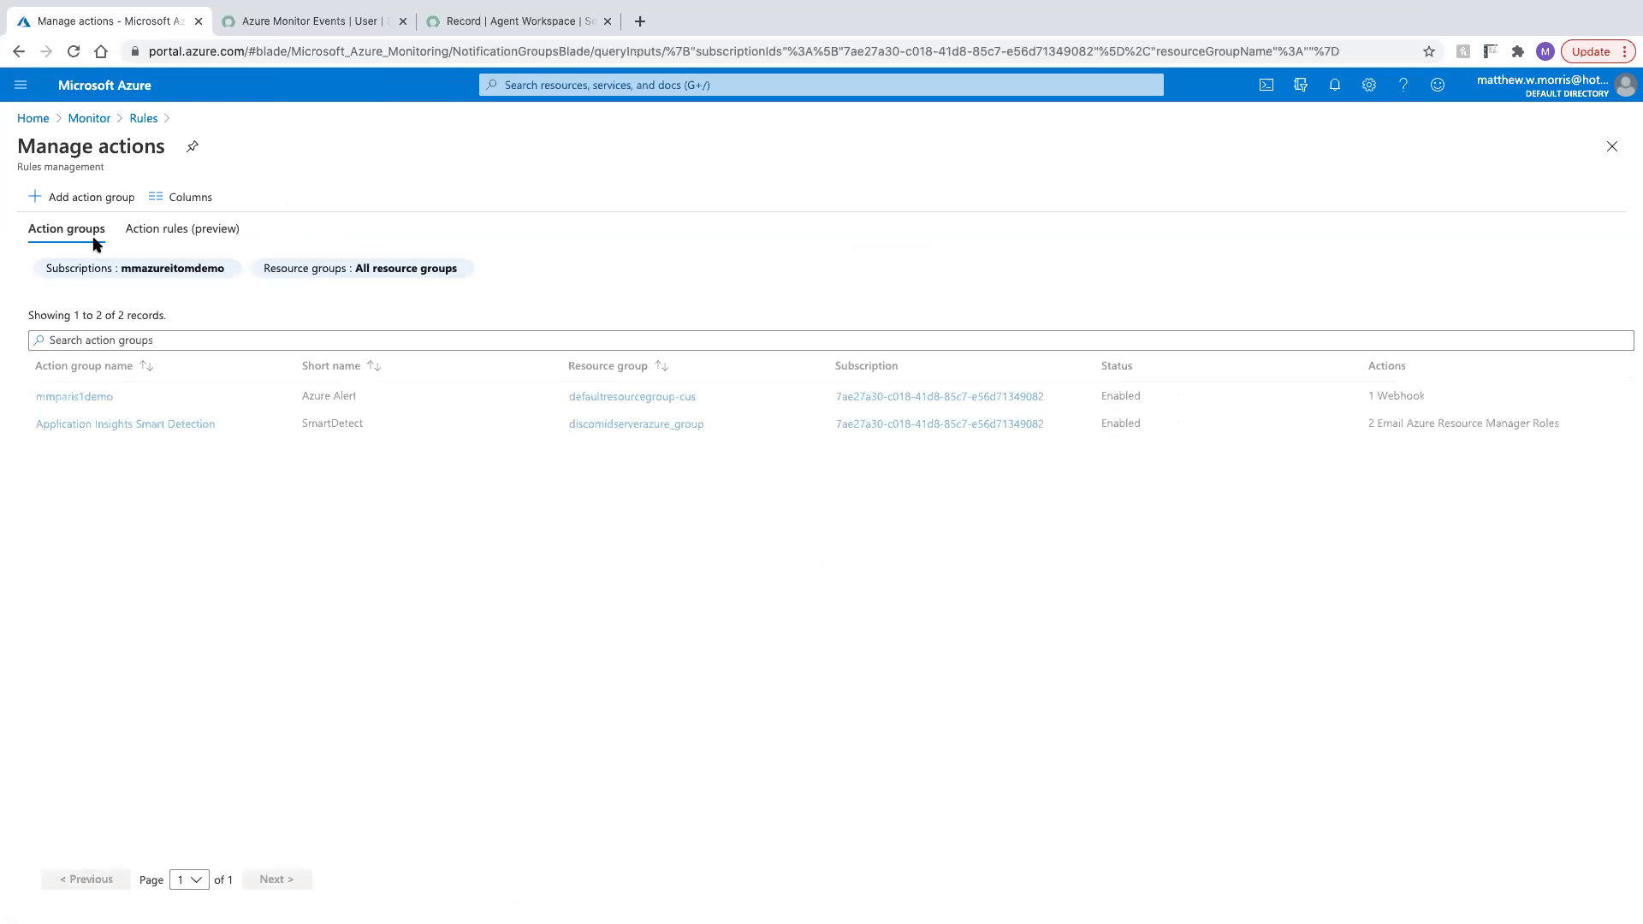
{"action": "left_click", "coordinate": [76, 197]}
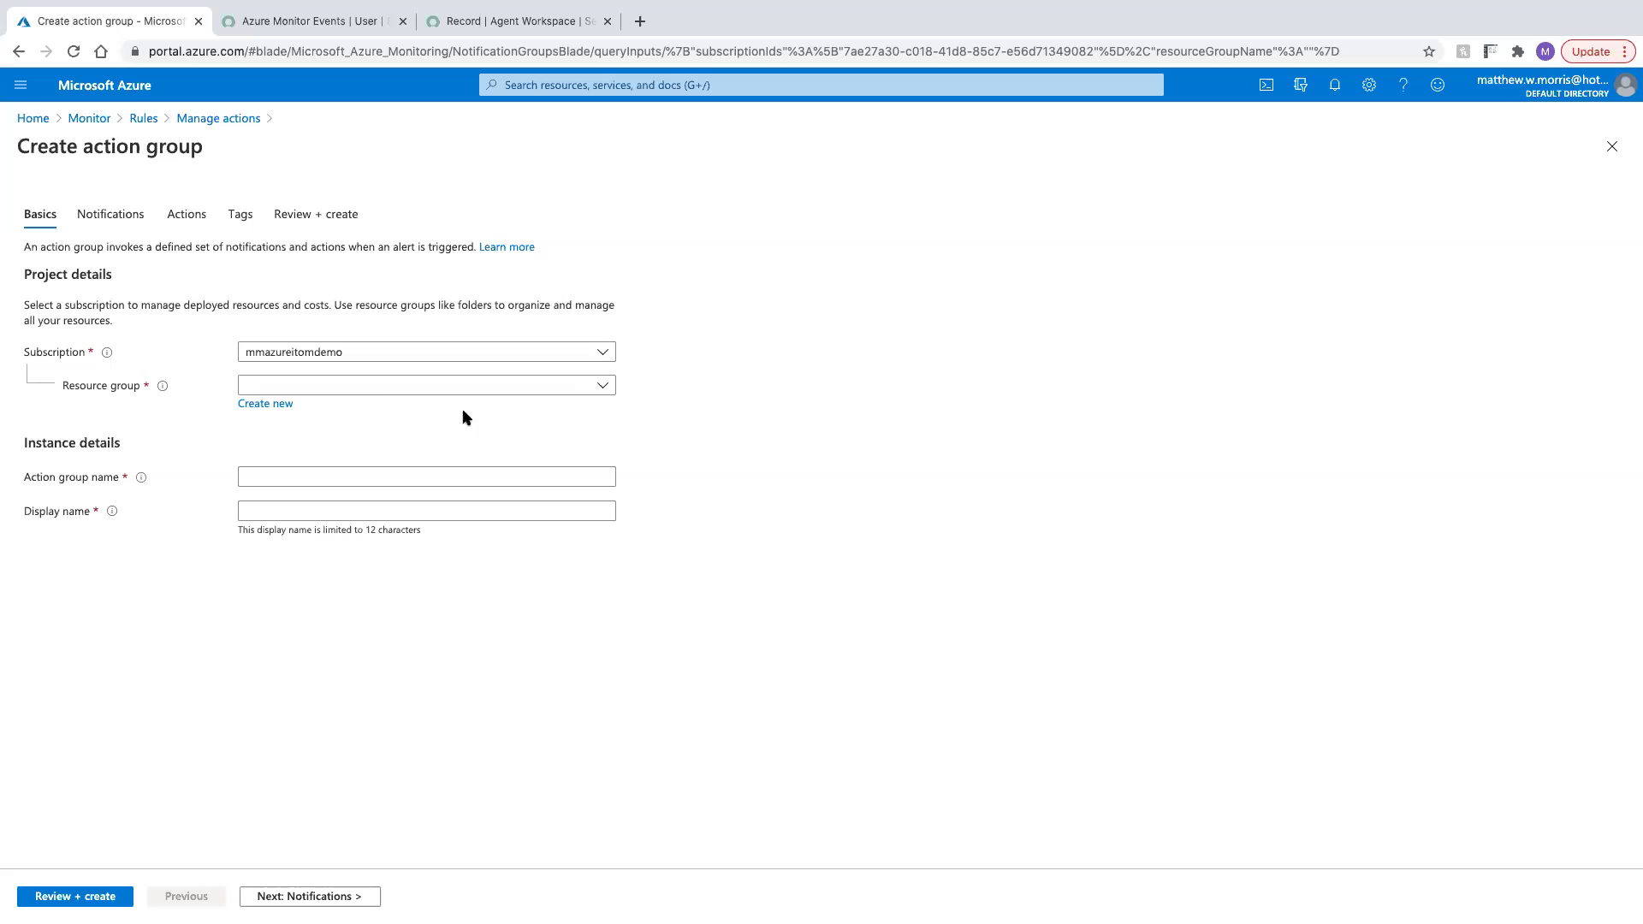
Put the action group in DefaultResourceGroup-CUS, name it azure2snevents, and advance to Actions
{"action": "left_click", "coordinate": [359, 385]}
{"action": "left_click", "coordinate": [321, 526]}
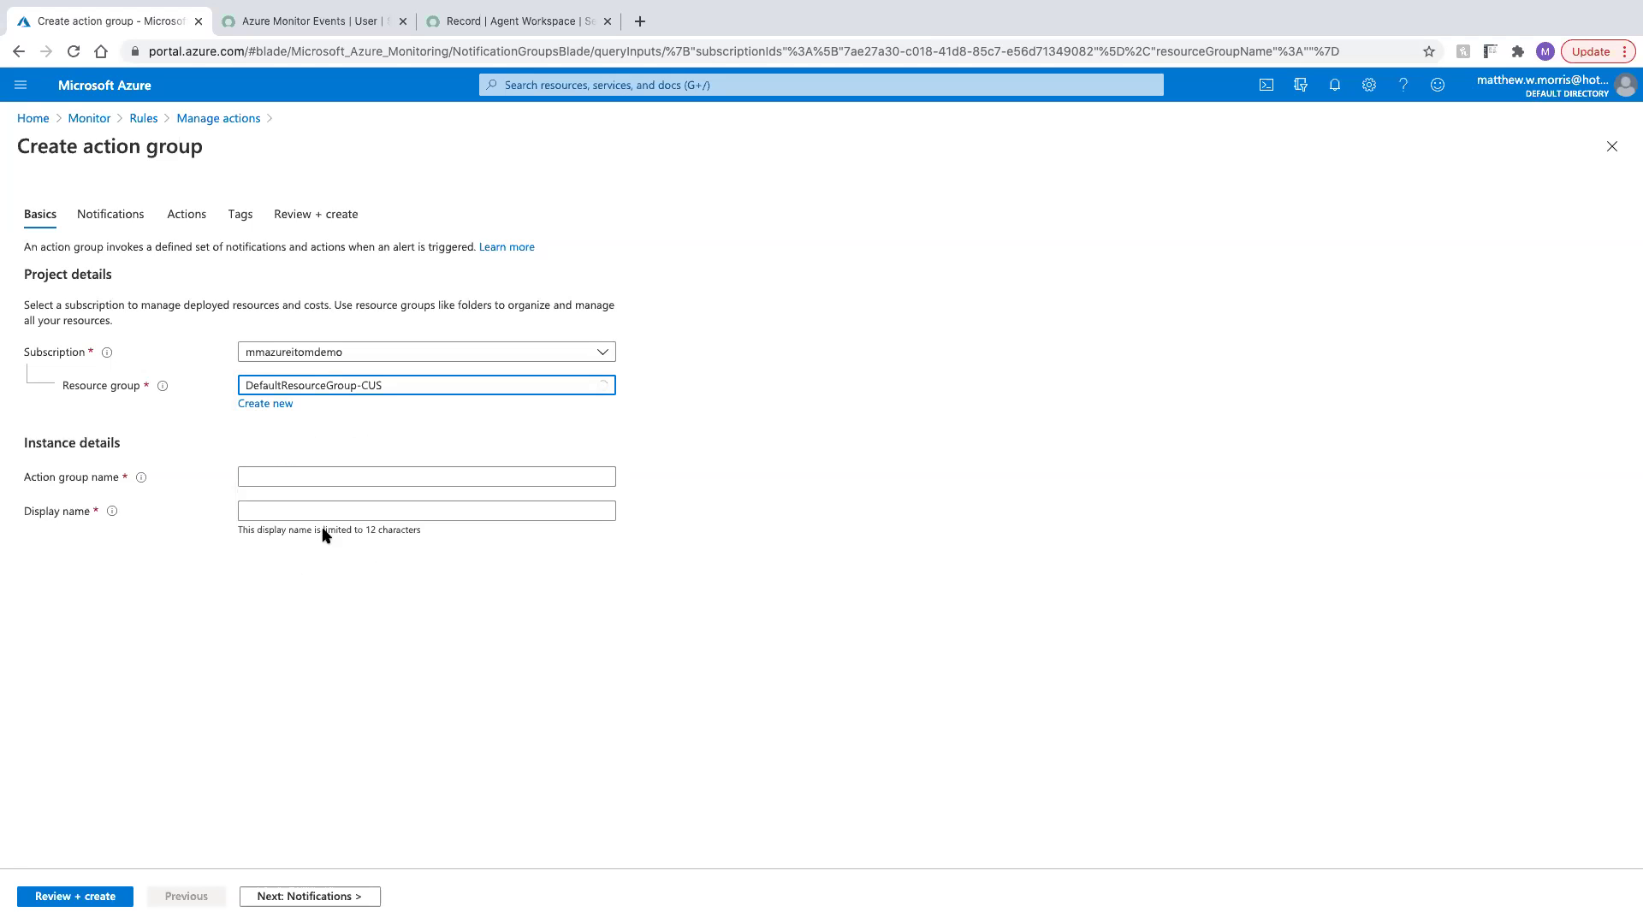
{"action": "left_click", "coordinate": [269, 470]}
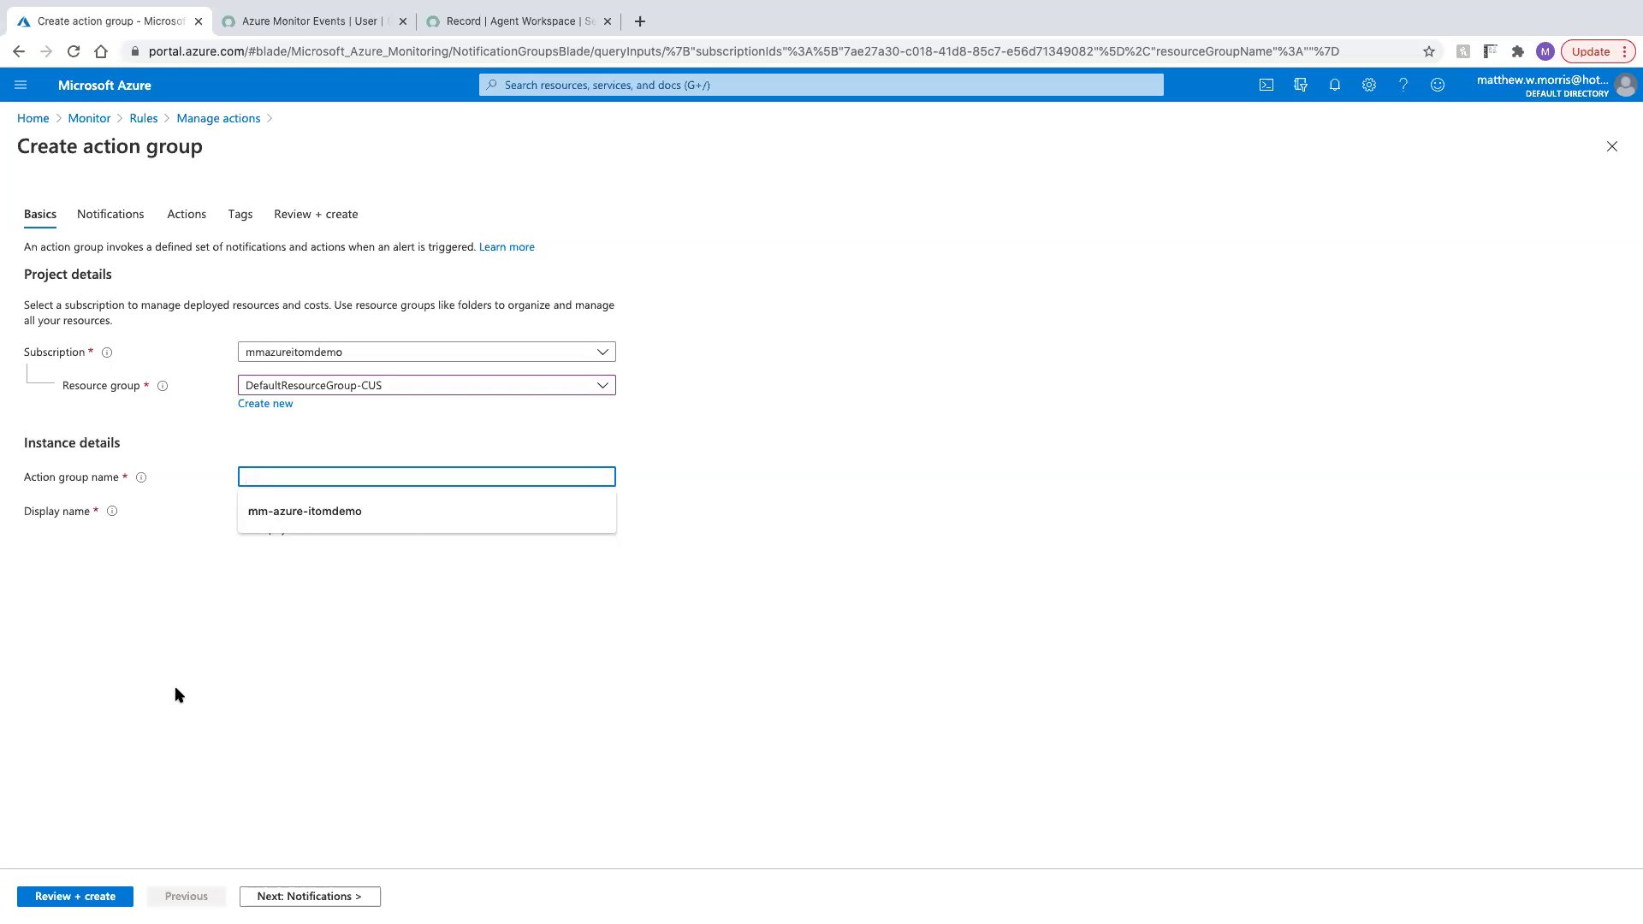
{"action": "type", "text": "az"}
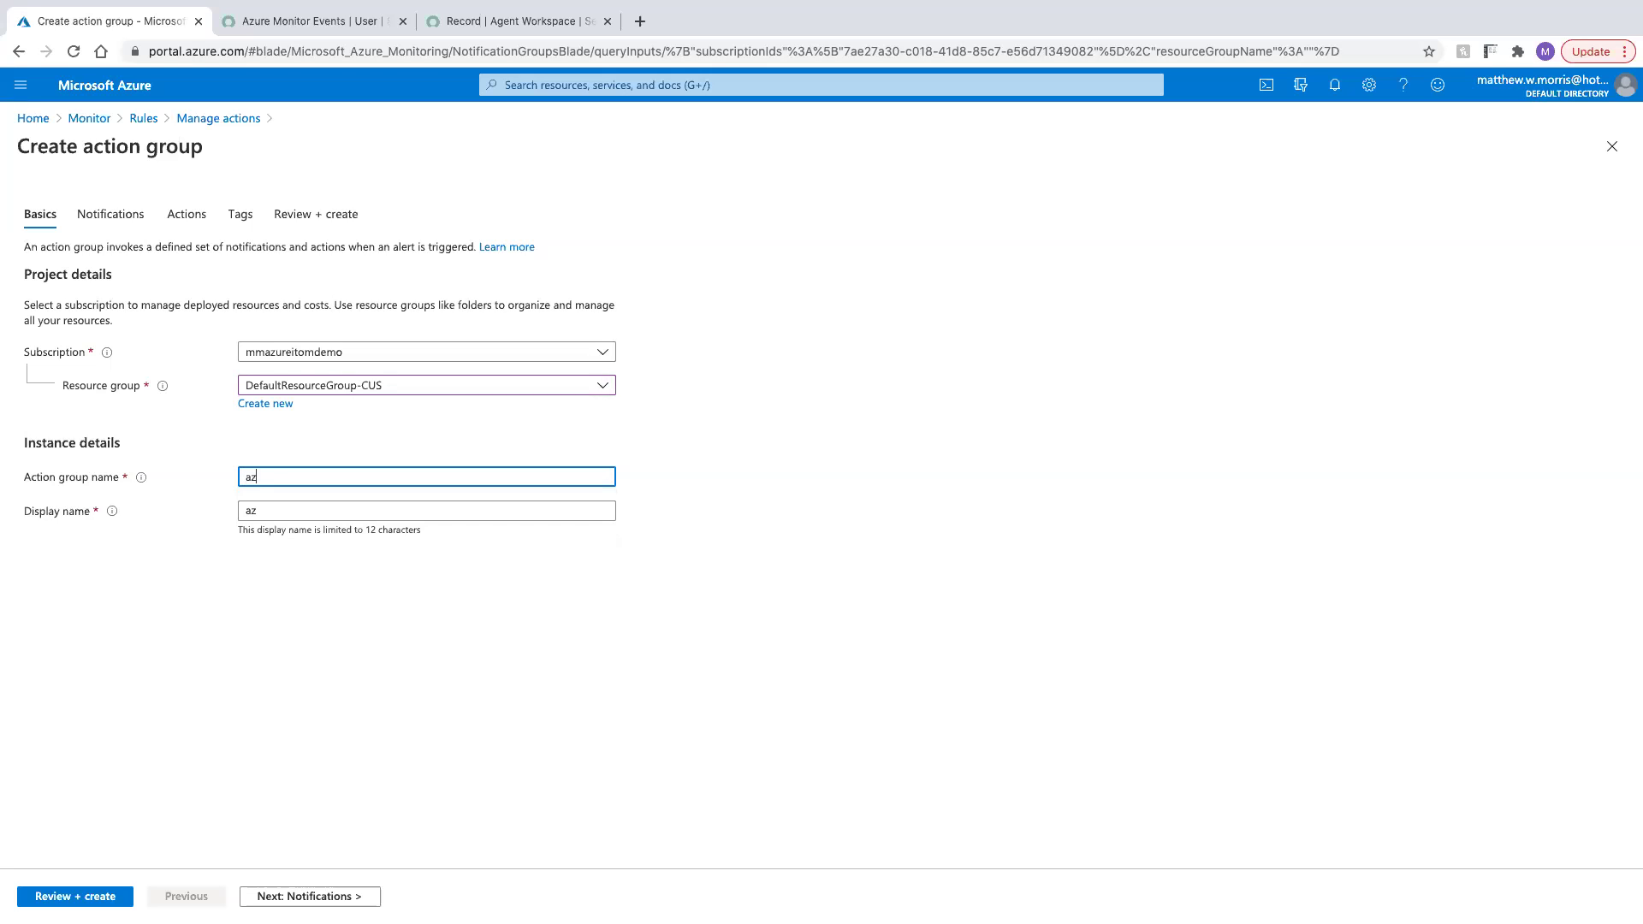
{"action": "type", "text": "ure2snevents"}
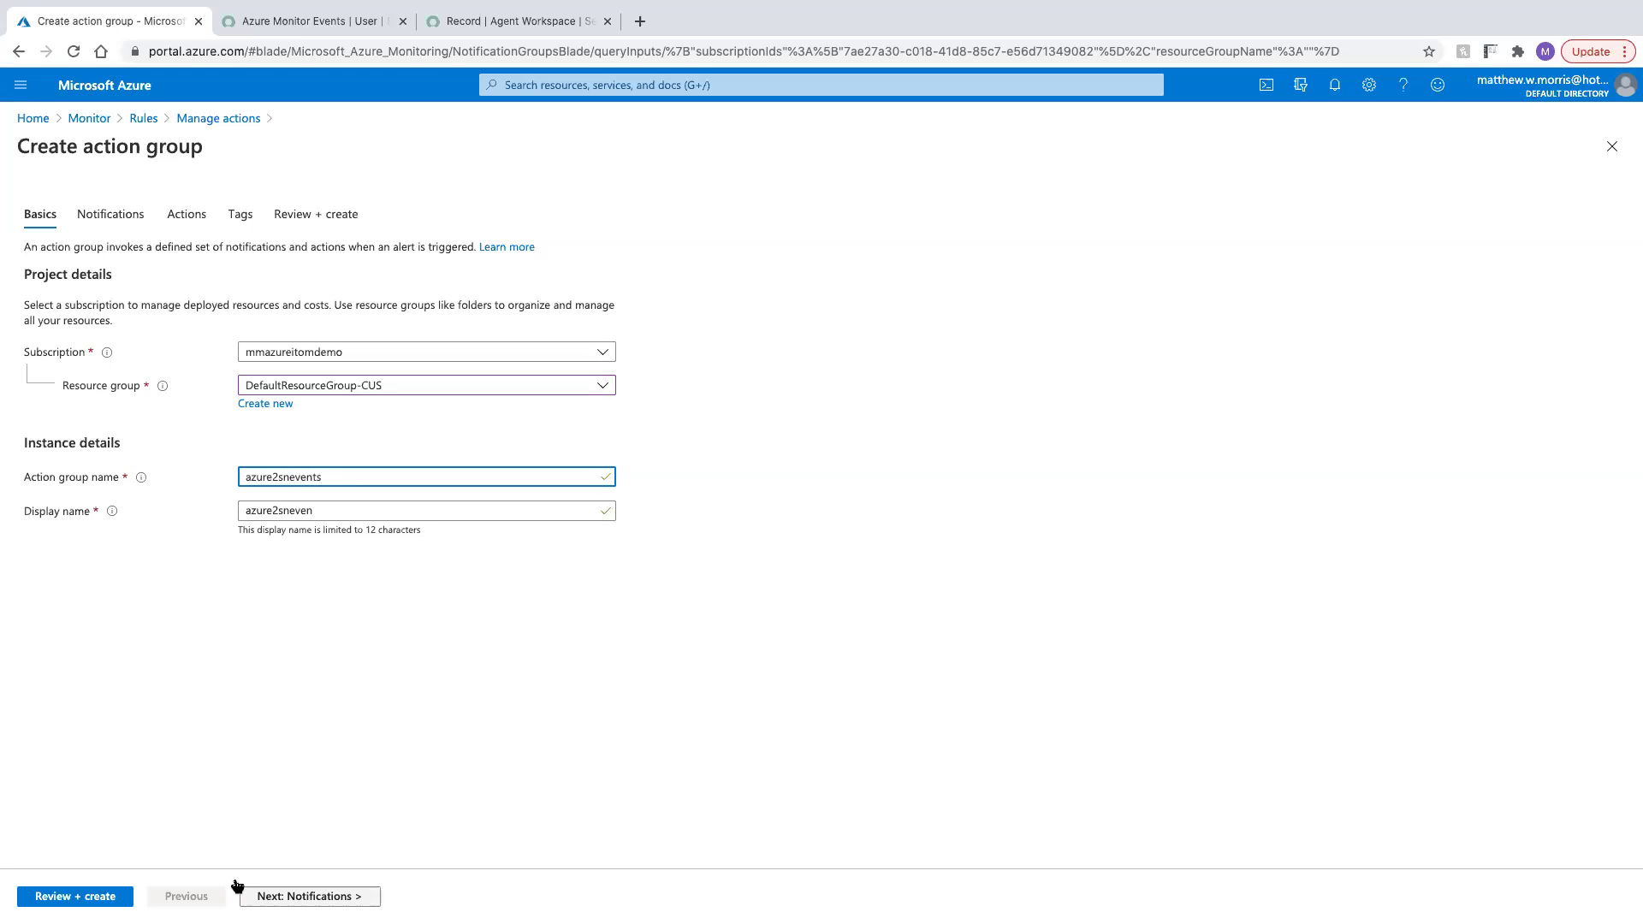
{"action": "left_click", "coordinate": [257, 894]}
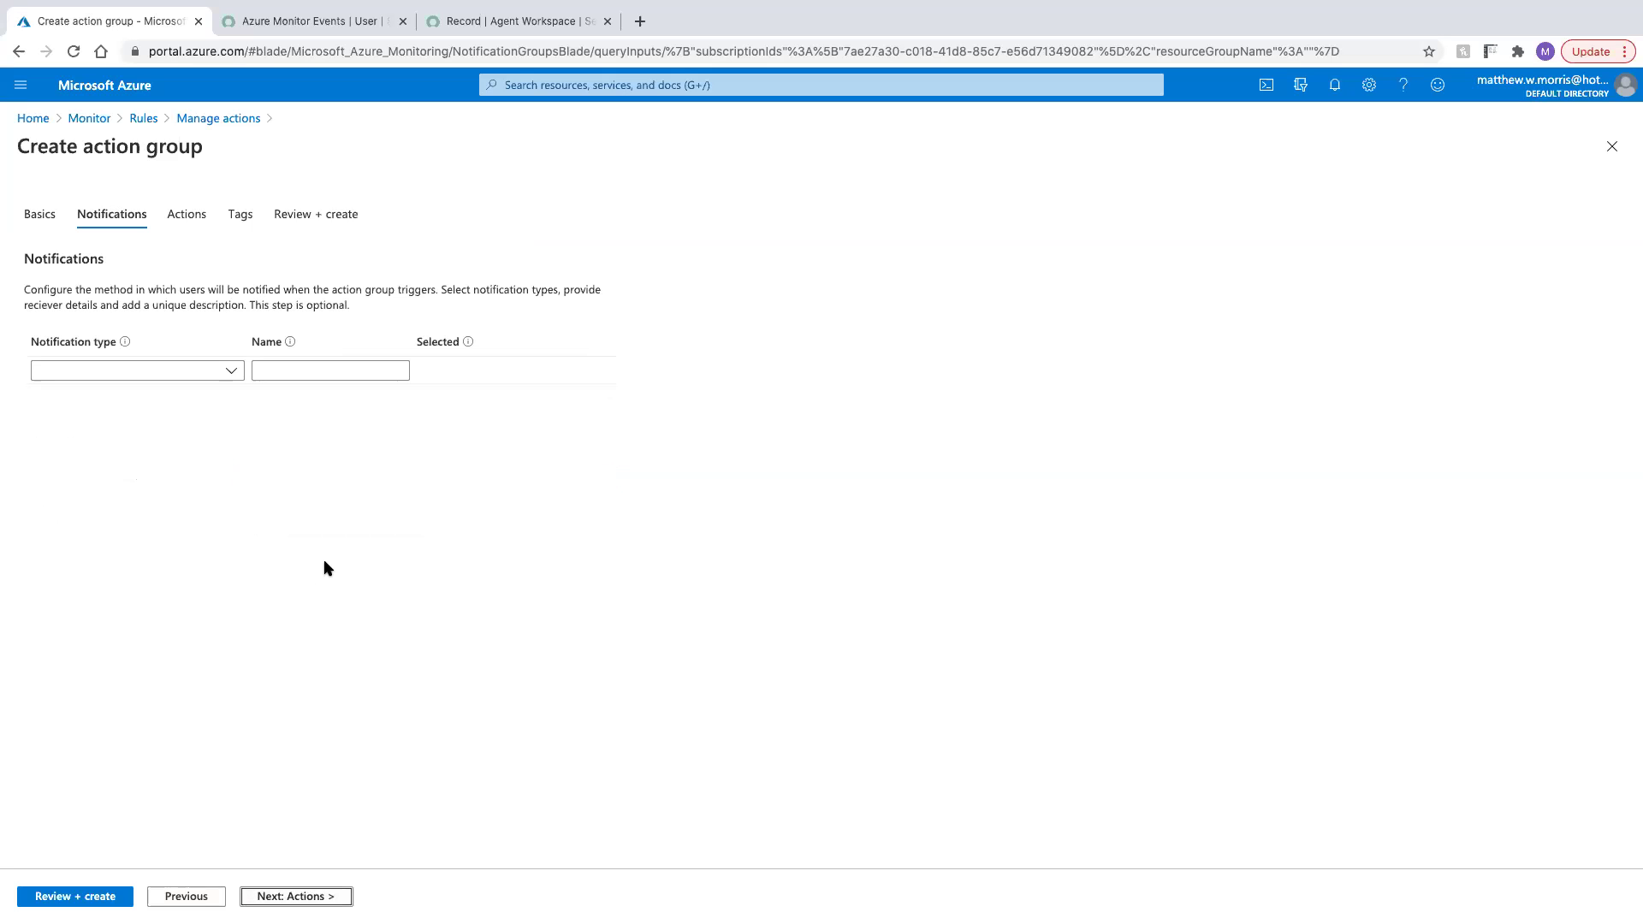
{"action": "left_click", "coordinate": [285, 894]}
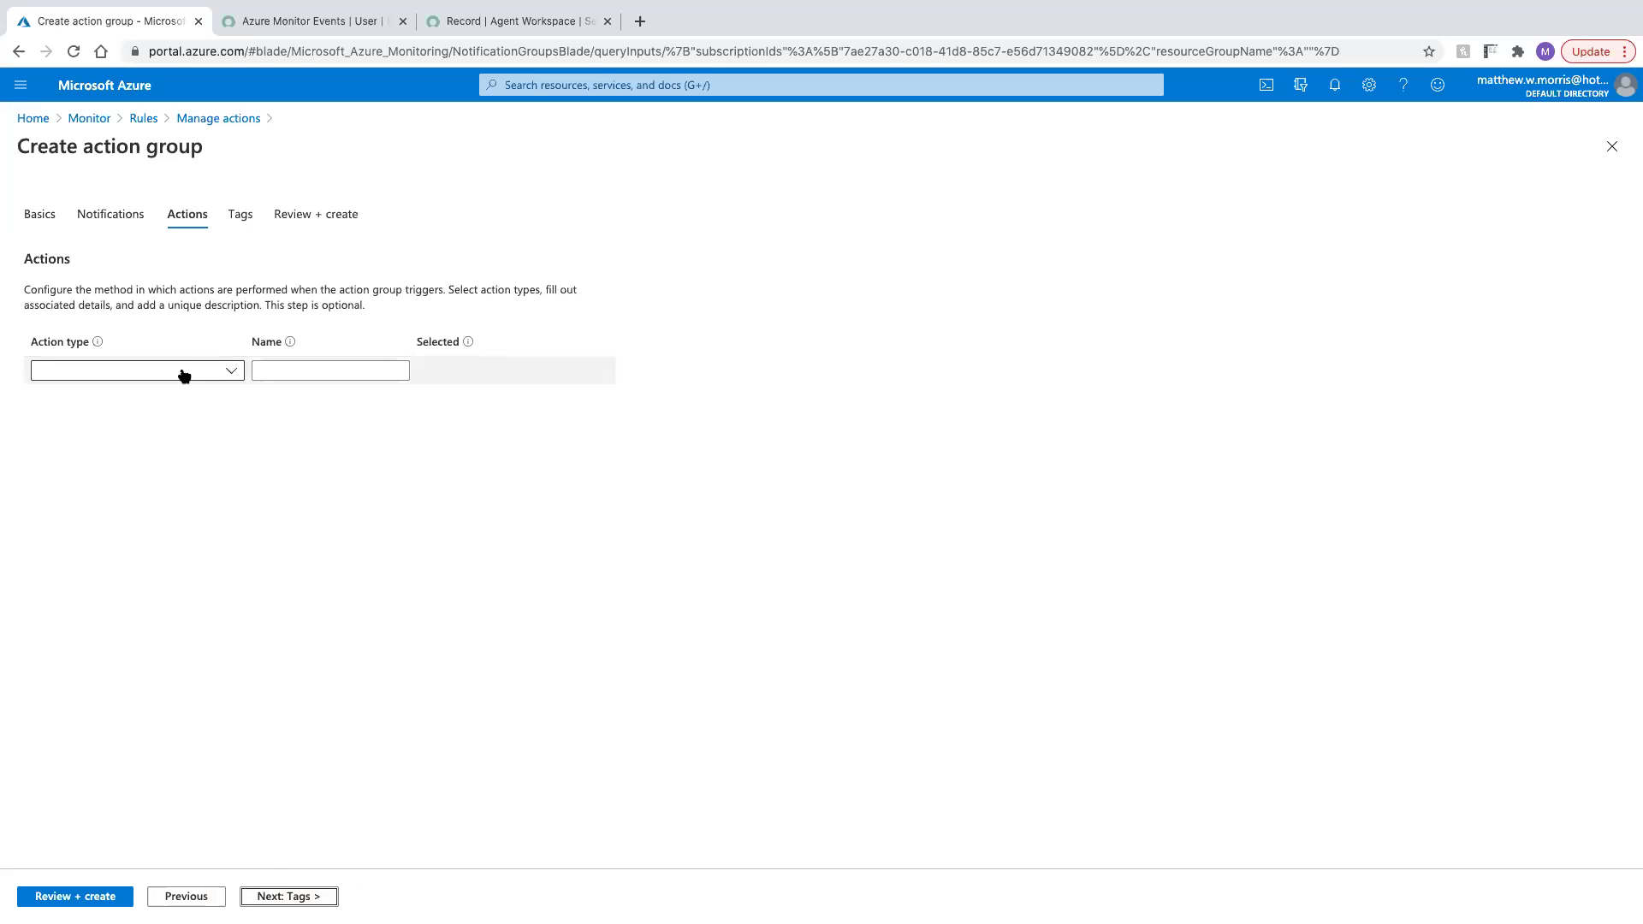
Add a Webhook action and paste the ServiceNow inbound event URI
{"action": "left_click", "coordinate": [183, 371]}
{"action": "left_click", "coordinate": [106, 533]}
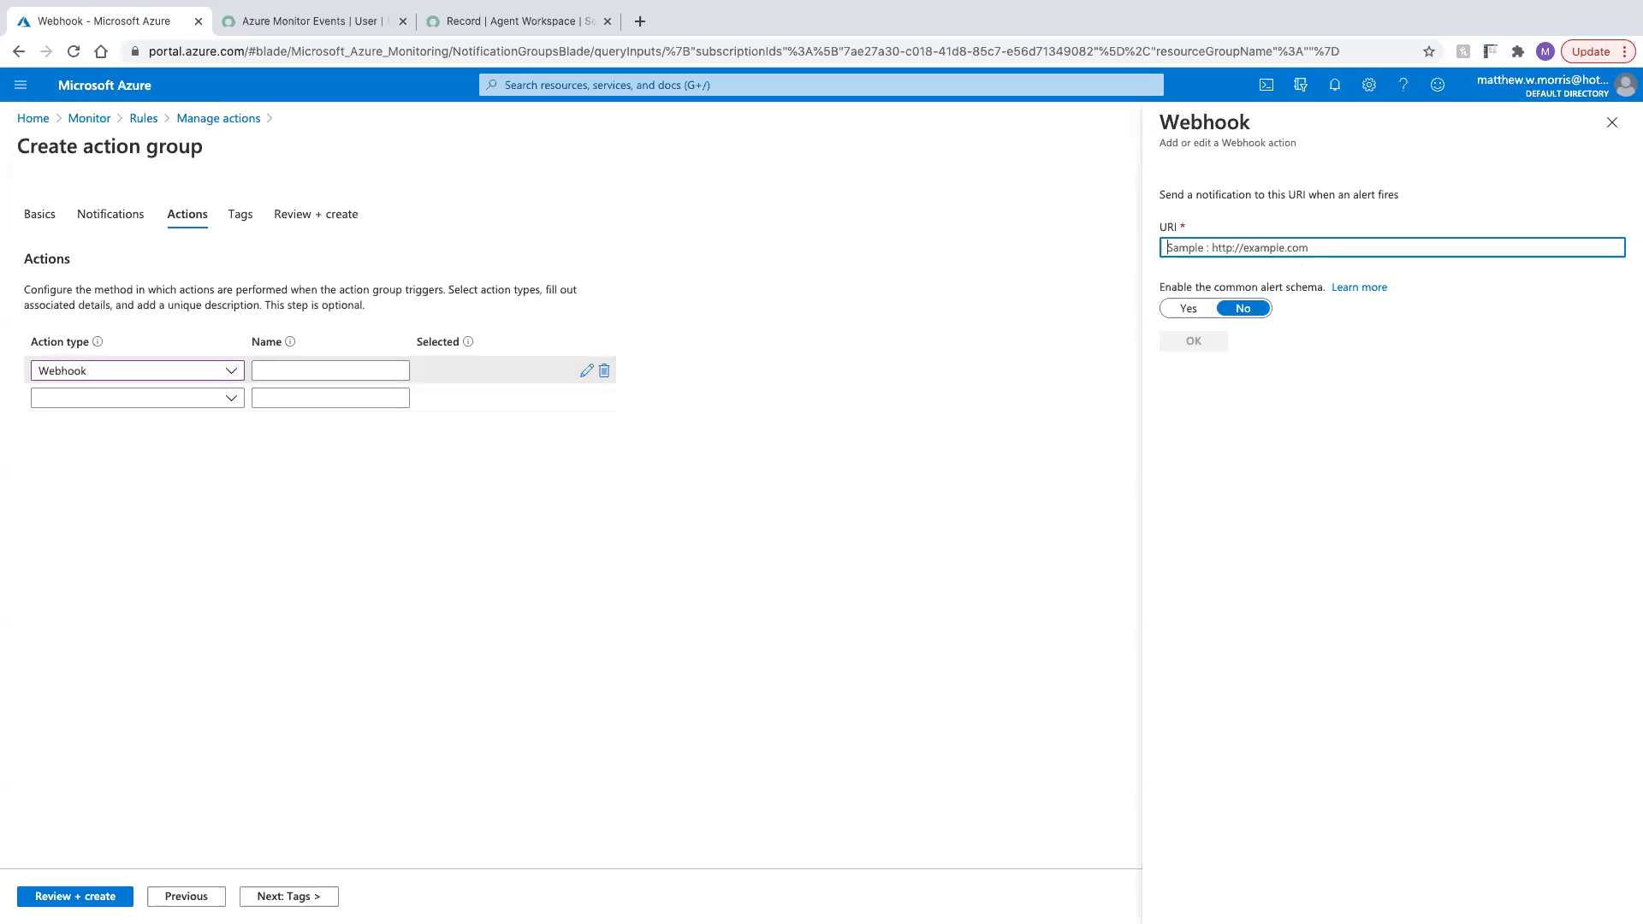
{"action": "key", "text": "super+Tab"}
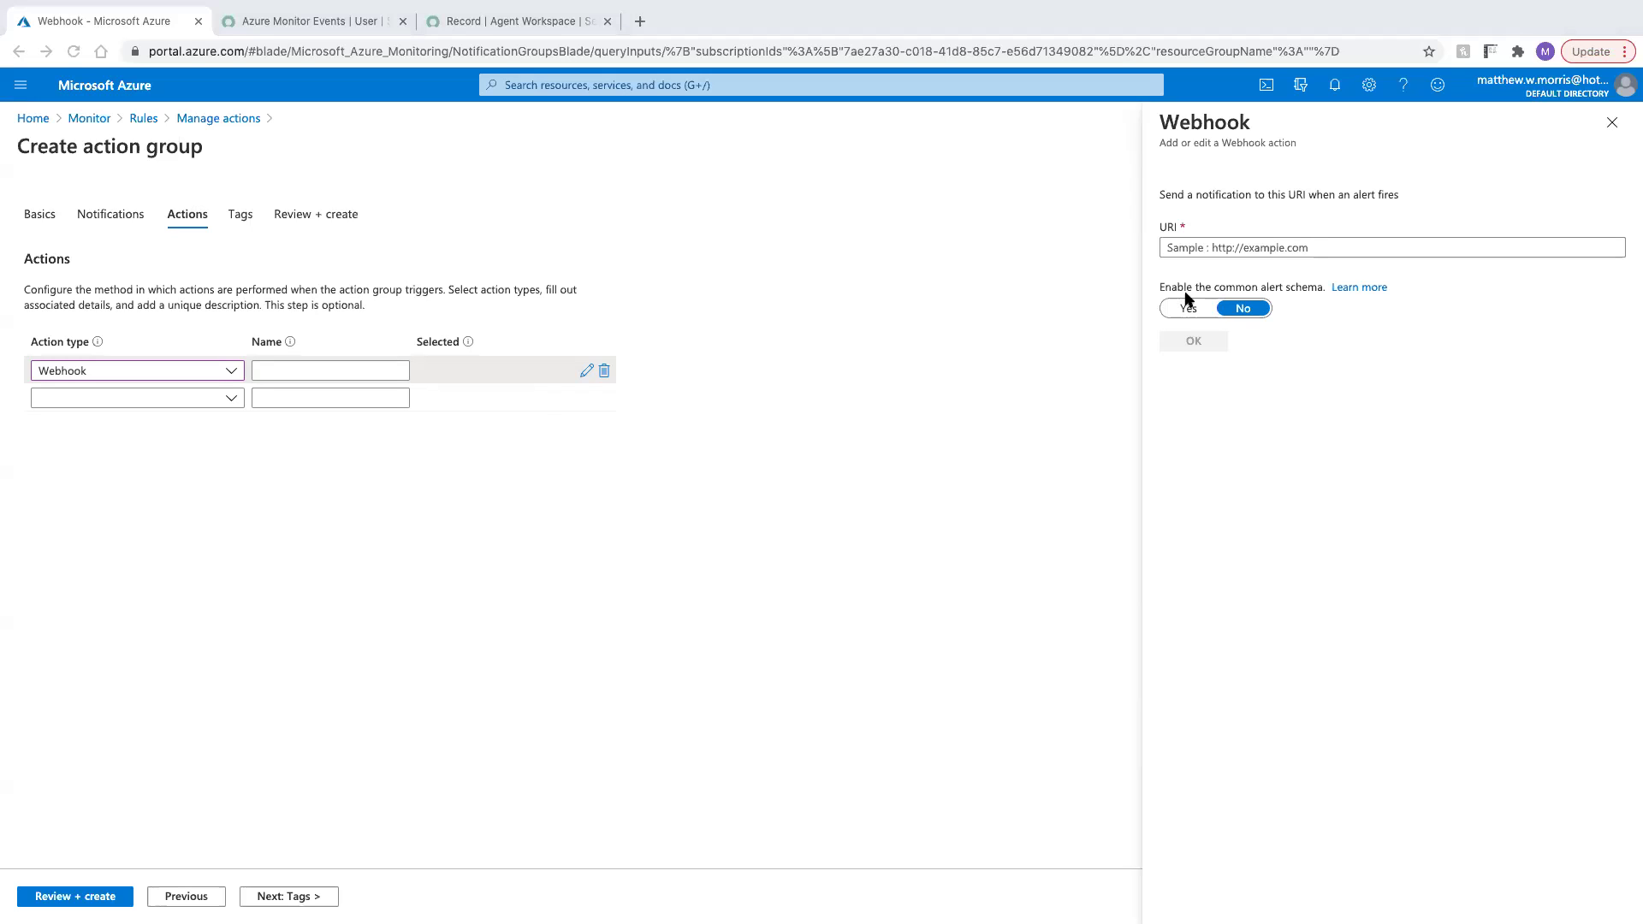
{"action": "left_click", "coordinate": [1235, 247]}
{"action": "key", "text": "super+v"}
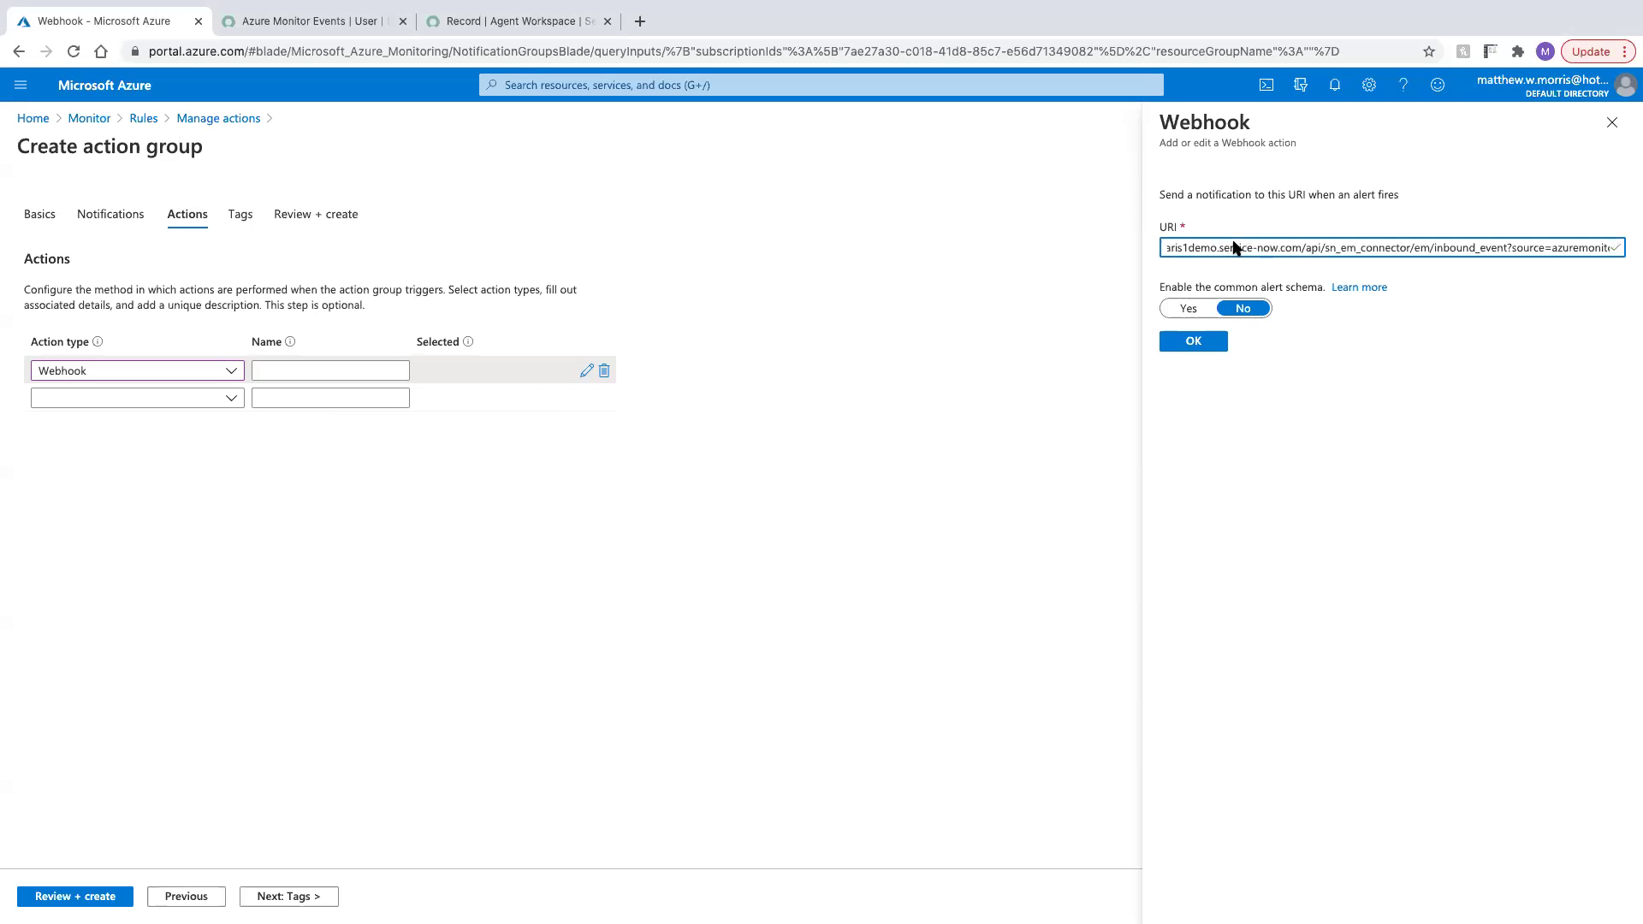
Review the URI's credentials and source=azuremonitor parameter, then enable the common alert schema
{"action": "key", "text": "super+Left"}
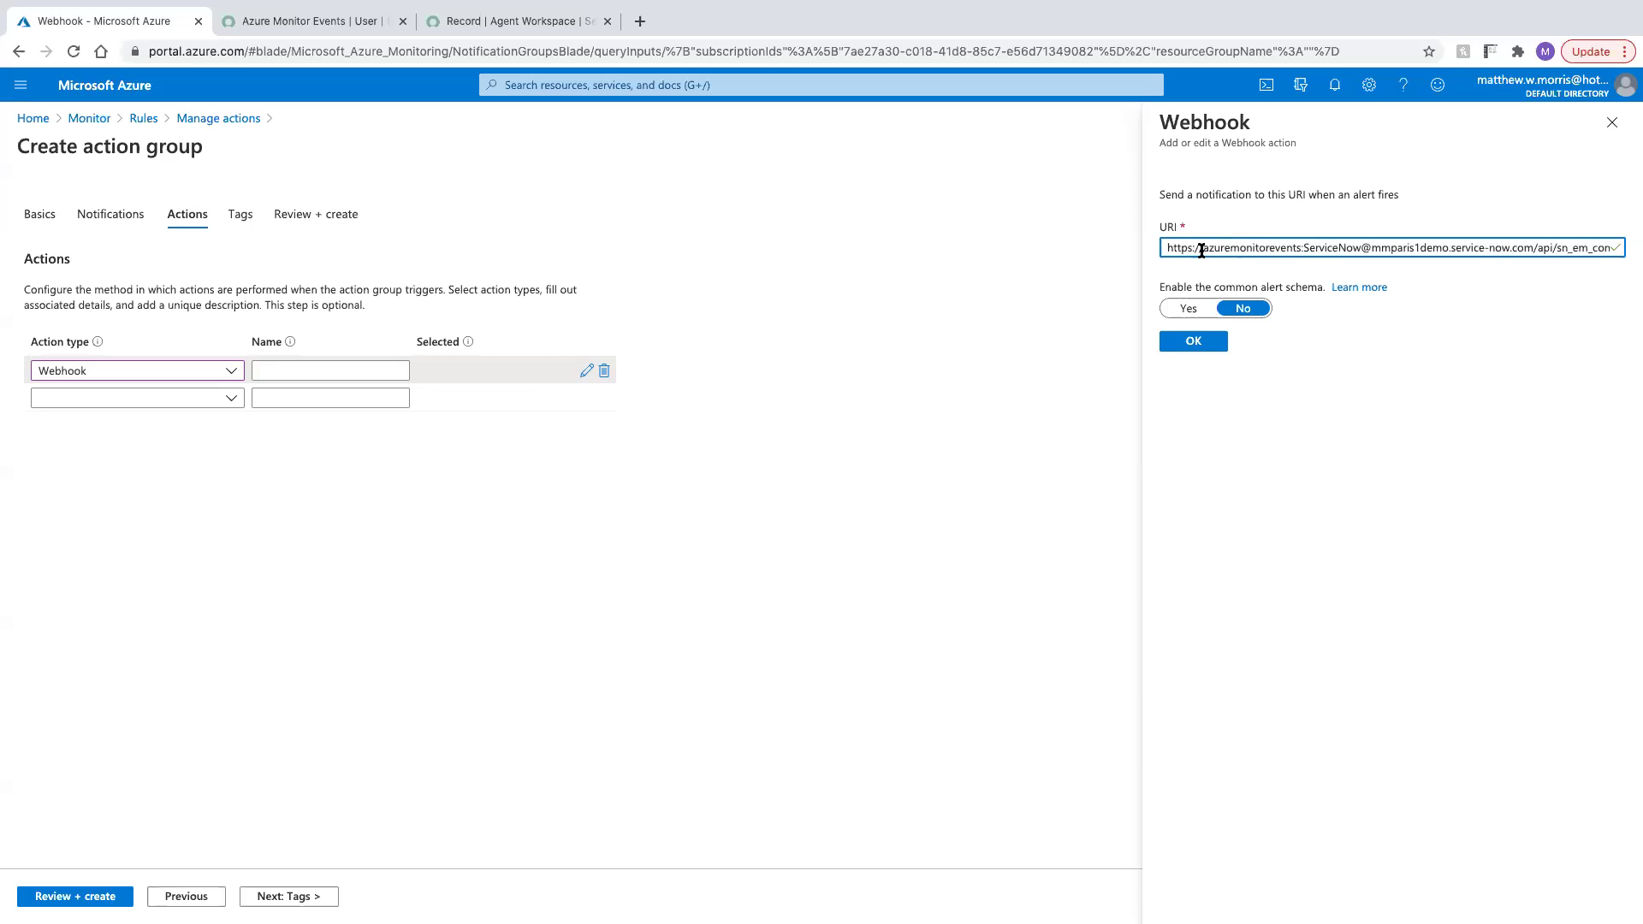
{"action": "left_click_drag", "start_coordinate": [1202, 248], "coordinate": [1301, 253]}
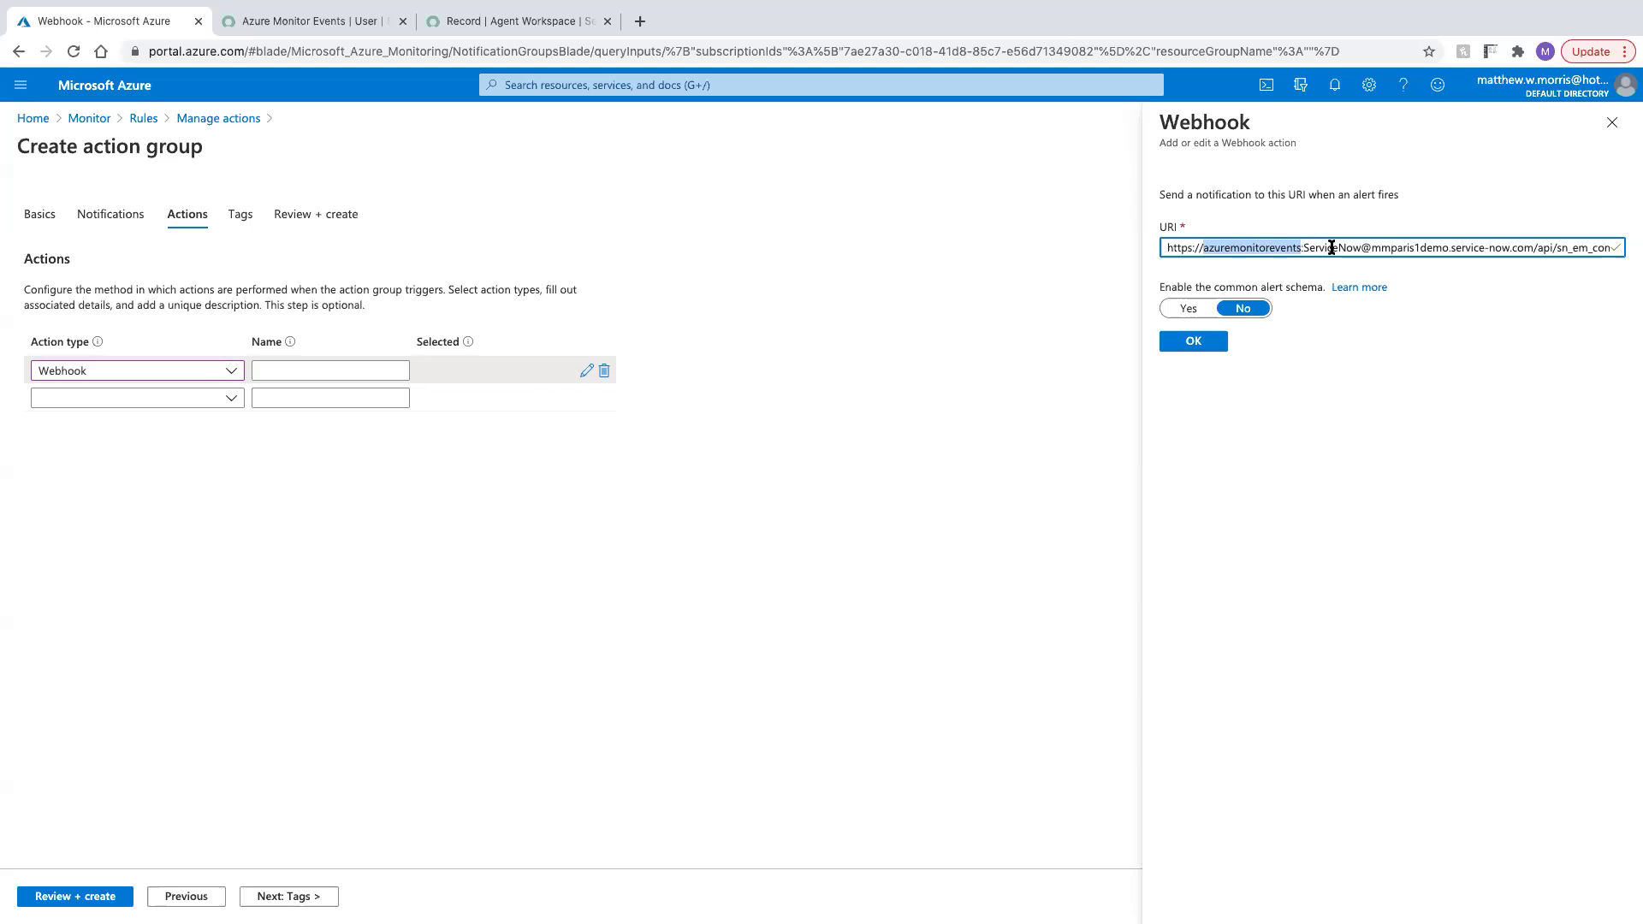
{"action": "double_click", "coordinate": [1332, 247]}
{"action": "left_click", "coordinate": [1331, 247]}
{"action": "left_click_drag", "start_coordinate": [1361, 247], "coordinate": [1633, 258]}
{"action": "left_click", "coordinate": [1357, 248]}
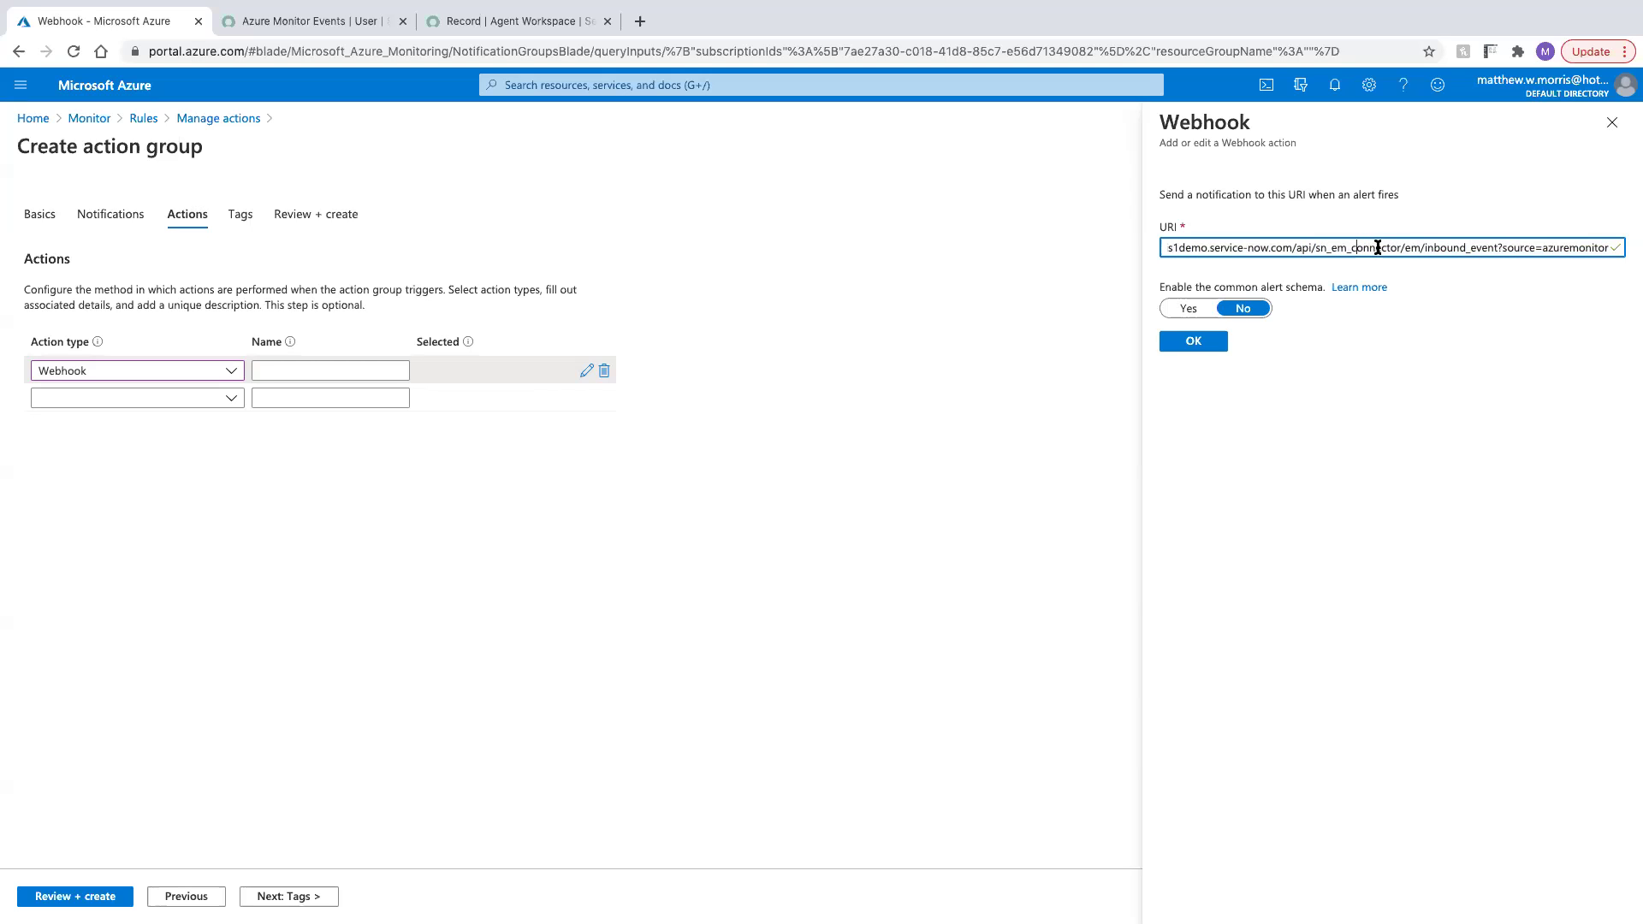
{"action": "left_click", "coordinate": [1402, 247]}
{"action": "left_click_drag", "start_coordinate": [1503, 248], "coordinate": [1610, 254]}
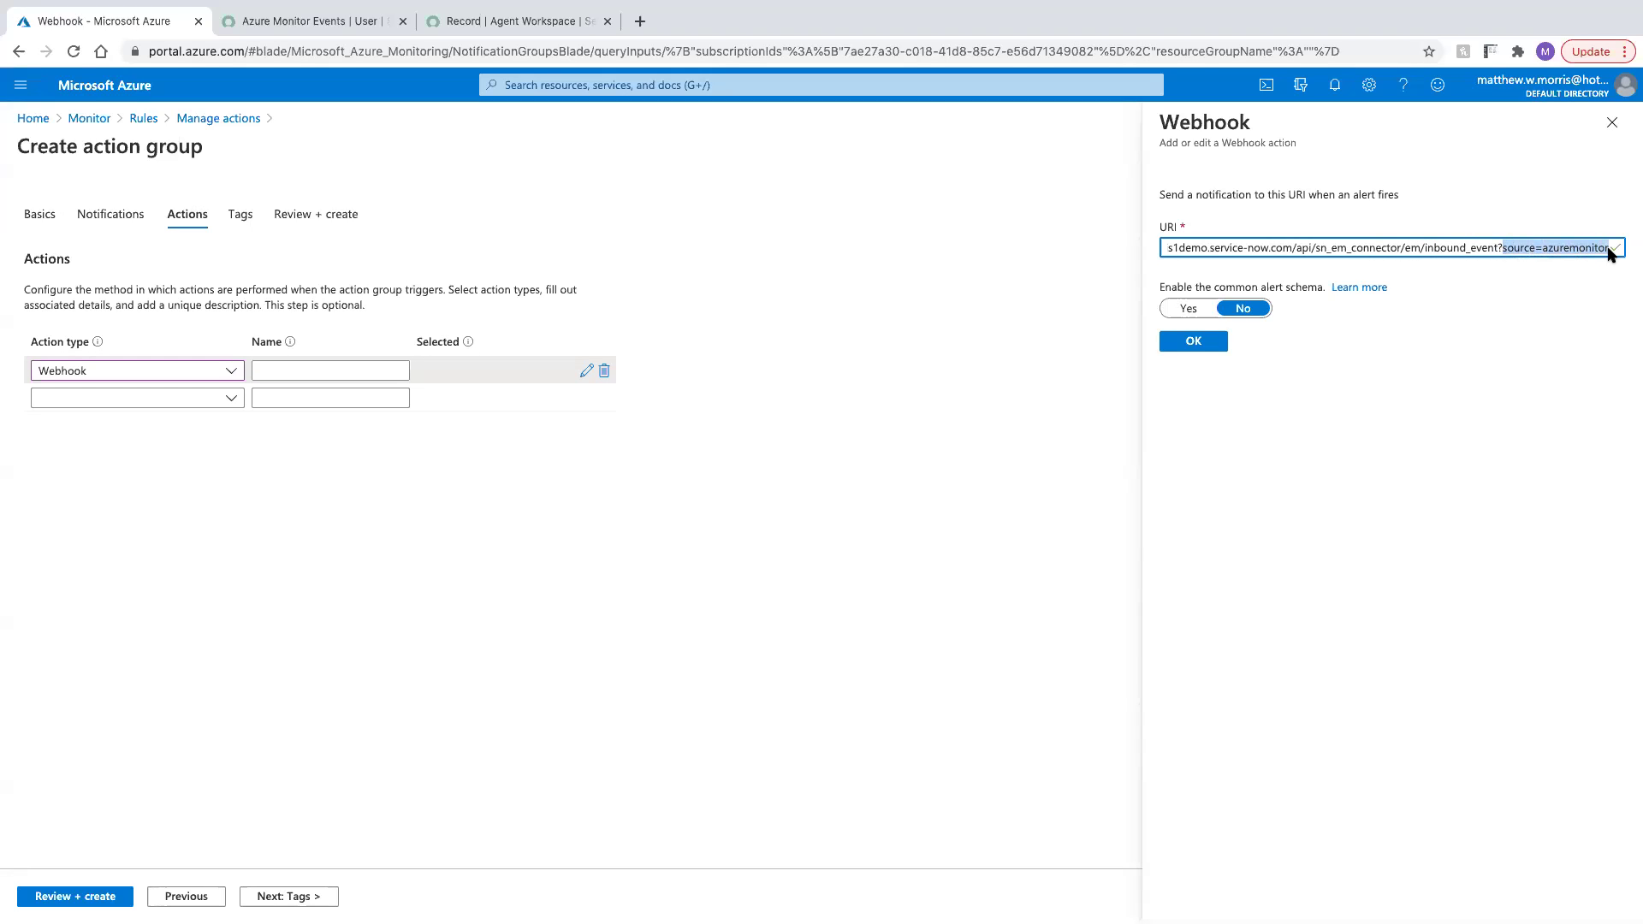
{"action": "left_click", "coordinate": [1574, 247]}
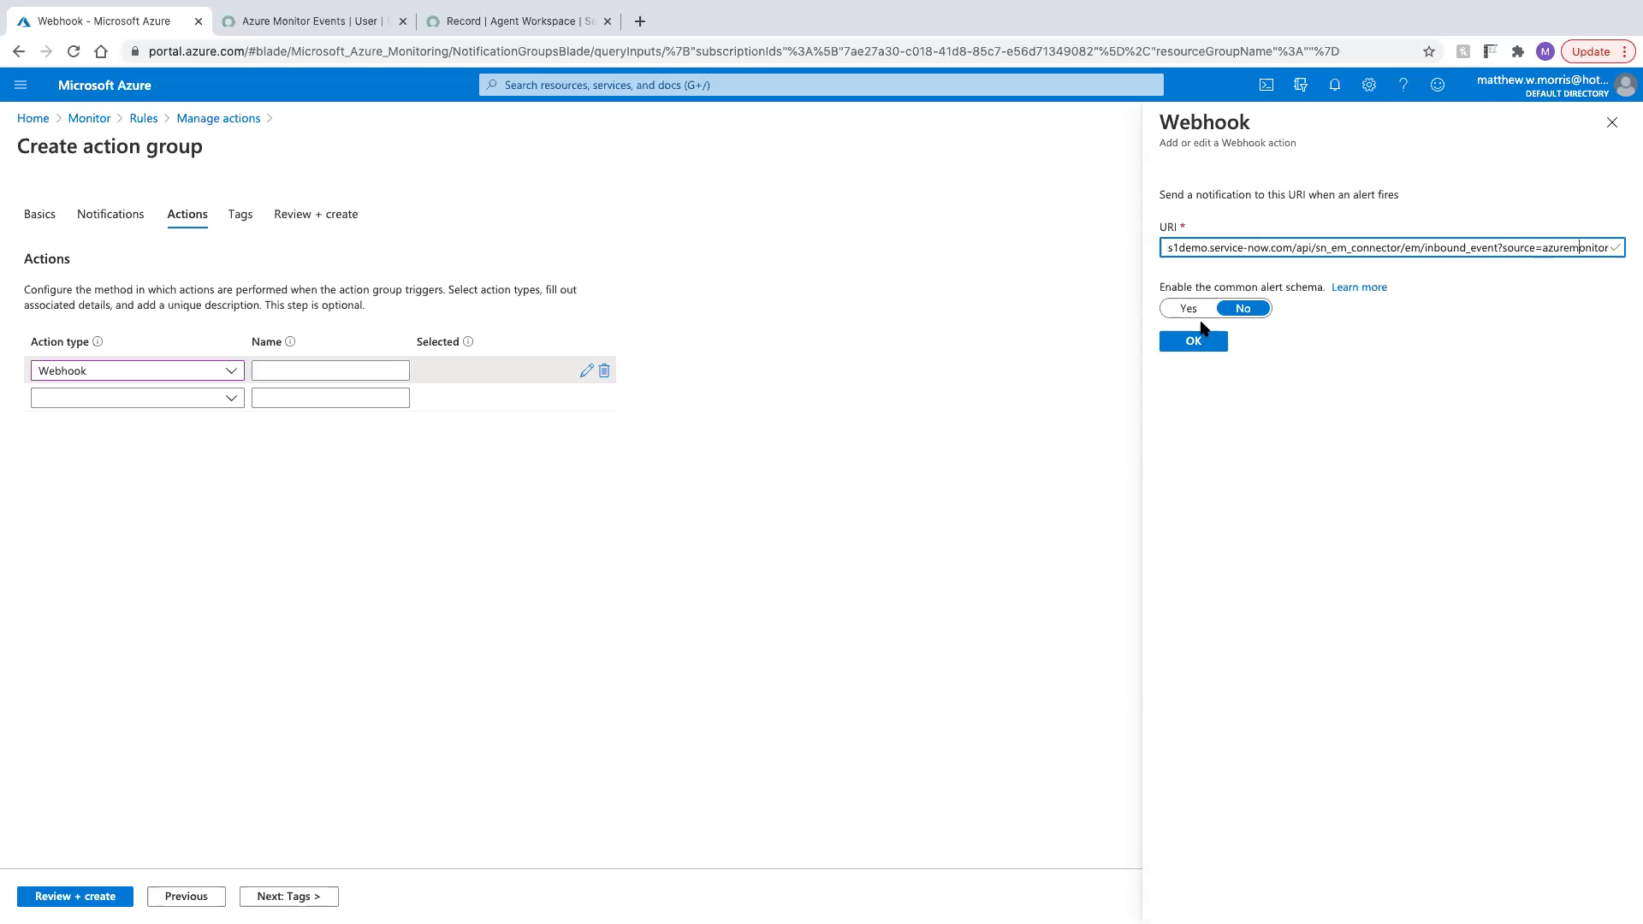
{"action": "left_click", "coordinate": [1189, 309]}
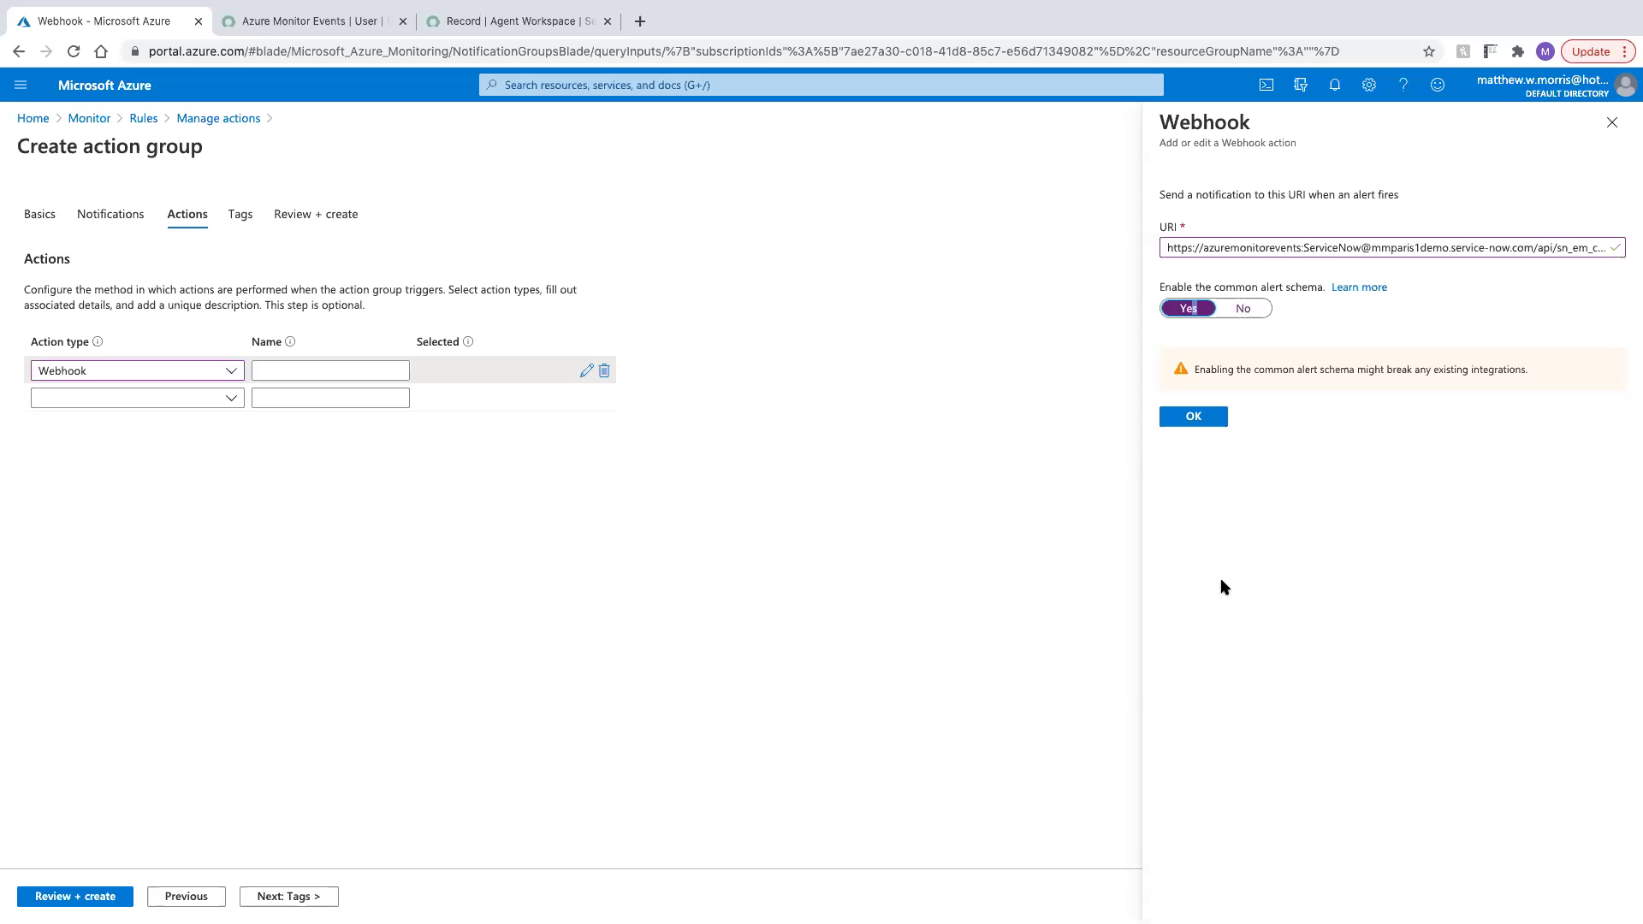
Confirm the webhook, name the action AzuretoSNhook, and create the action group
{"action": "left_click", "coordinate": [1193, 417]}
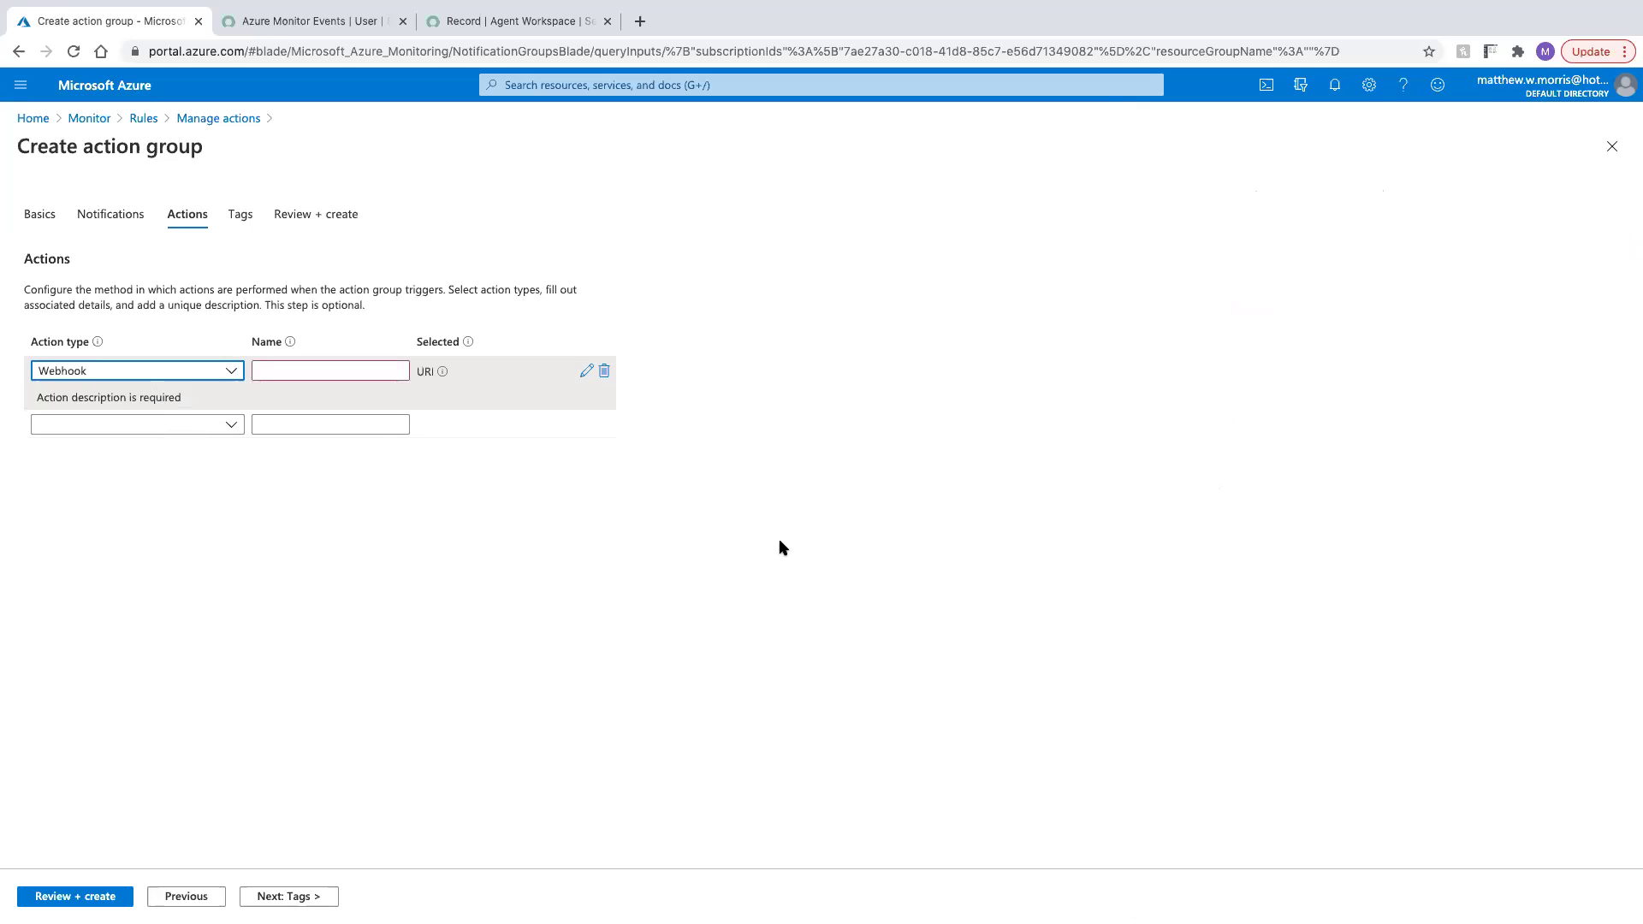
{"action": "left_click", "coordinate": [279, 362]}
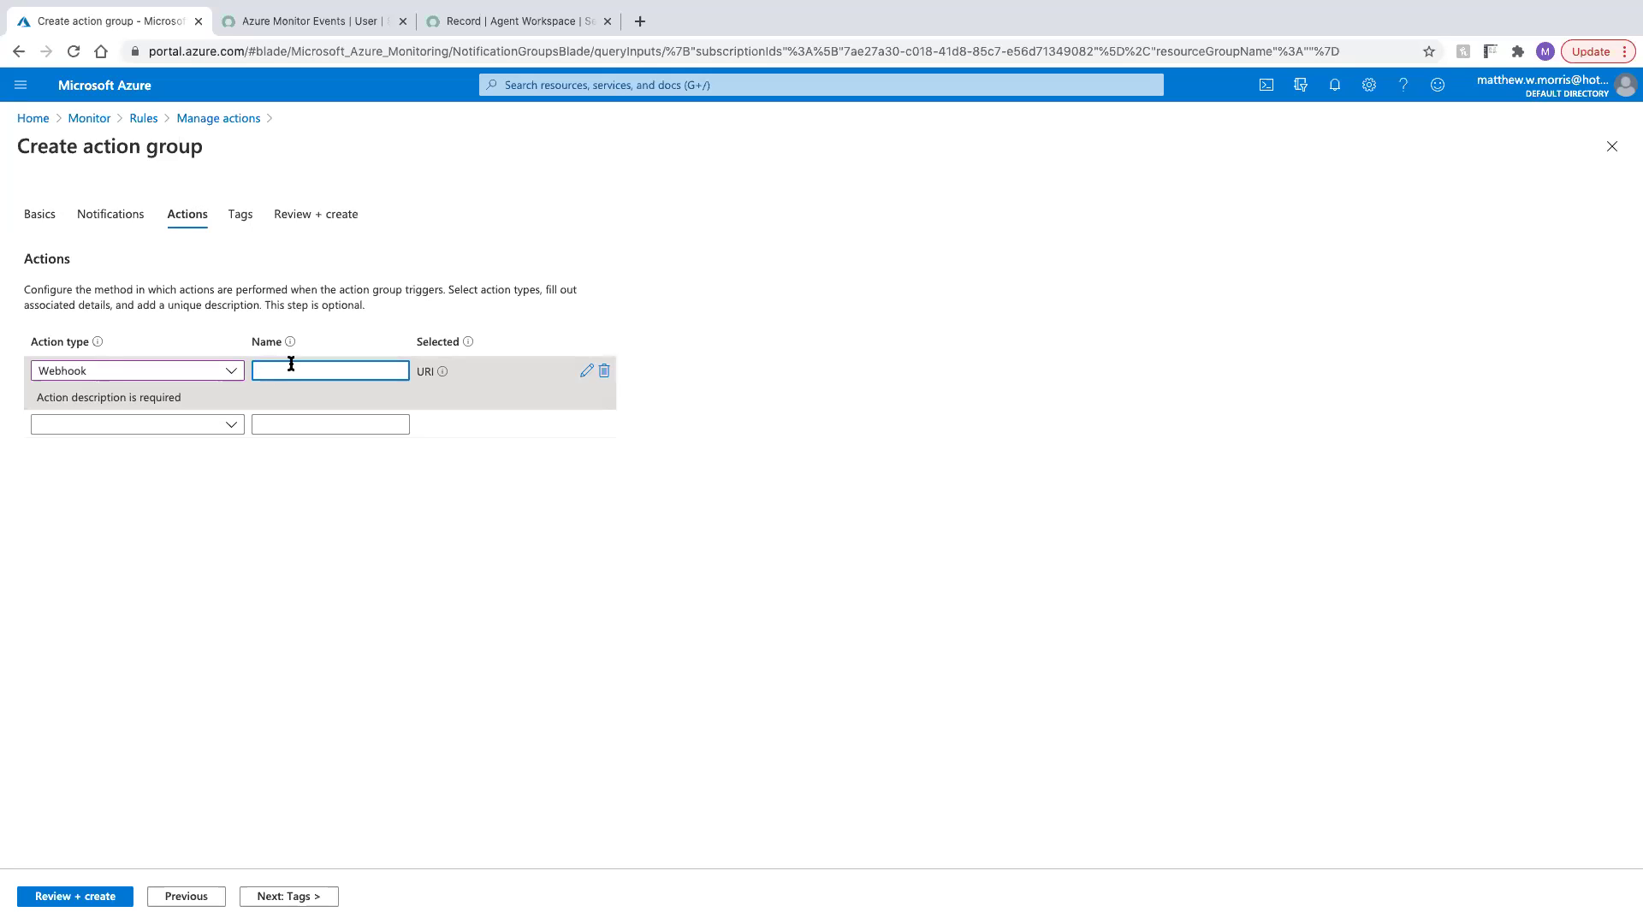
{"action": "type", "text": "AzuretoSNhook"}
{"action": "left_click", "coordinate": [29, 893]}
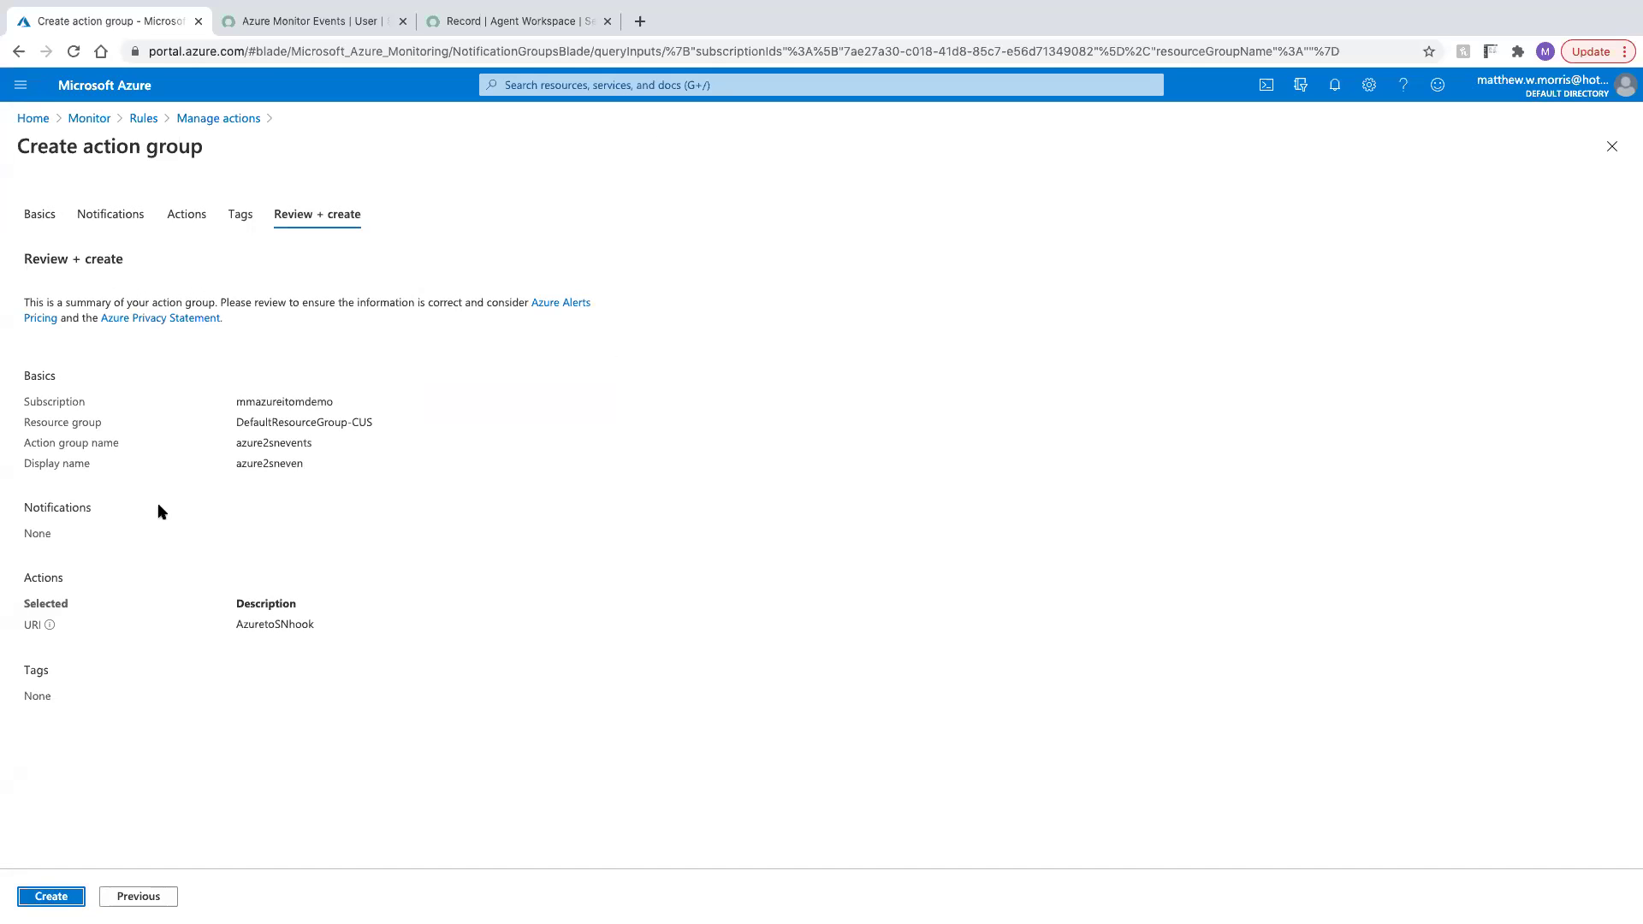
{"action": "left_click", "coordinate": [36, 899]}
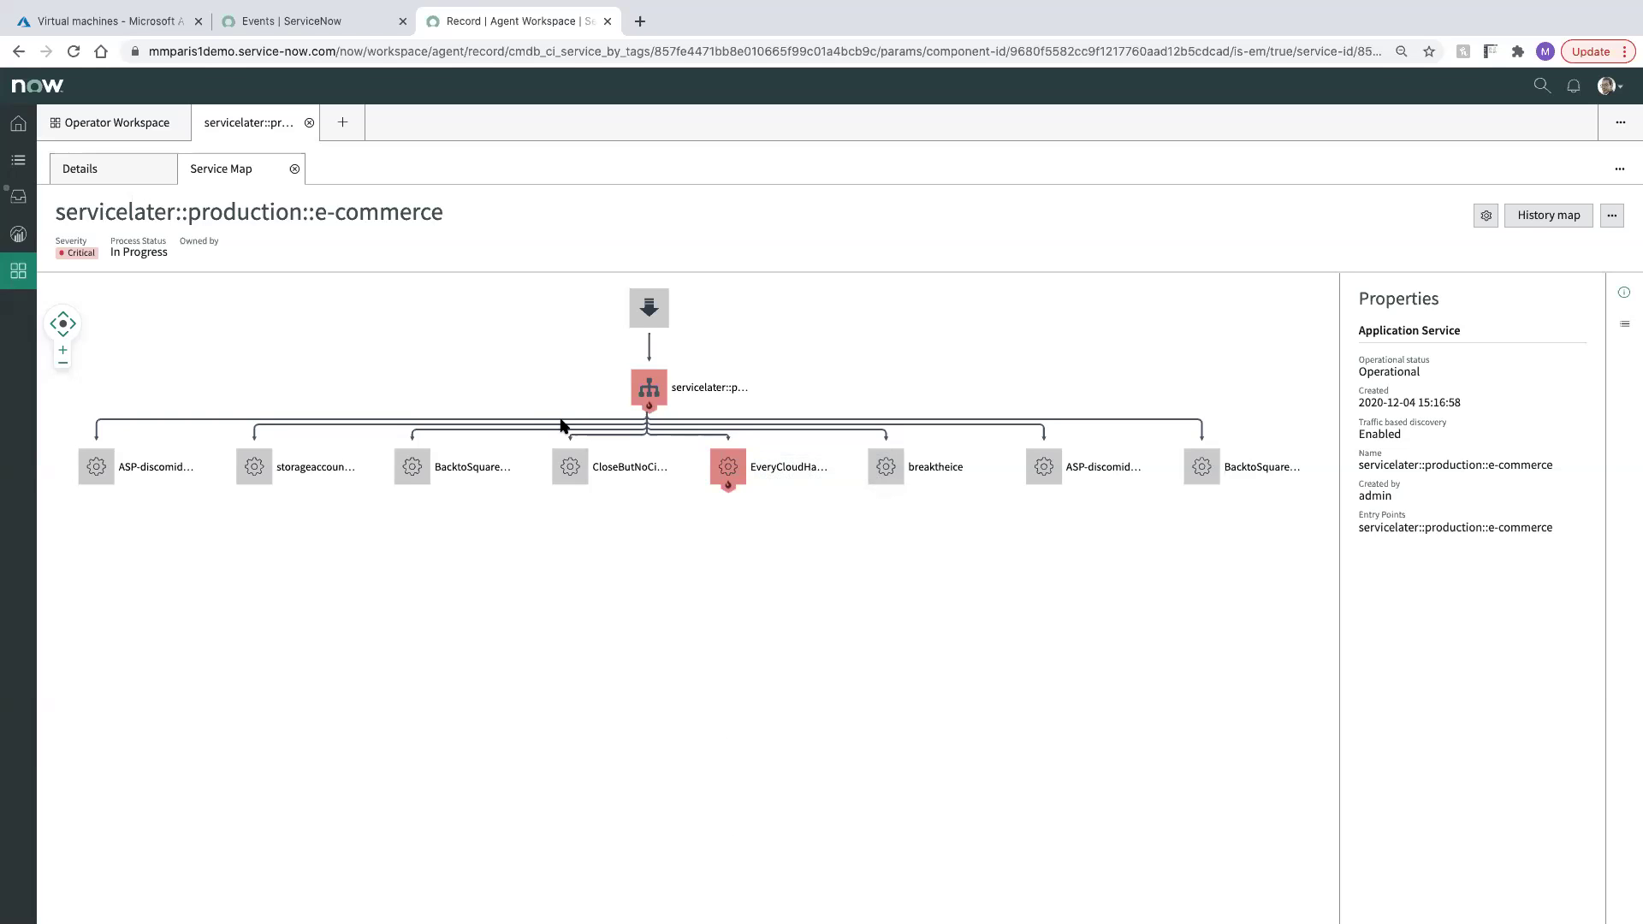
Show the e-commerce service's Related Alerts and open critical alert Alert0020333
{"action": "left_click", "coordinate": [113, 171]}
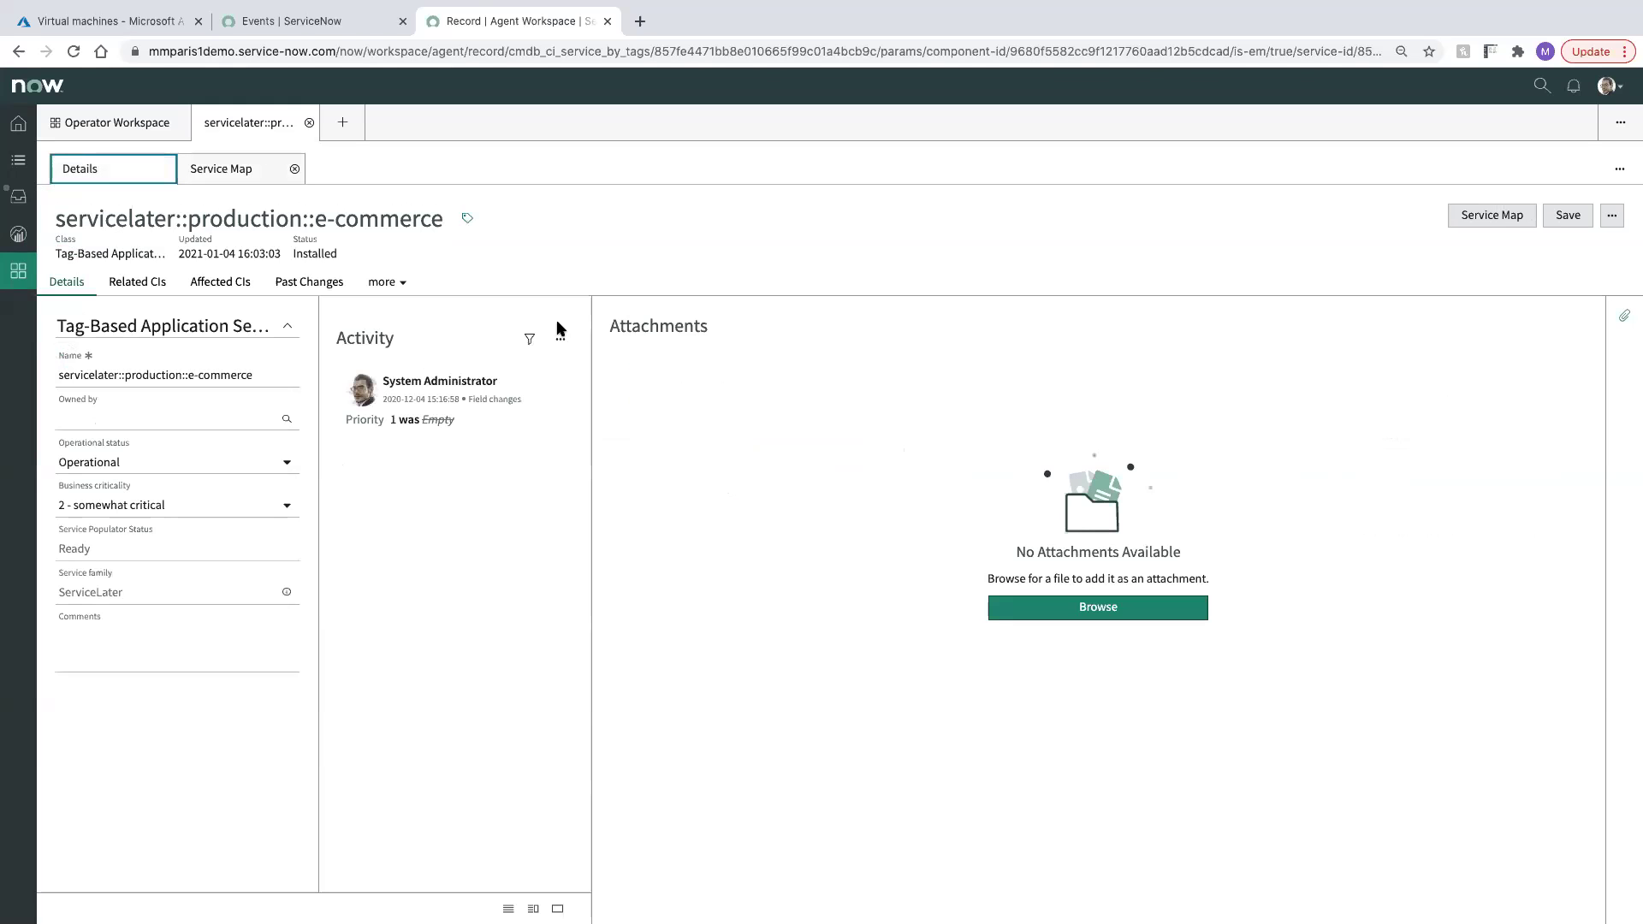
{"action": "left_click", "coordinate": [383, 283]}
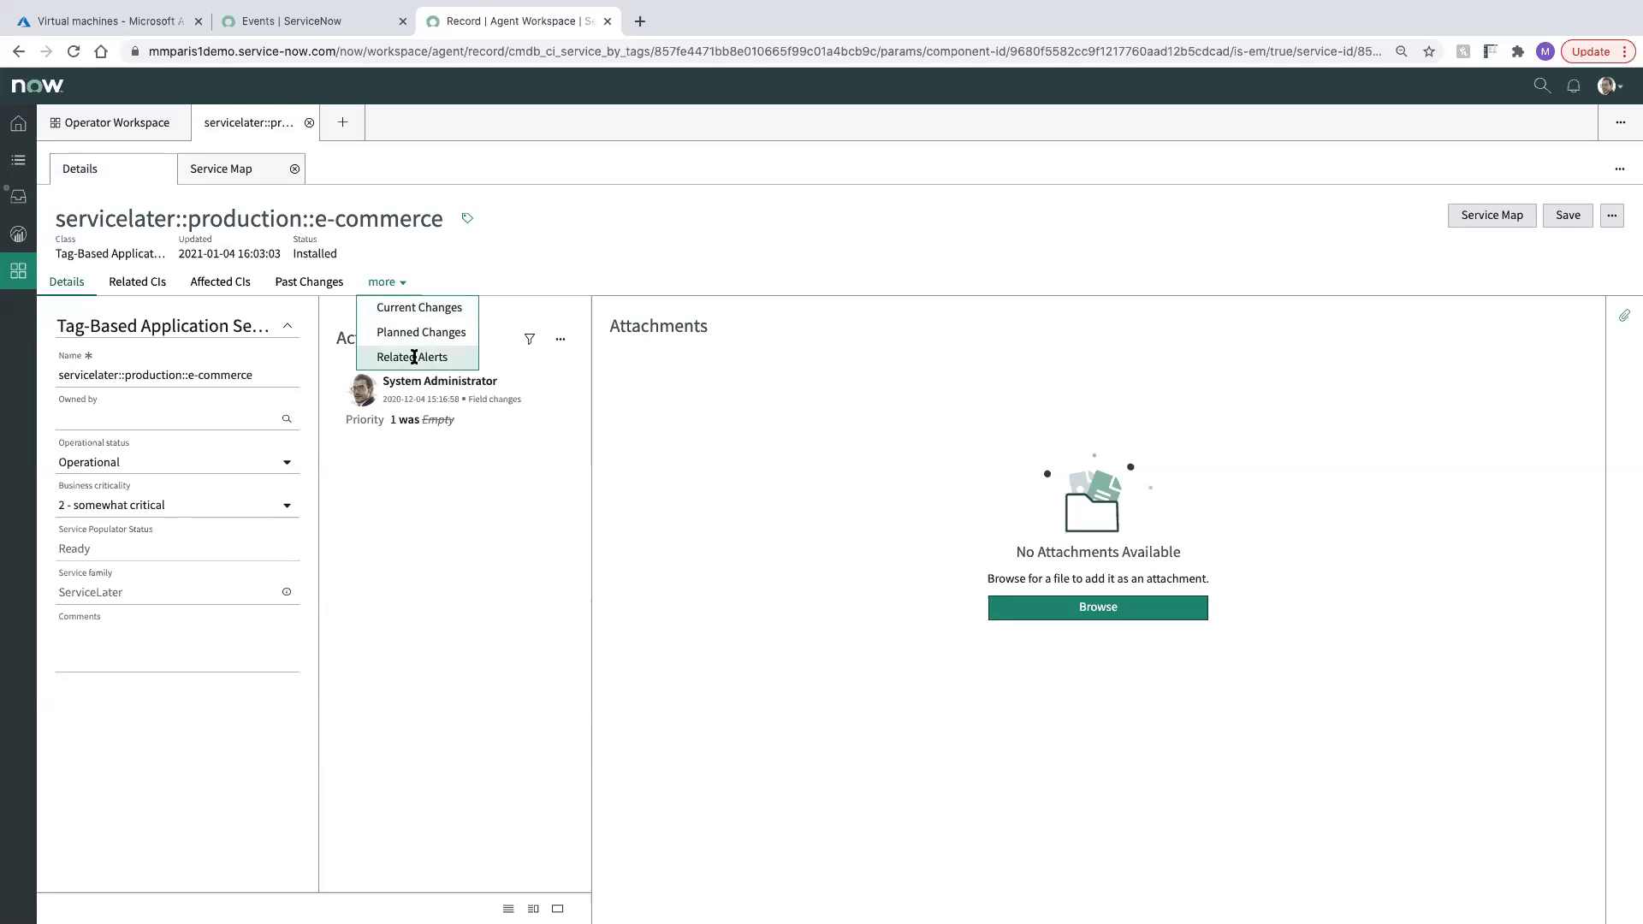
{"action": "left_click", "coordinate": [417, 358]}
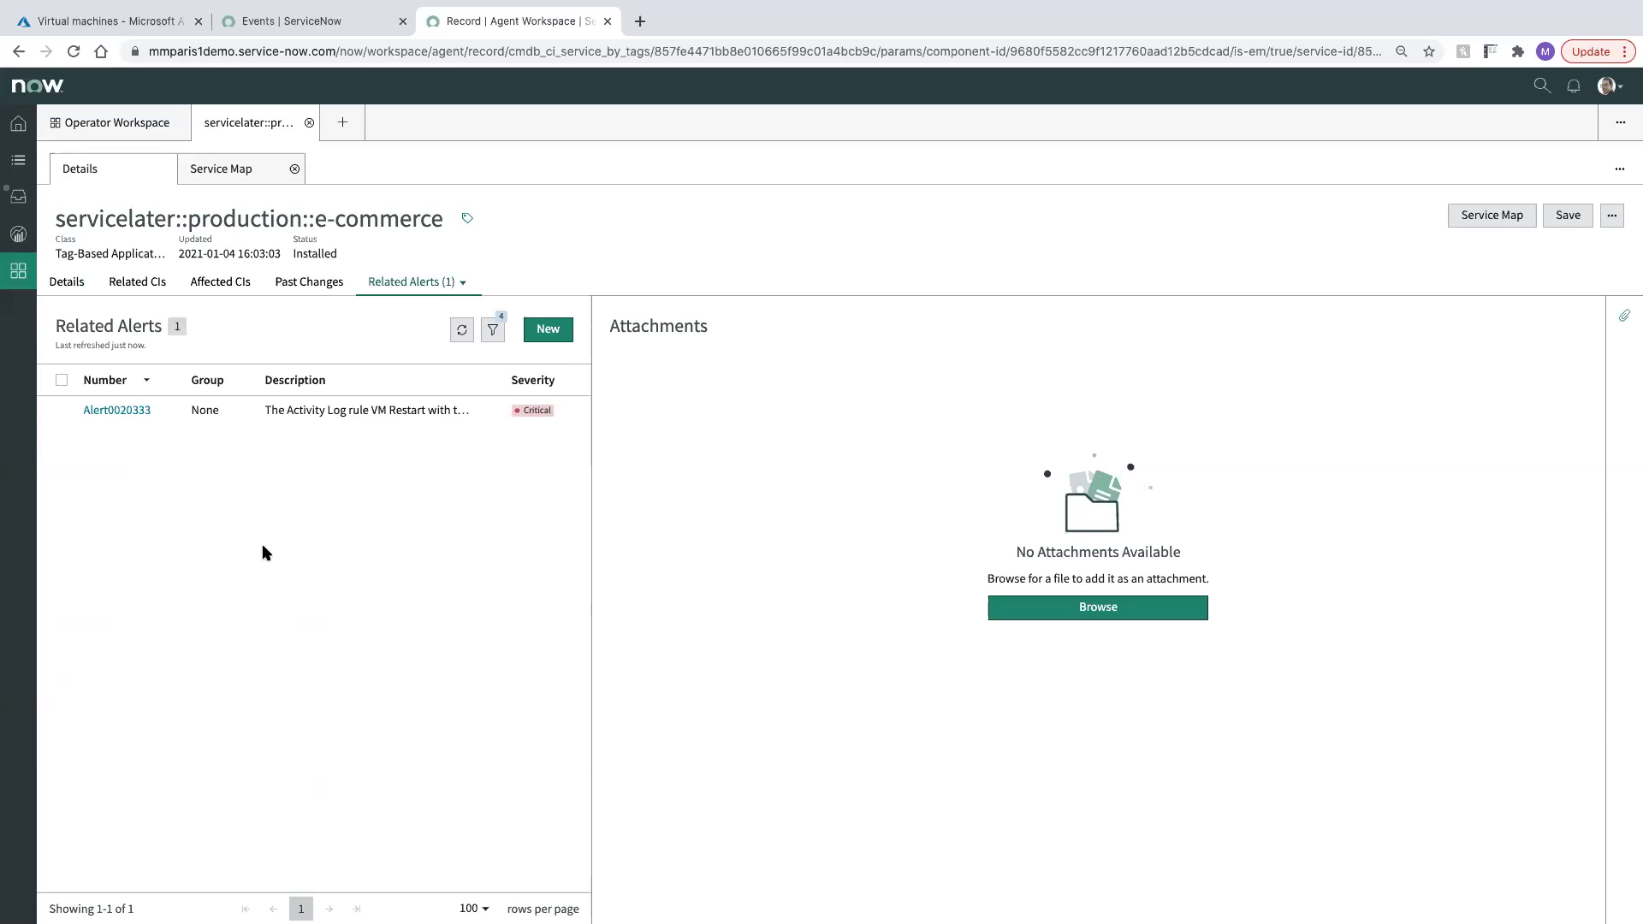
{"action": "left_click", "coordinate": [122, 413]}
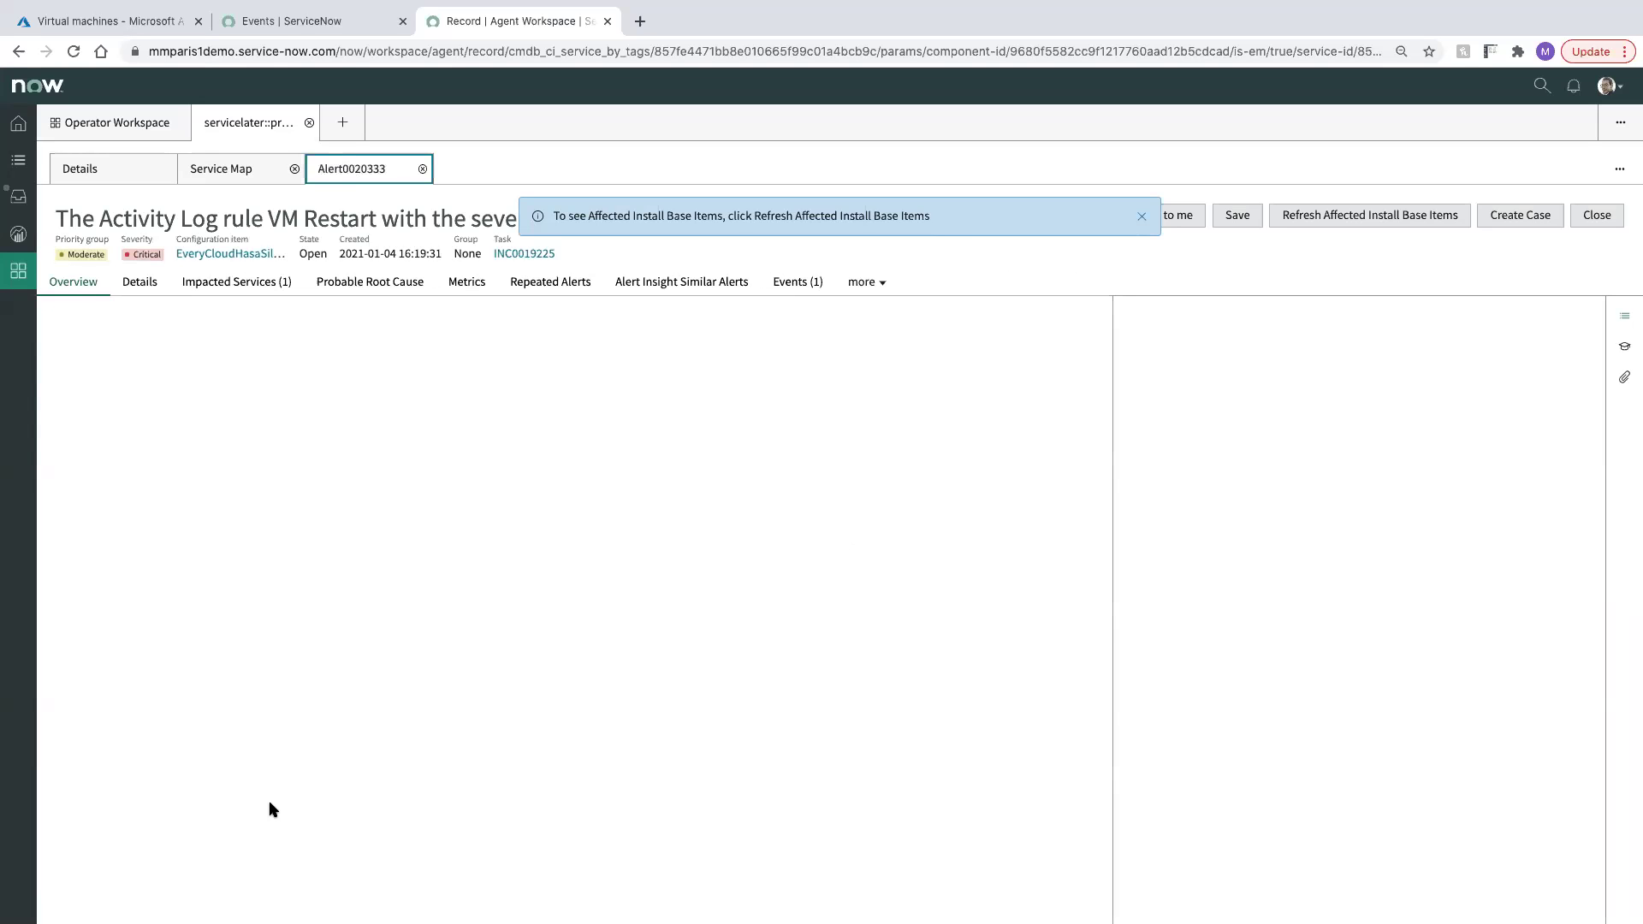
Dismiss the info banner on the Alert0020333 record
{"action": "left_click", "coordinate": [1141, 215]}
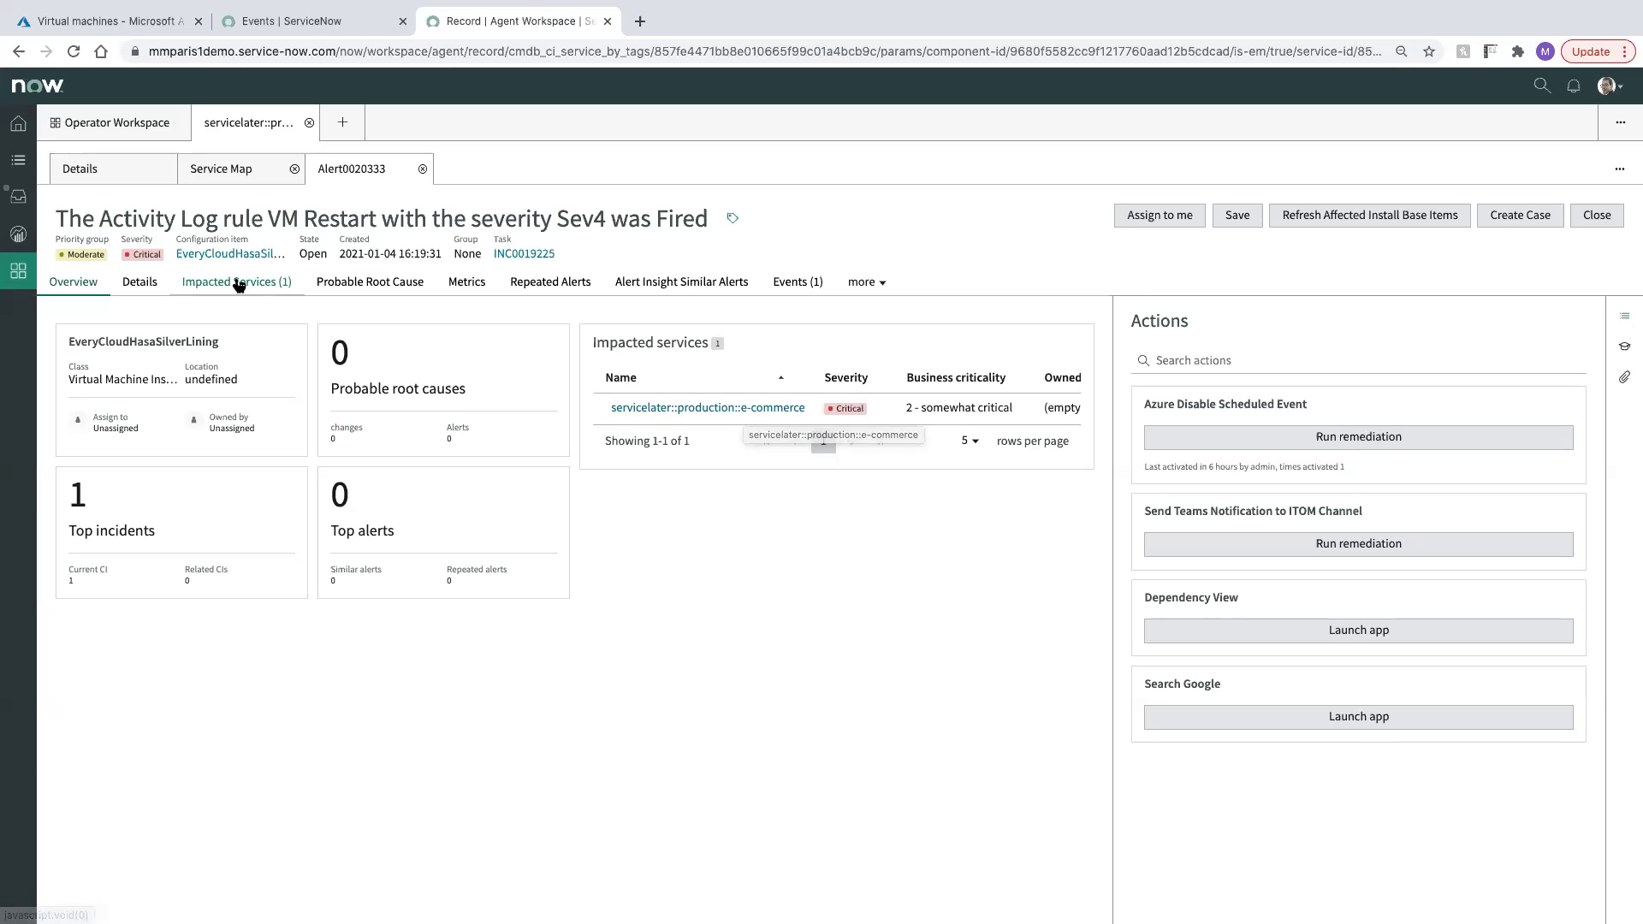
Open and read through the Azure Monitor event behind Alert0020333
{"action": "left_click", "coordinate": [785, 278]}
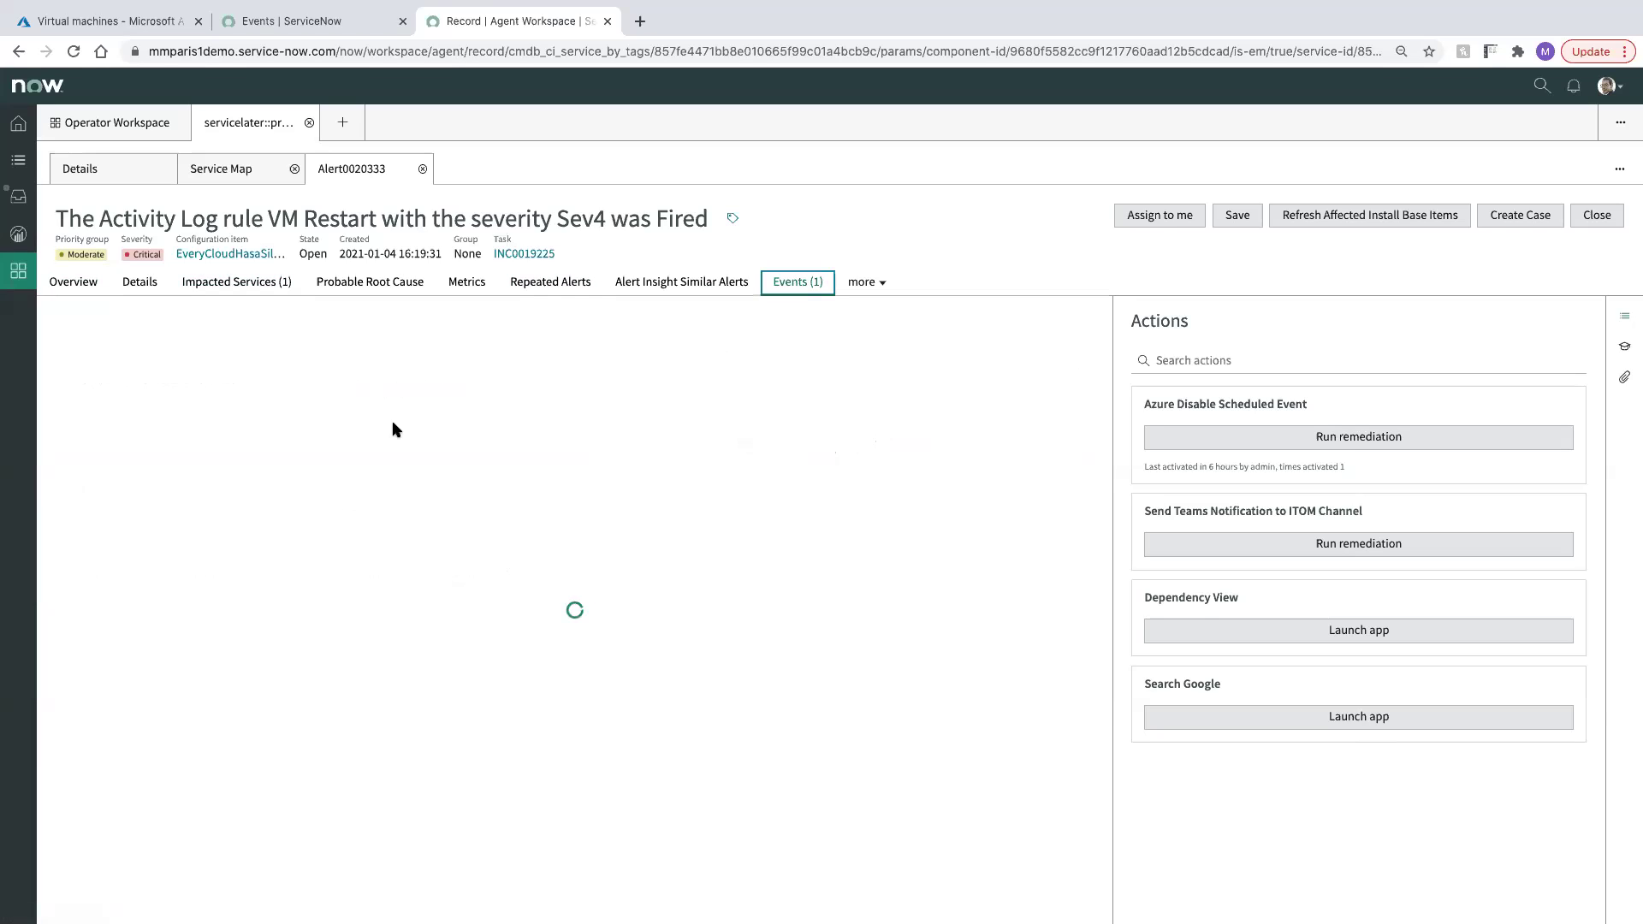
{"action": "left_click", "coordinate": [129, 411]}
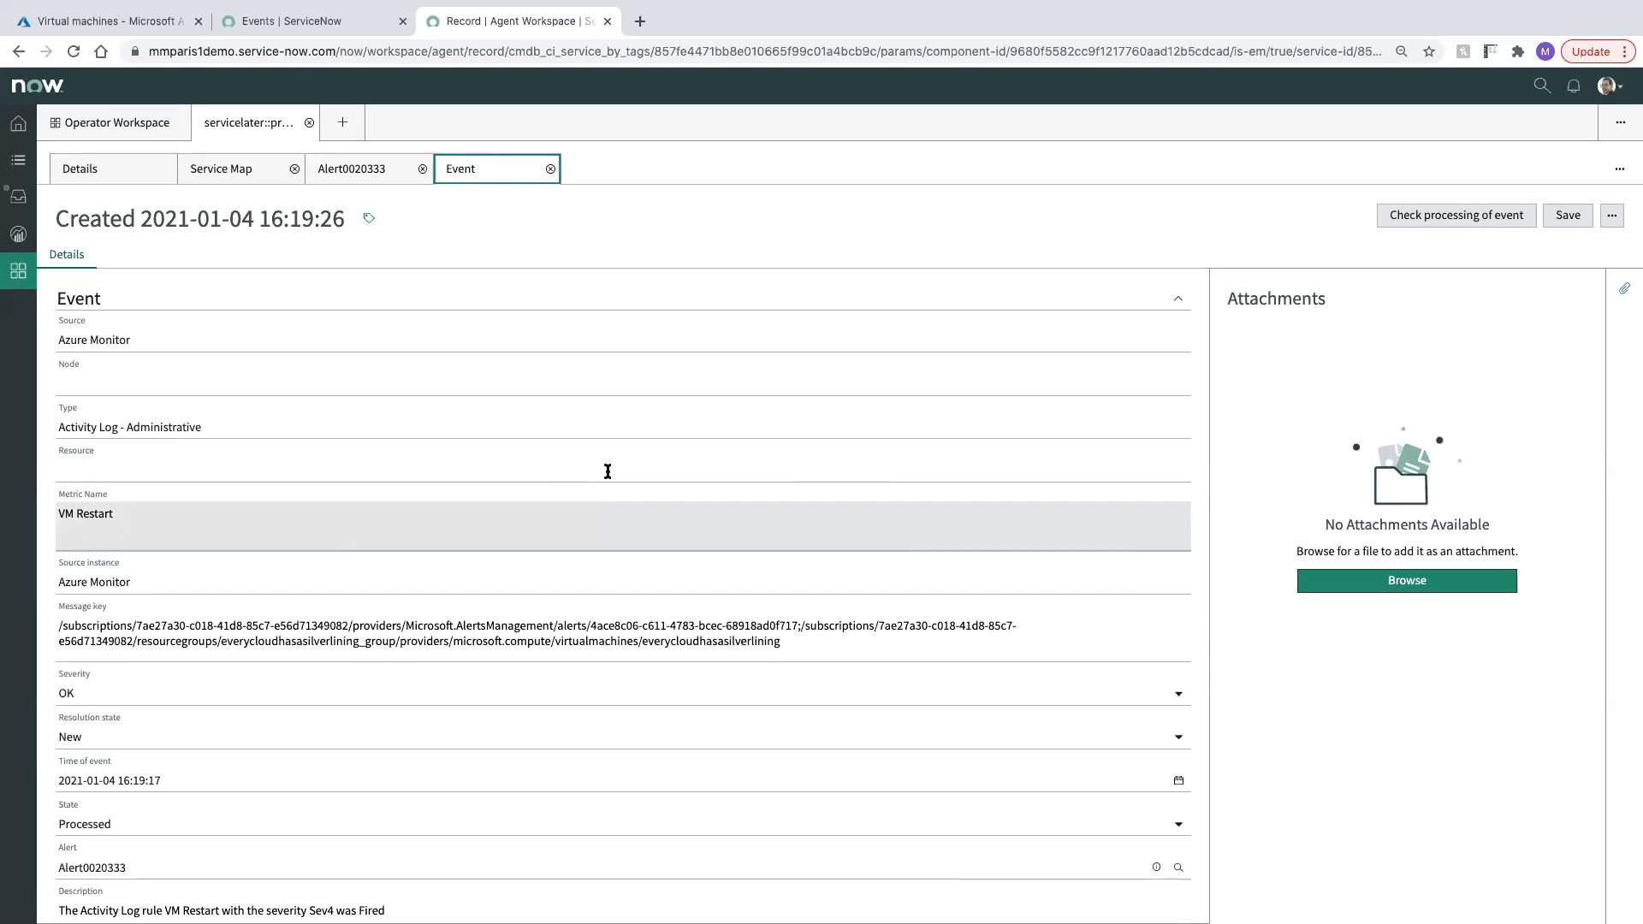
{"action": "scroll", "coordinate": [607, 472], "scroll_direction": "down", "scroll_amount": 5}
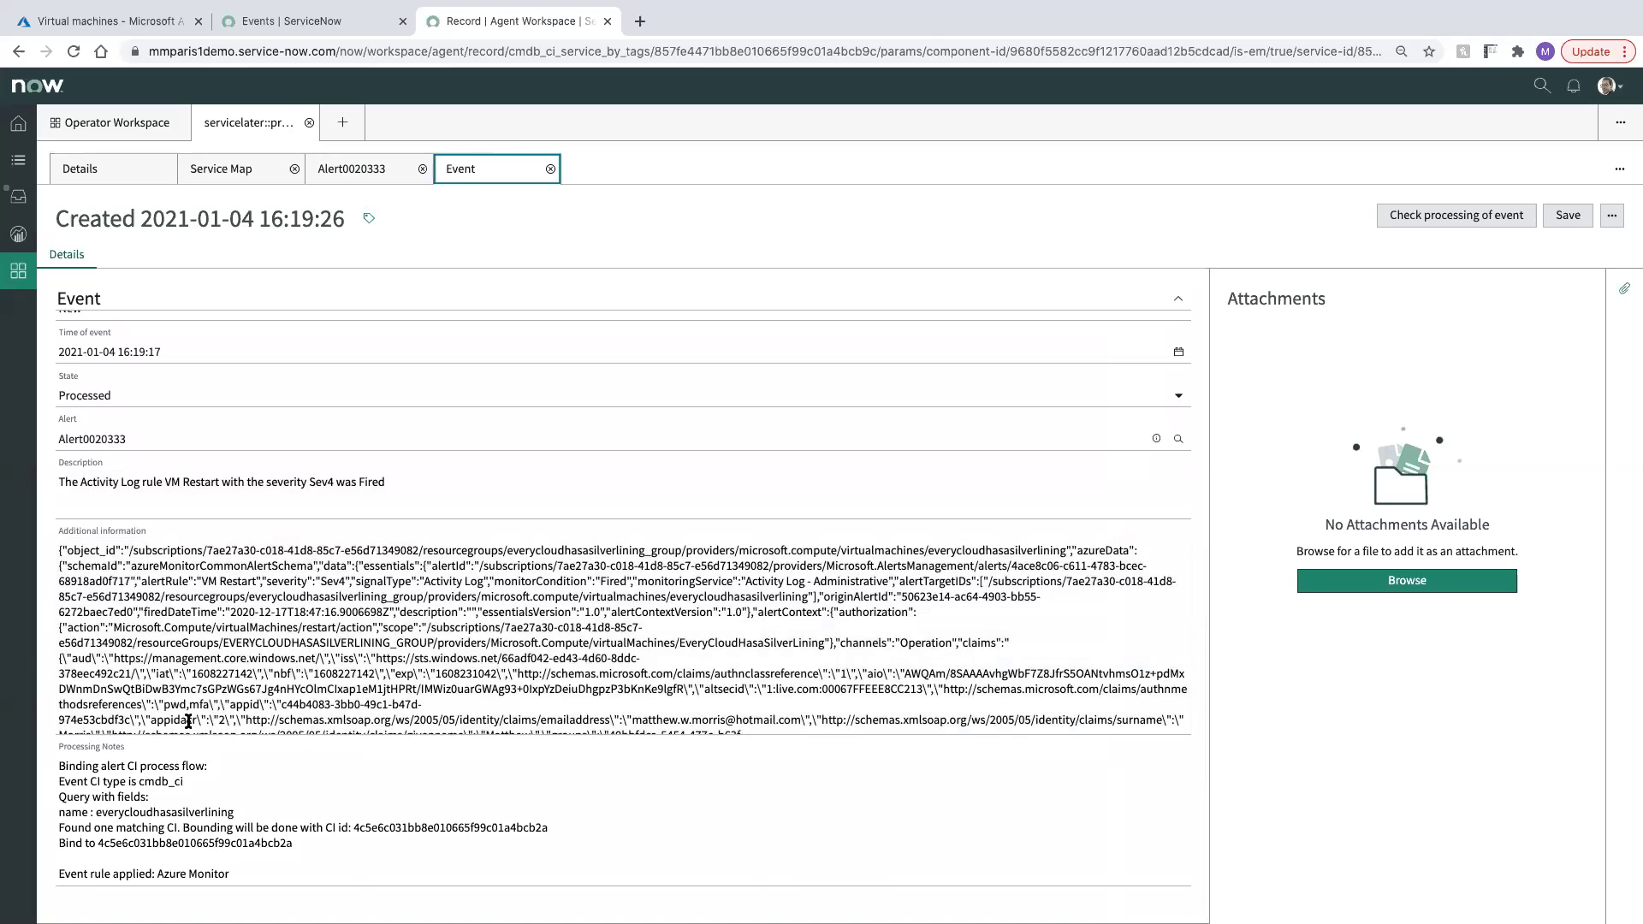
{"action": "scroll", "coordinate": [493, 483], "scroll_direction": "up", "scroll_amount": 5}
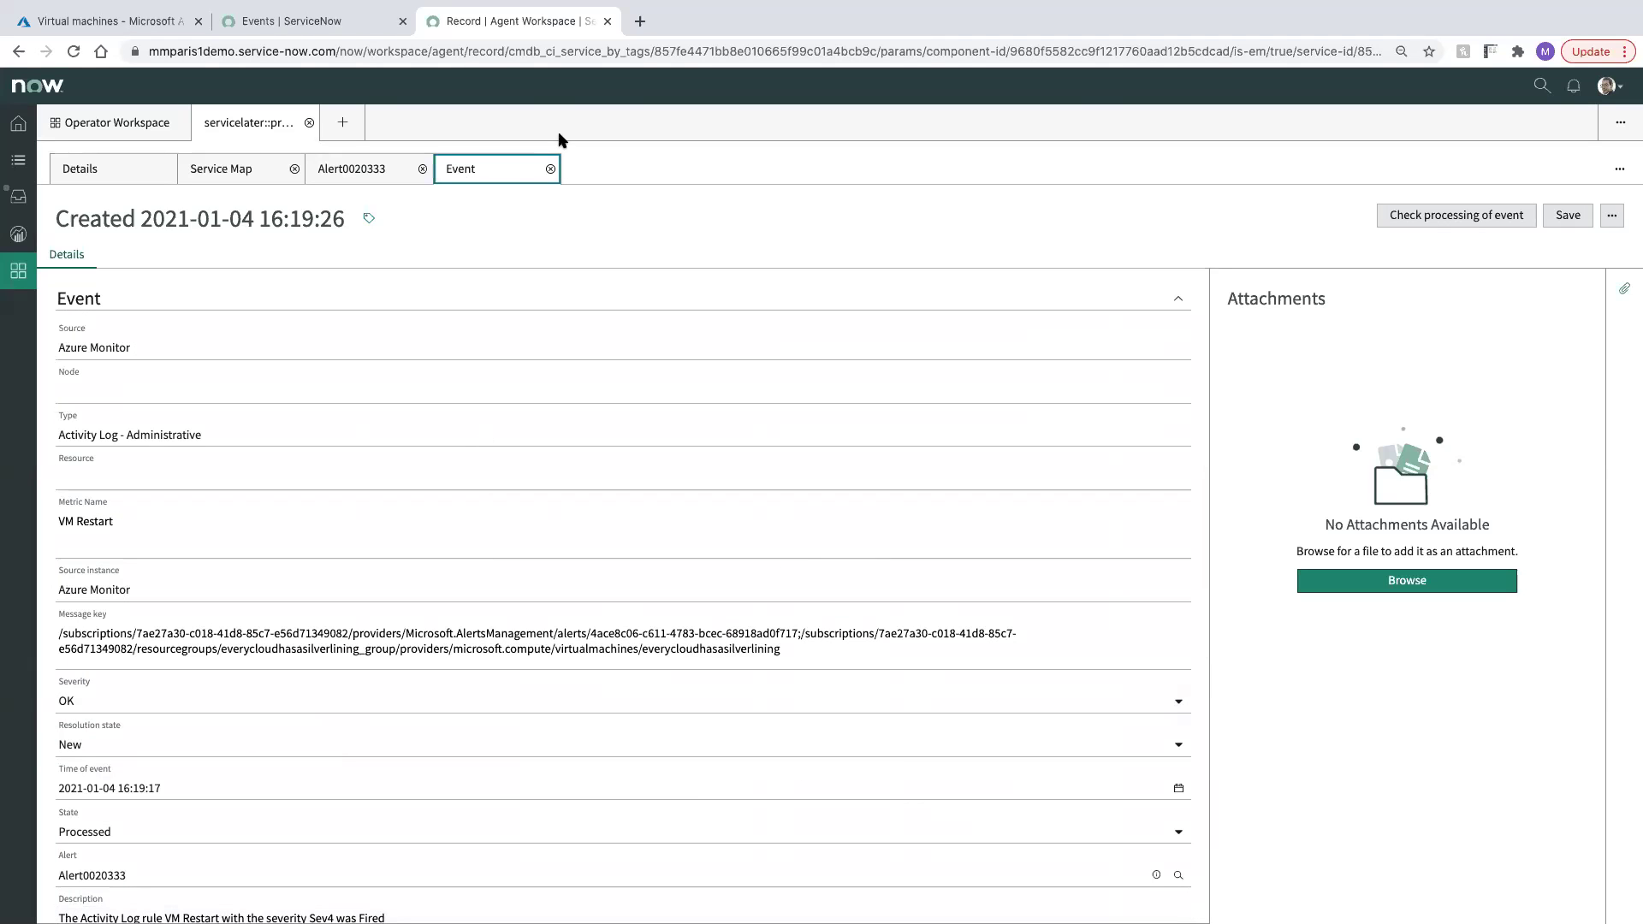
Close the event record and bring up the alert overview's additional sections
{"action": "left_click", "coordinate": [551, 169]}
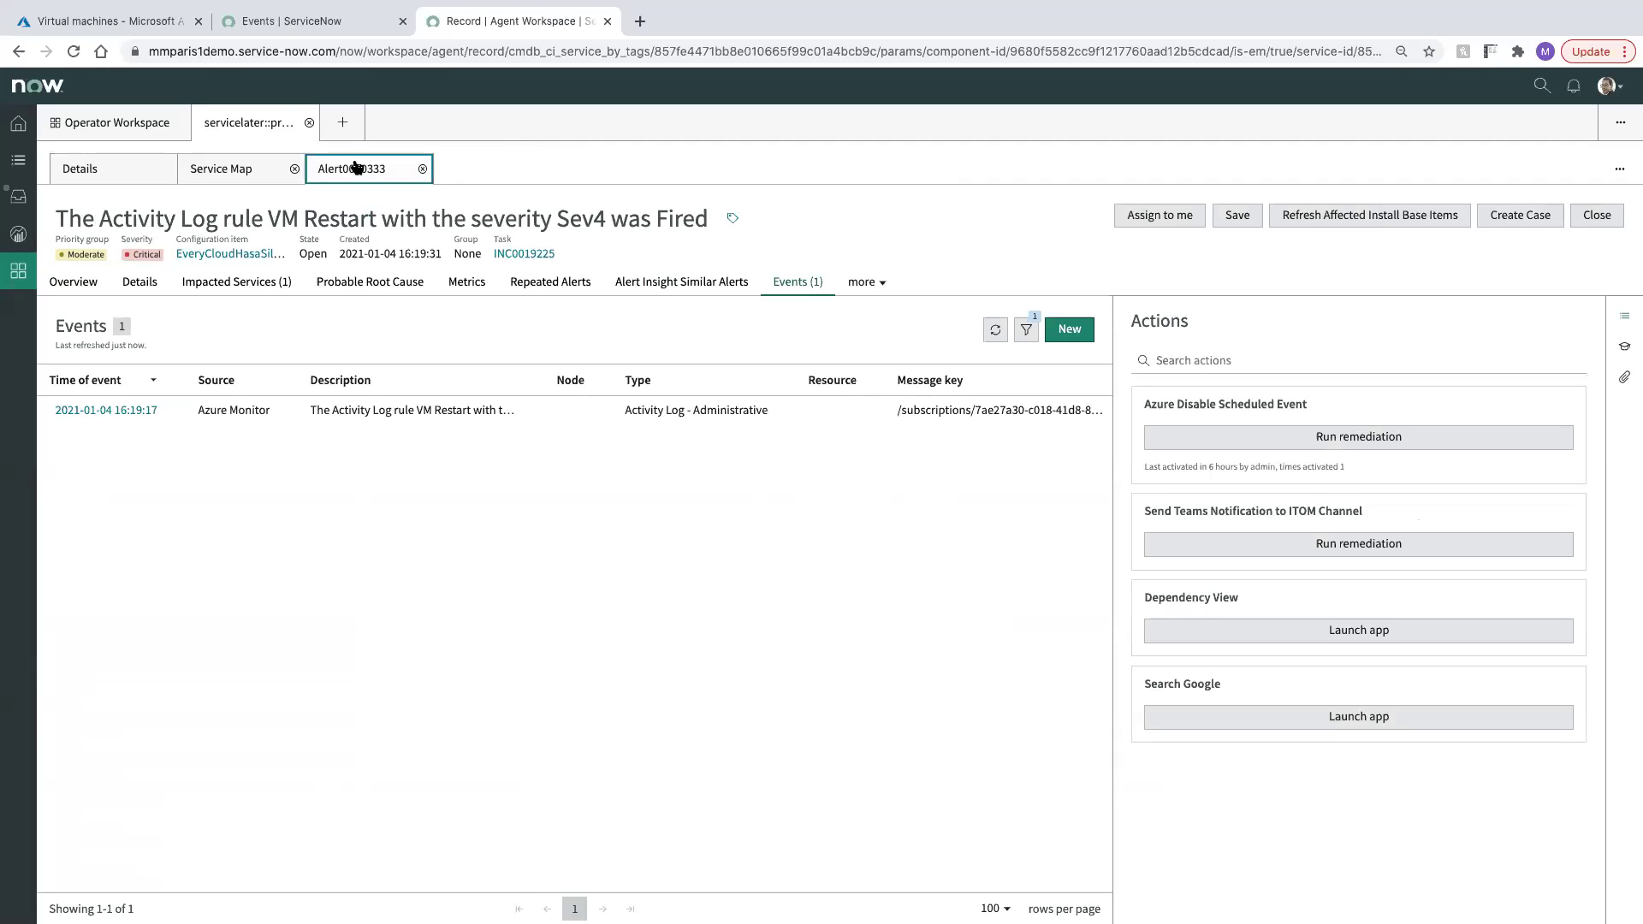
{"action": "left_click", "coordinate": [78, 283]}
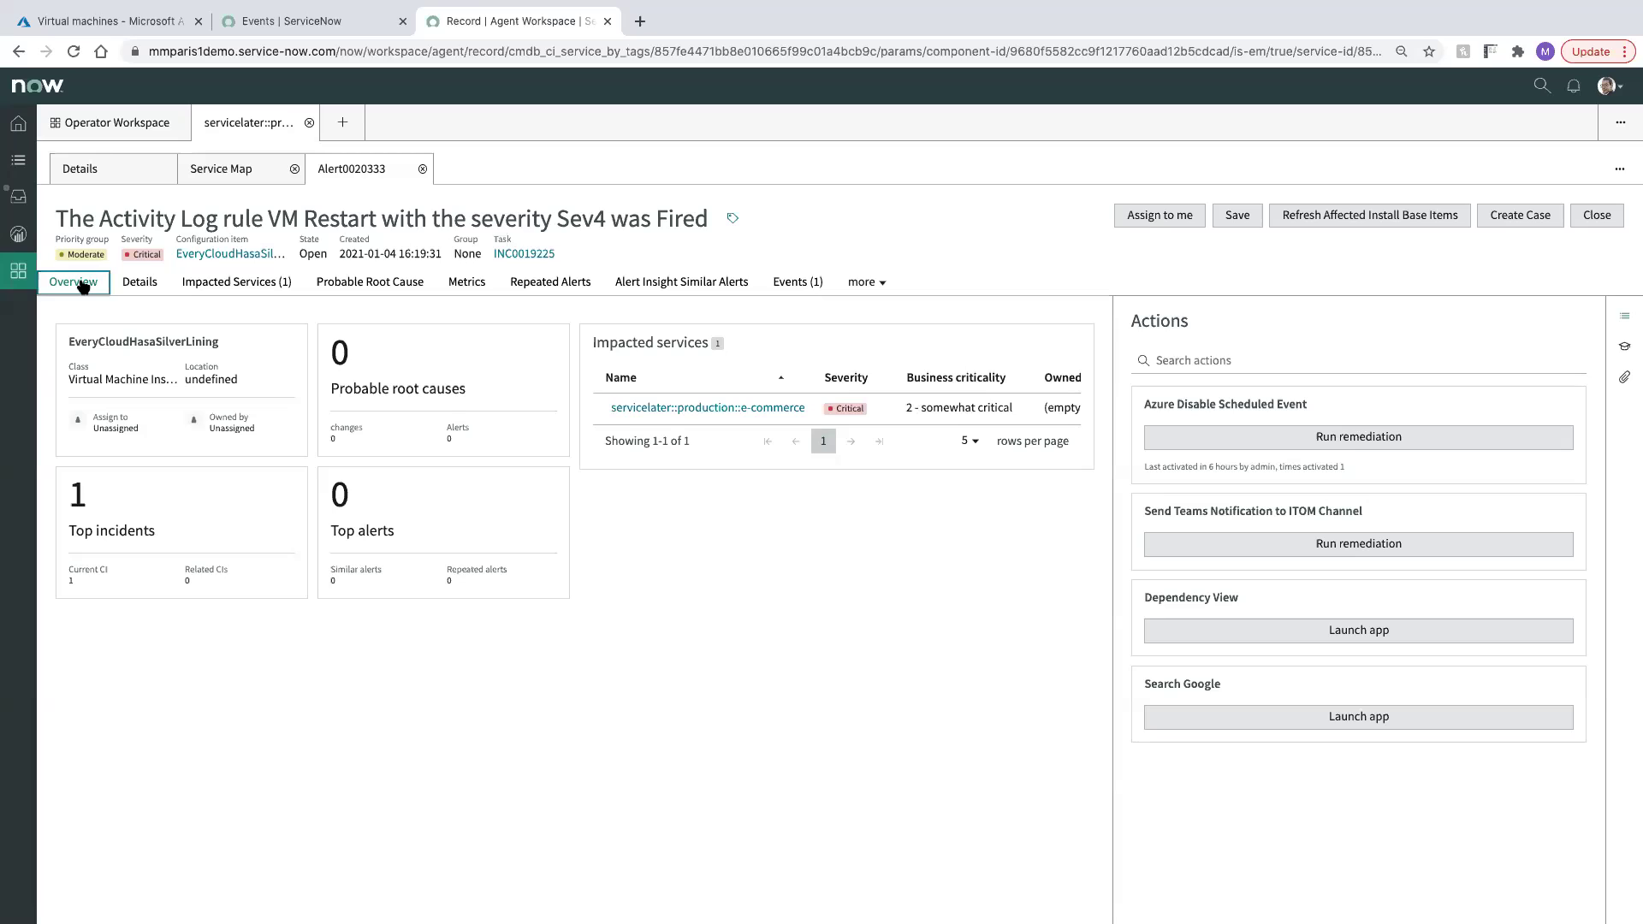
{"action": "left_click", "coordinate": [865, 282]}
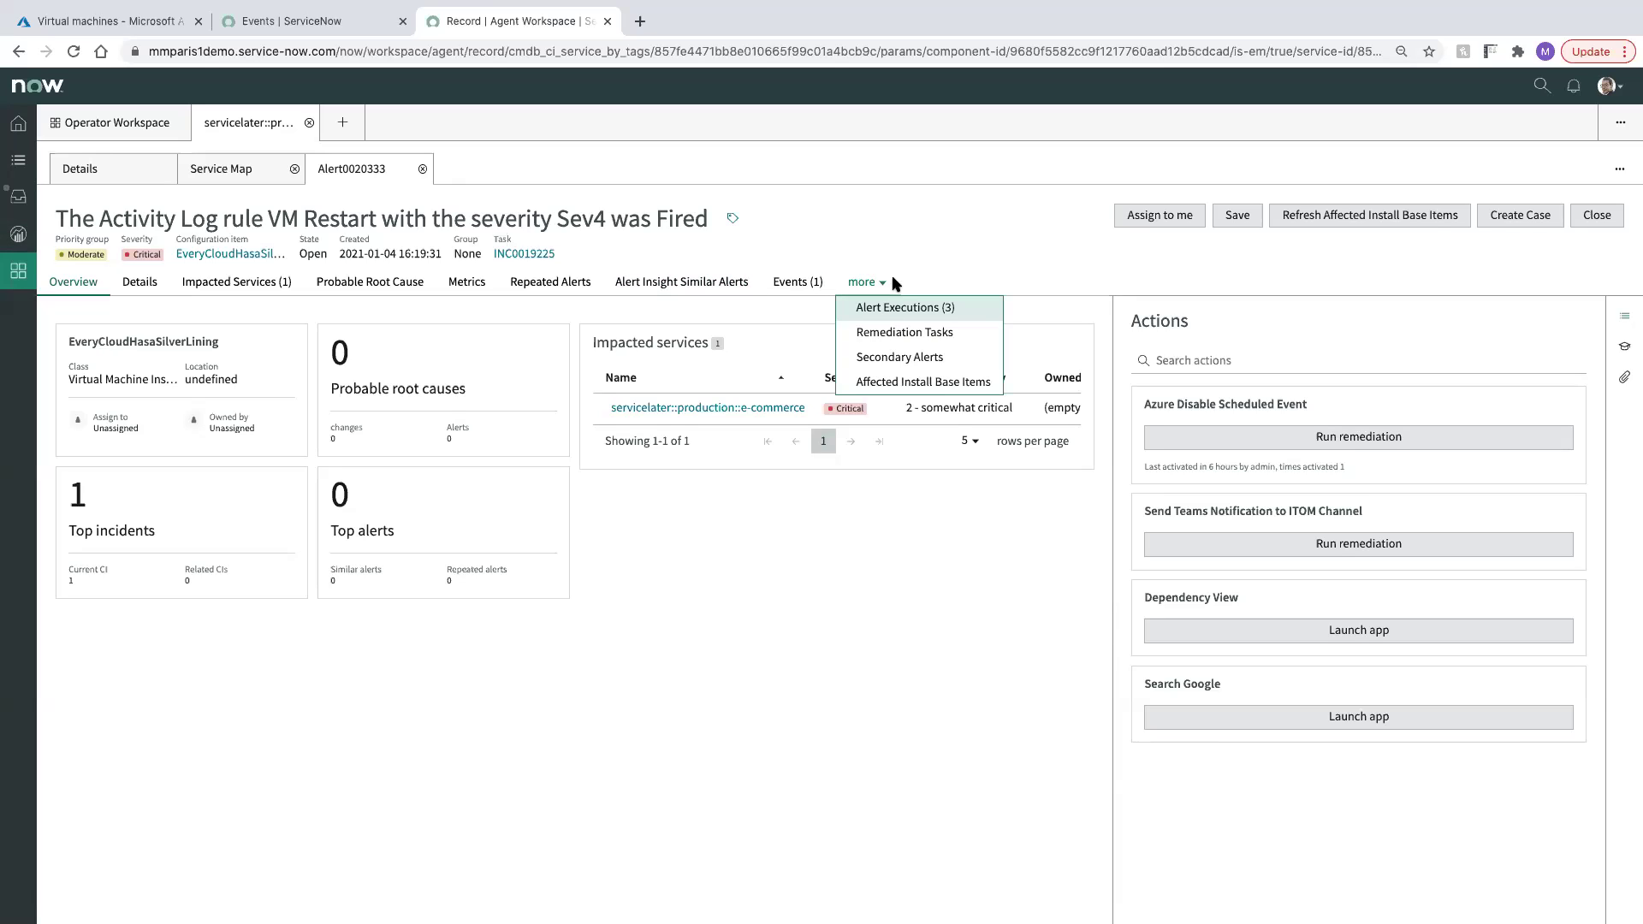
List the alert's three executions, including Azure Disable Scheduled Event and Create Incident (INC0019225)
{"action": "left_click", "coordinate": [912, 308]}
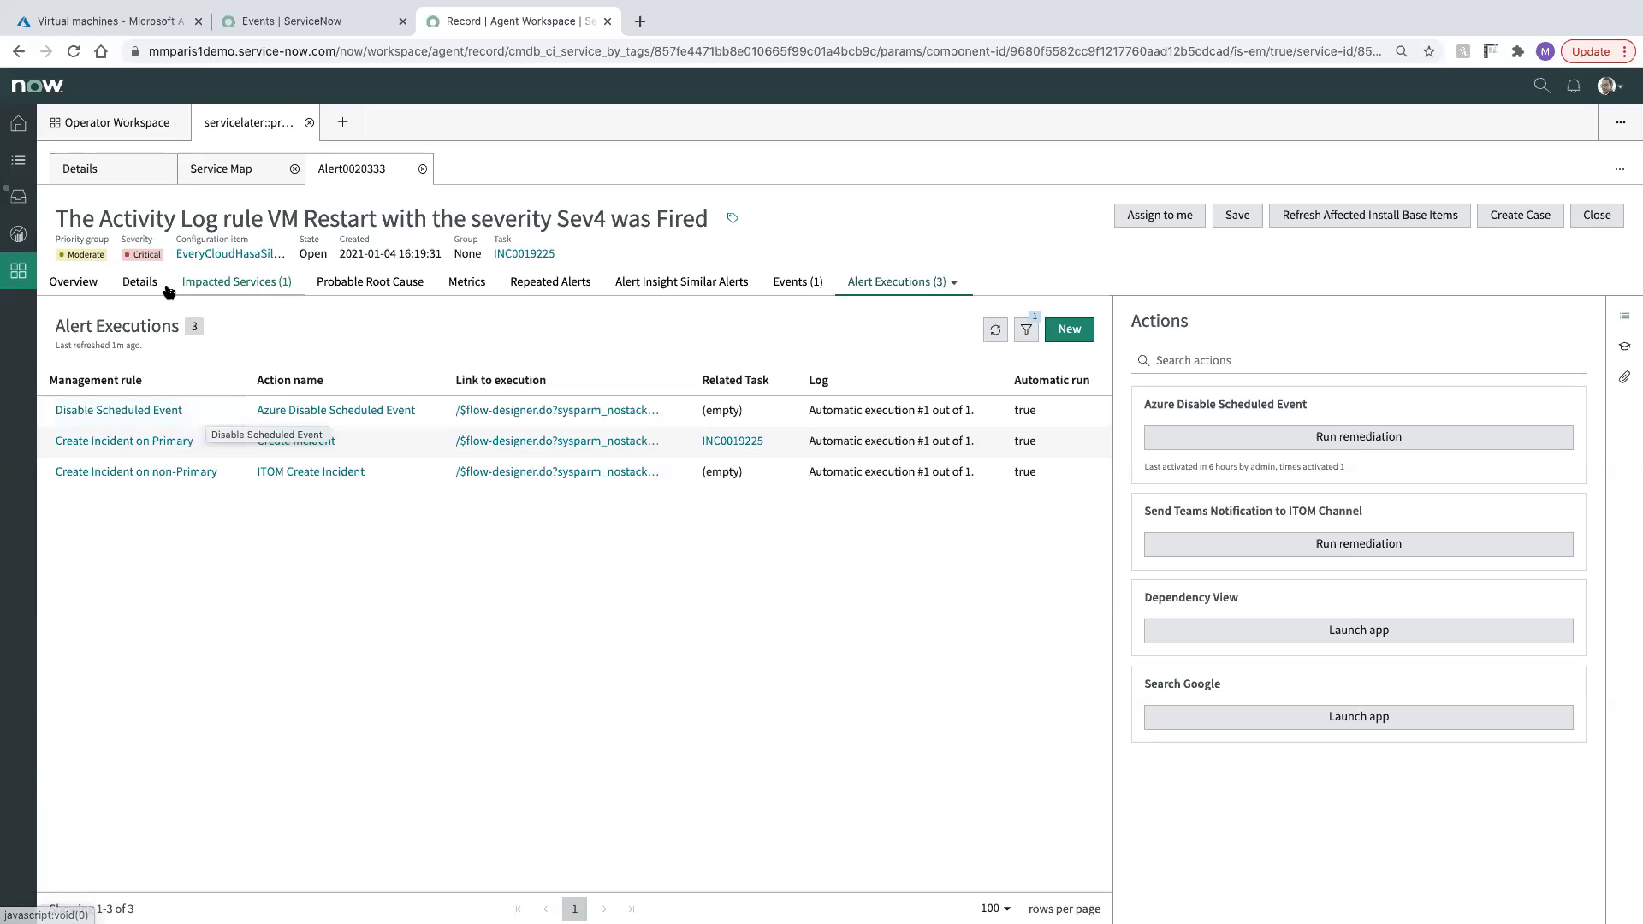
Close Alert0020333 from its Details form, leaving it Closed and Acknowledged
{"action": "left_click", "coordinate": [86, 283]}
{"action": "left_click", "coordinate": [142, 282]}
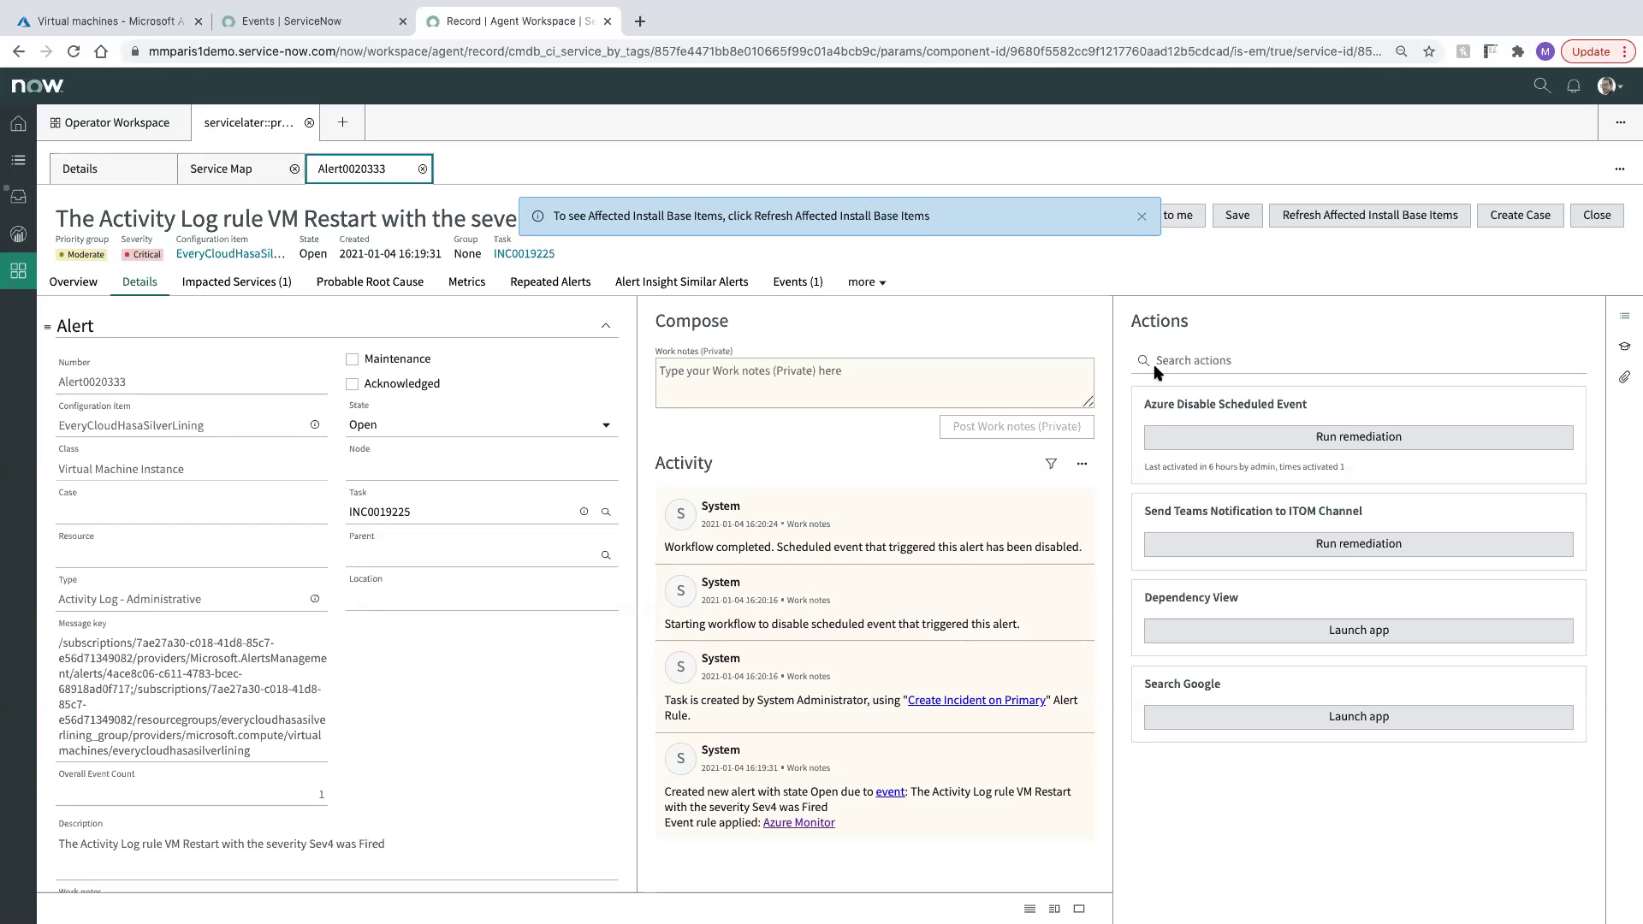
{"action": "left_click", "coordinate": [1141, 216]}
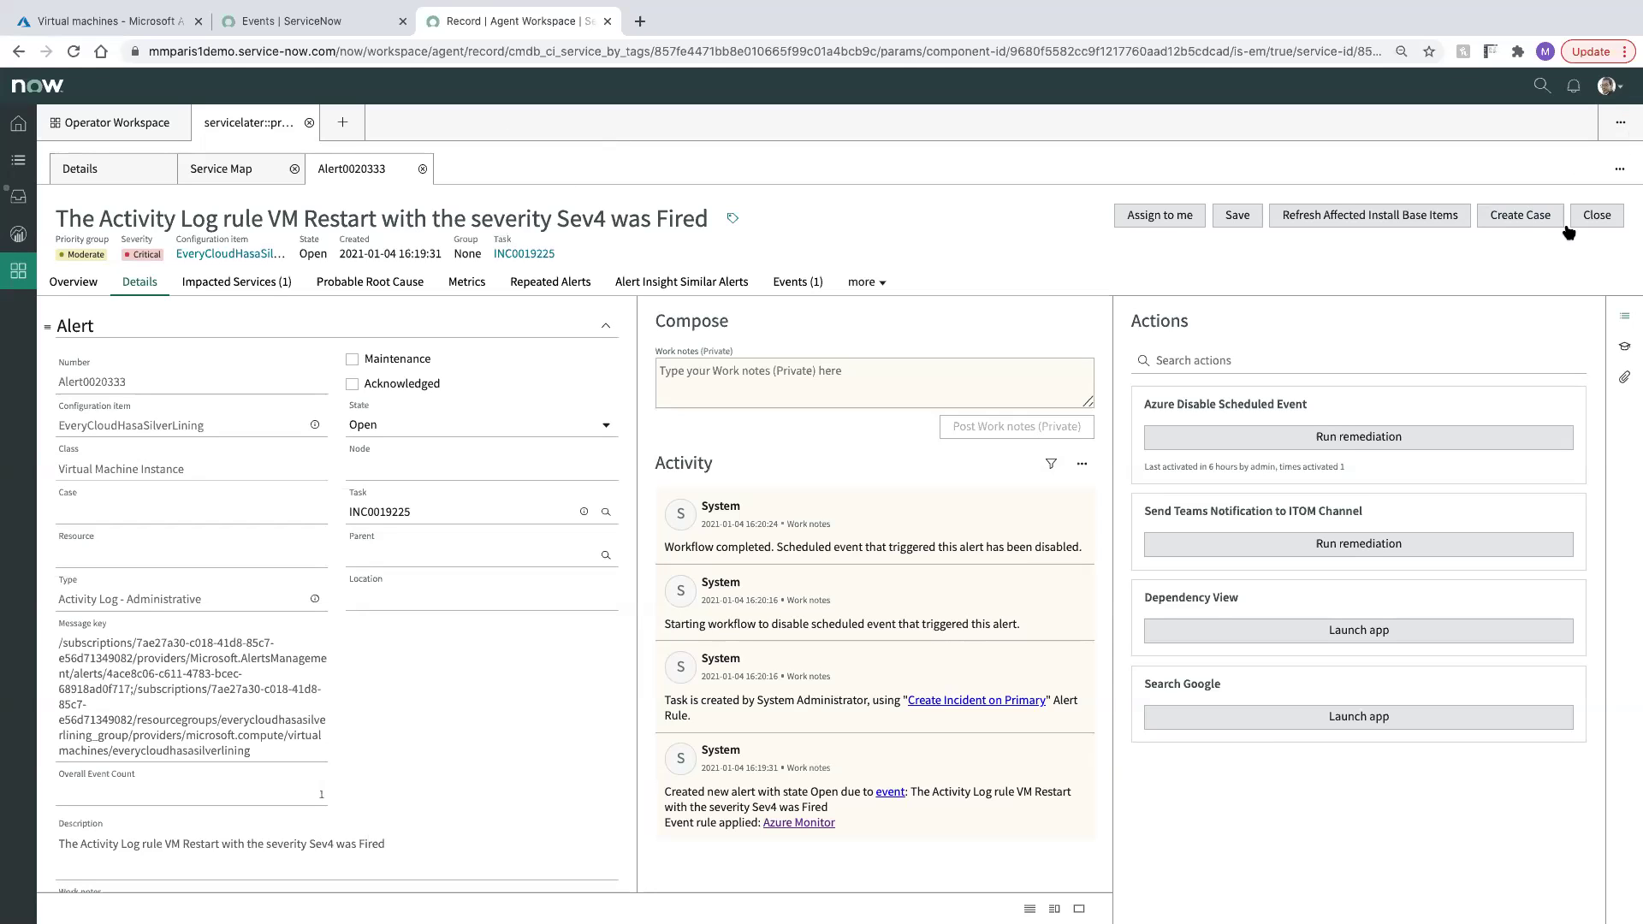
{"action": "left_click", "coordinate": [1593, 217]}
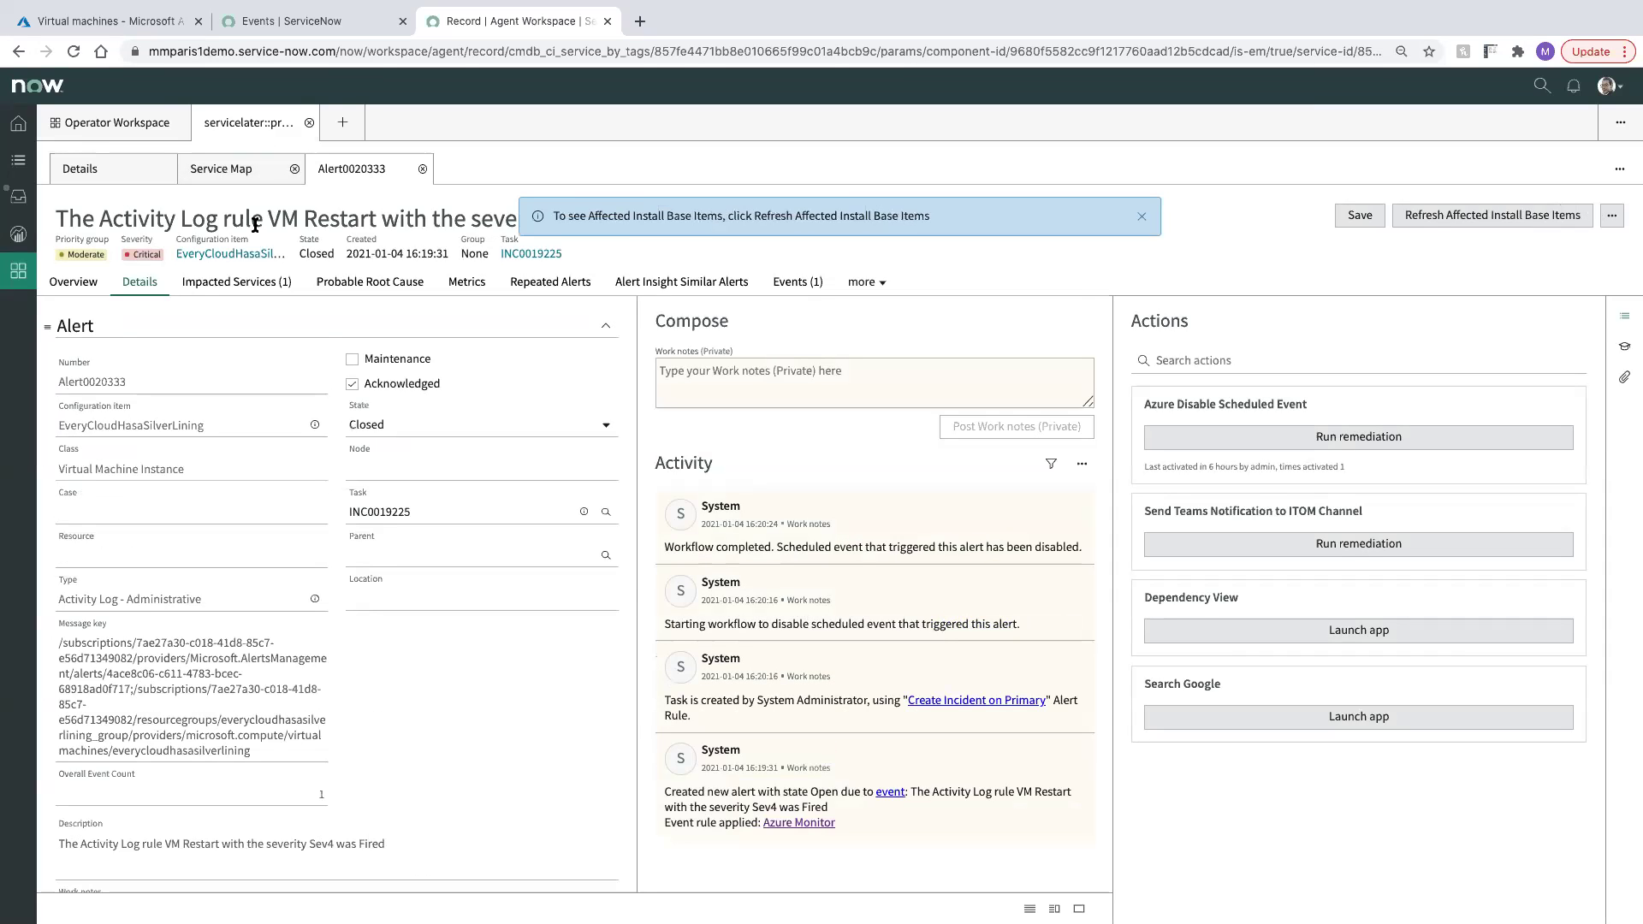
Confirm the e-commerce service map has no red critical nodes, then return to Operator Workspace
{"action": "left_click", "coordinate": [225, 182]}
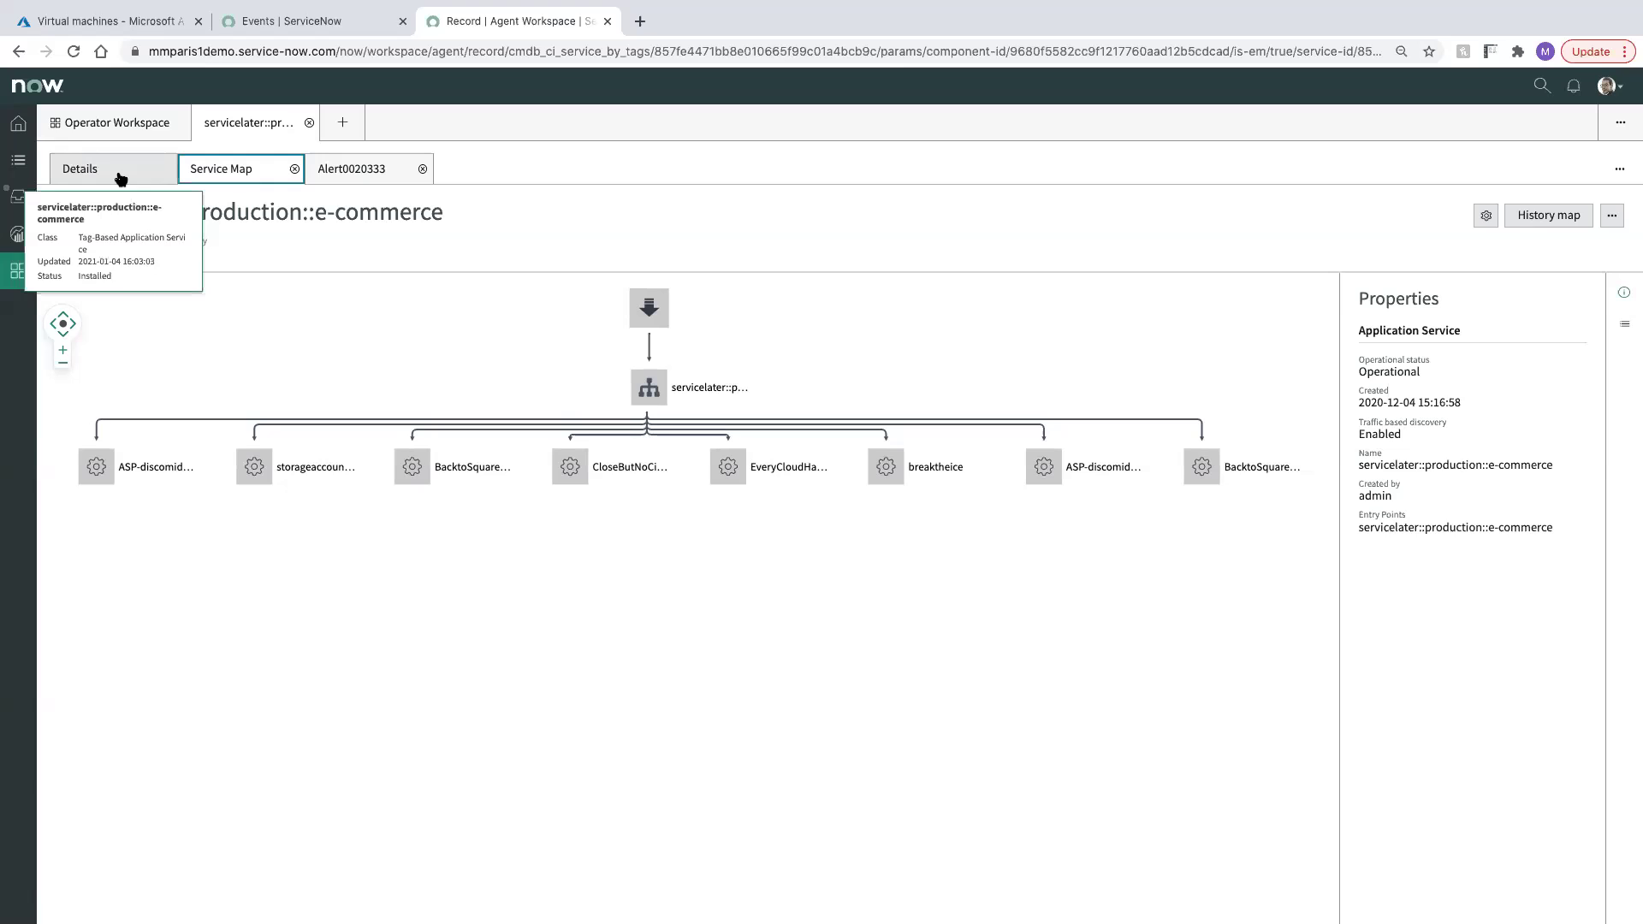
{"action": "left_click", "coordinate": [135, 123]}
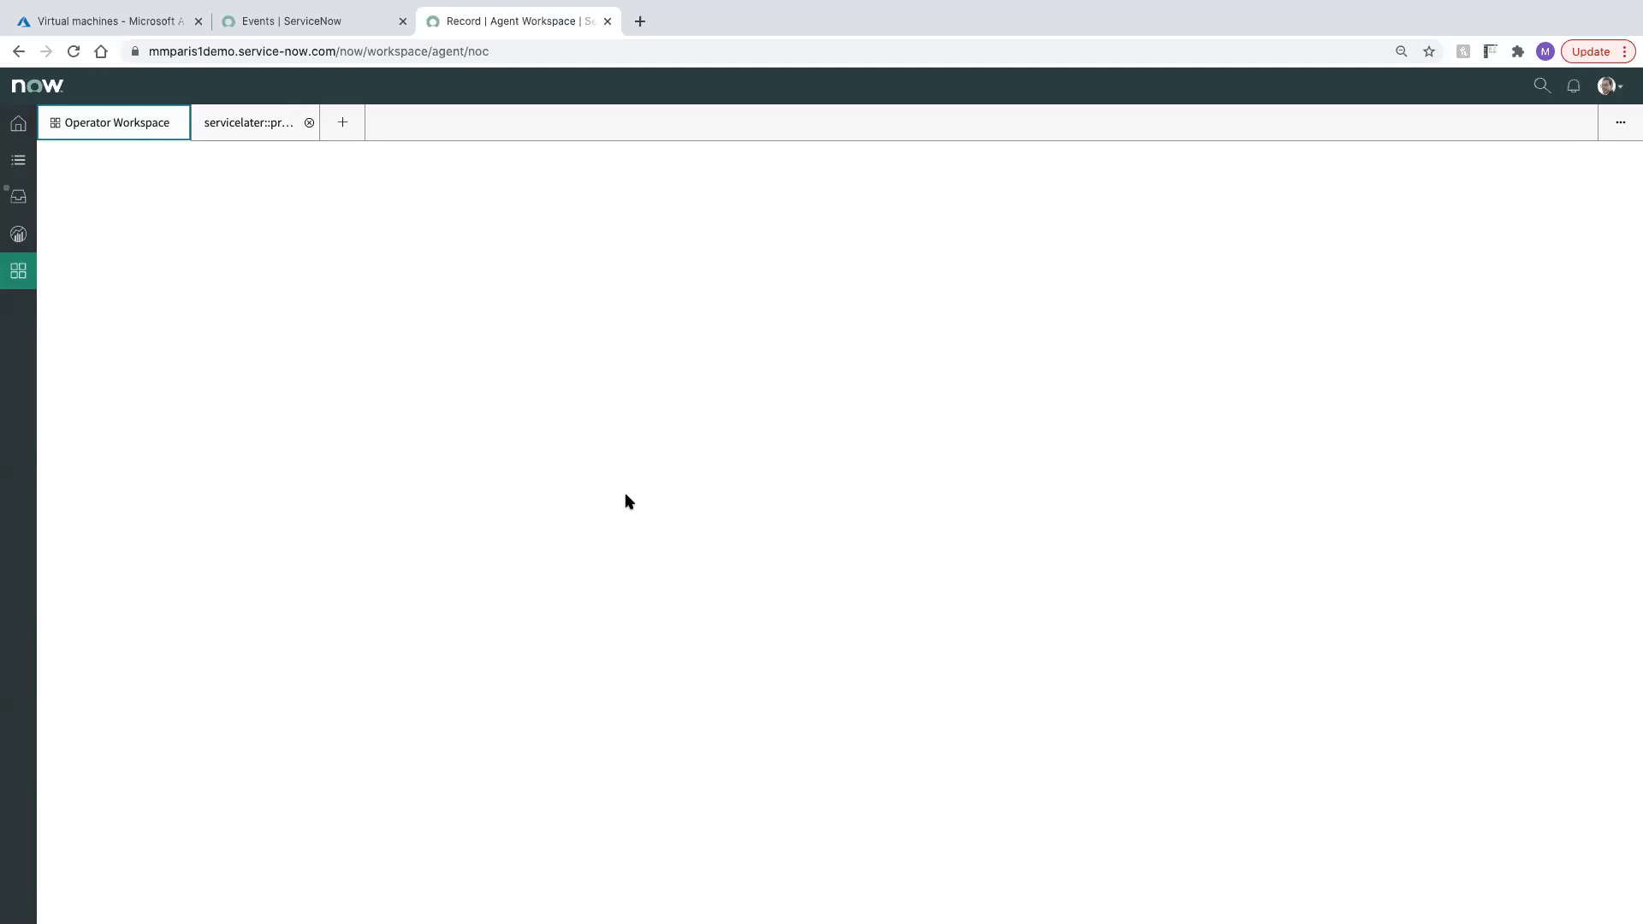